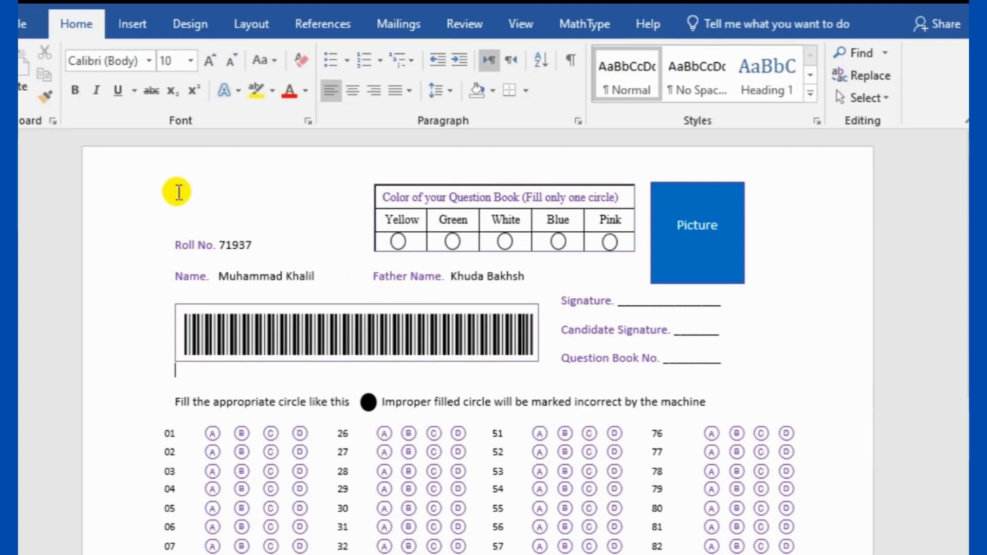
Switch to the Document2 window and create a new blank document
{"action": "scroll", "coordinate": [514, 326], "scroll_direction": "down", "scroll_amount": 6}
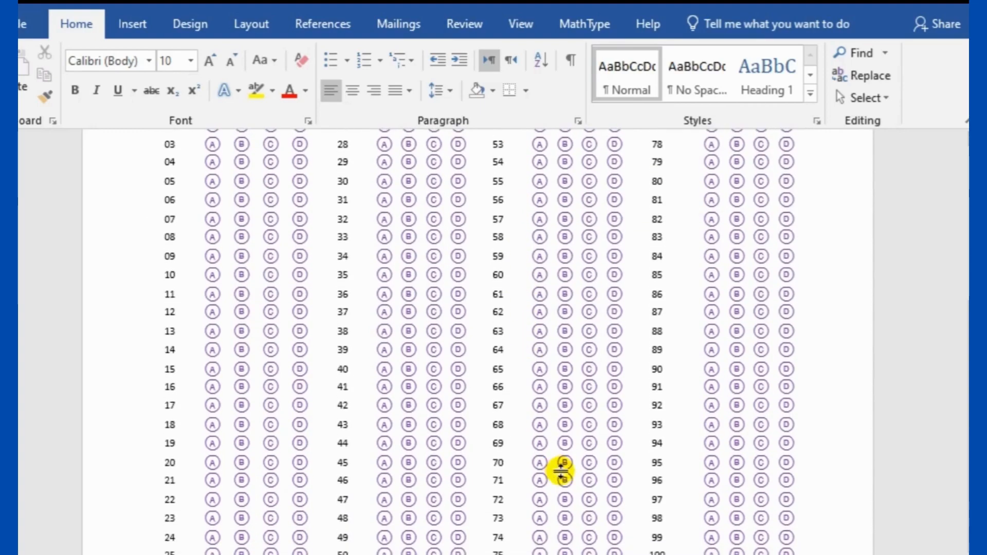
{"action": "scroll", "coordinate": [560, 465], "scroll_direction": "up", "scroll_amount": 6}
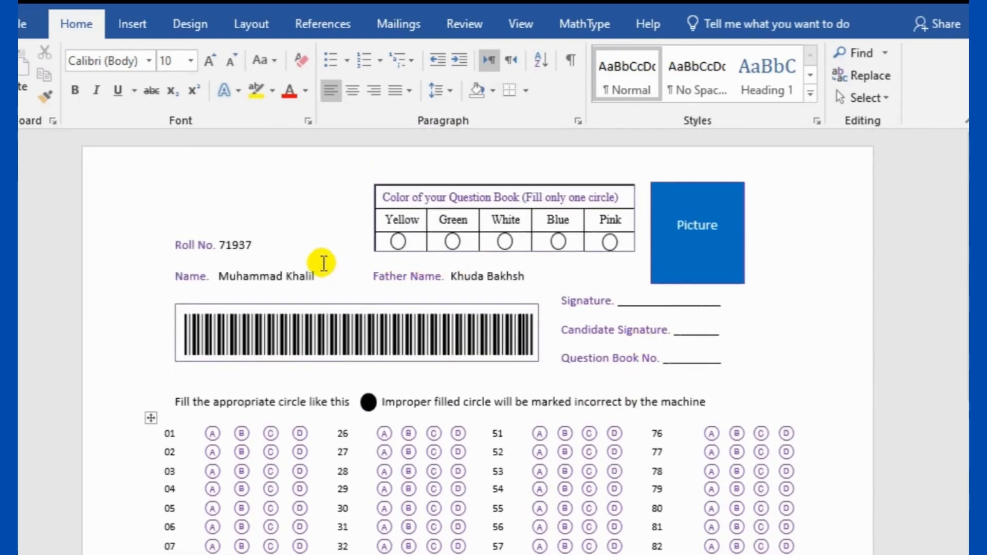
{"action": "mouse_move", "coordinate": [251, 554]}
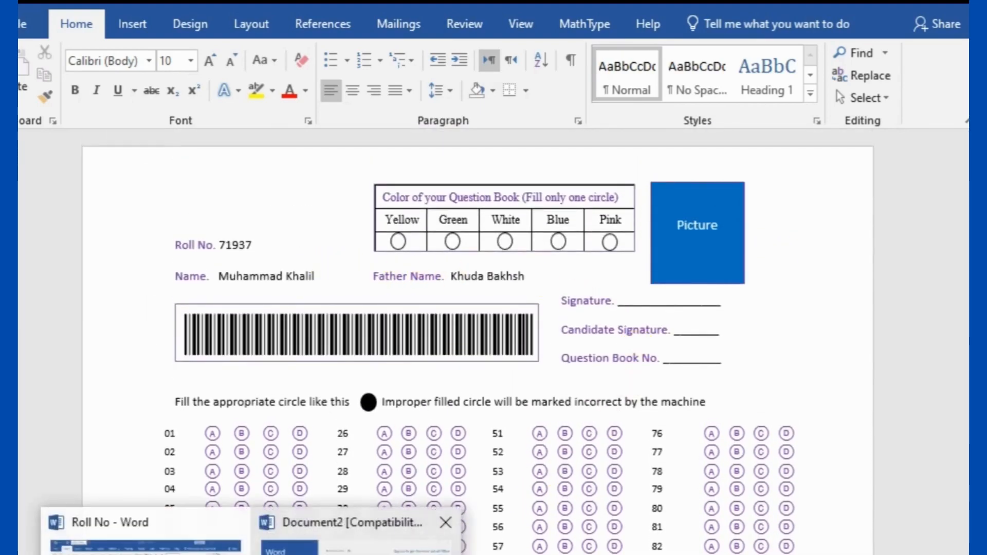
{"action": "left_click", "coordinate": [360, 540]}
{"action": "left_click", "coordinate": [383, 200]}
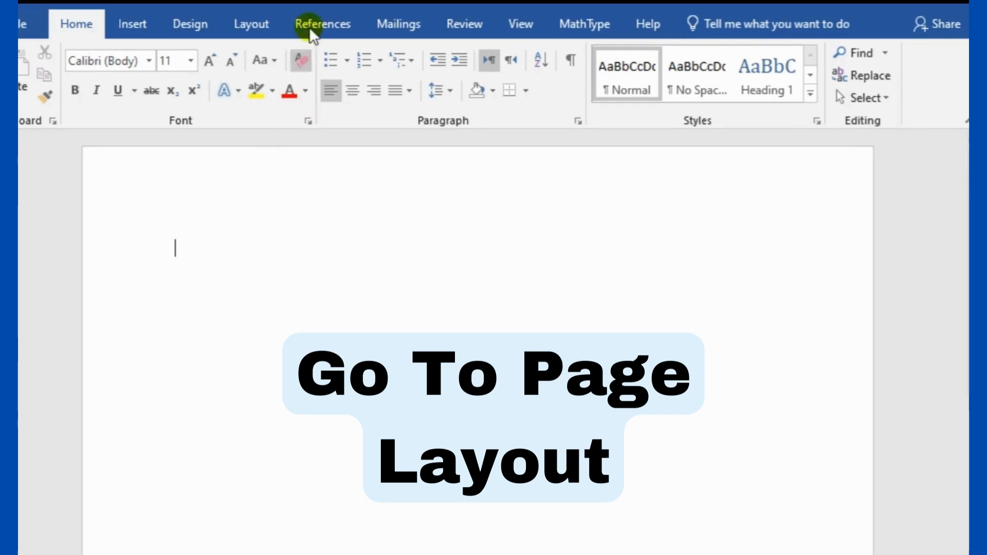
Apply the last custom margins: 0.3" top, 0.2" bottom, 1" left and right
{"action": "left_click", "coordinate": [252, 24]}
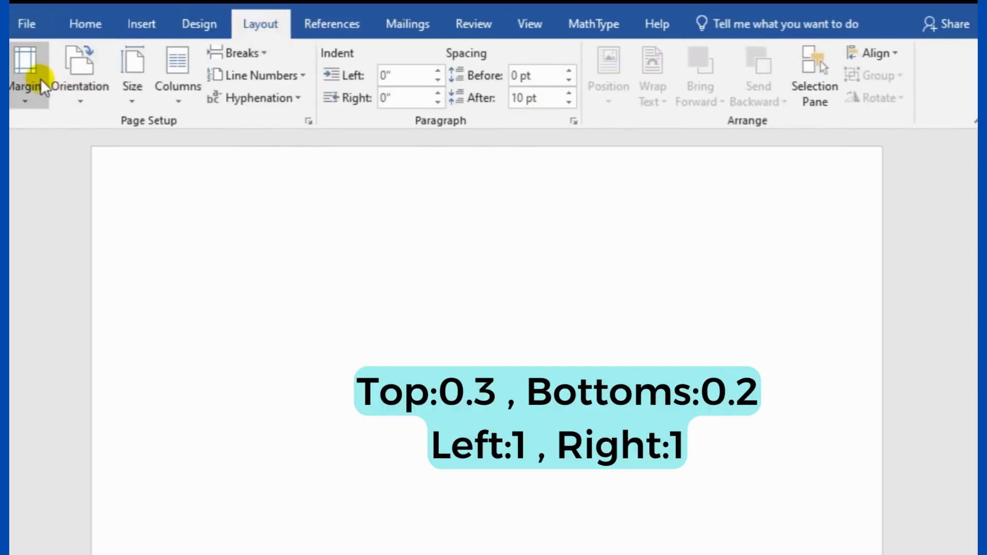
{"action": "left_click", "coordinate": [26, 77]}
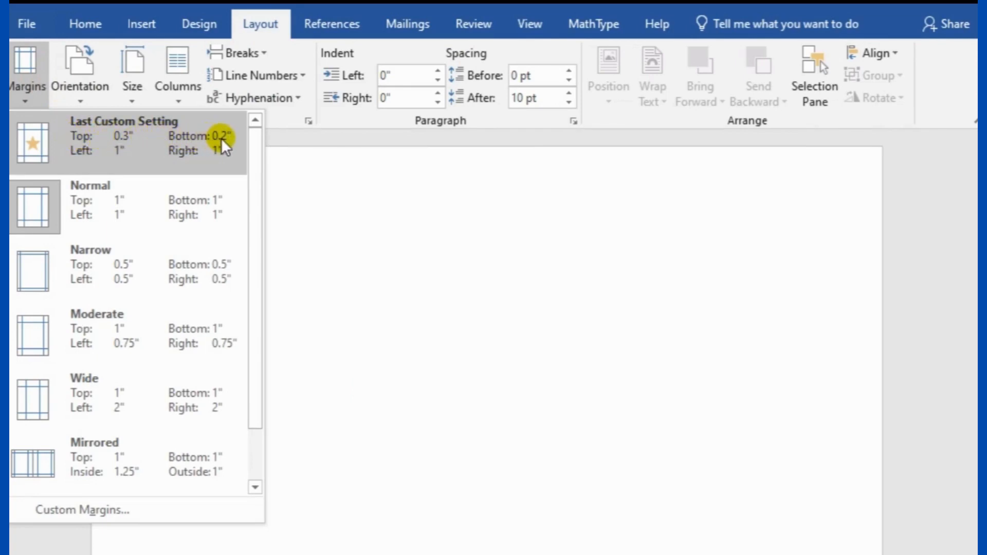
{"action": "left_click", "coordinate": [153, 146]}
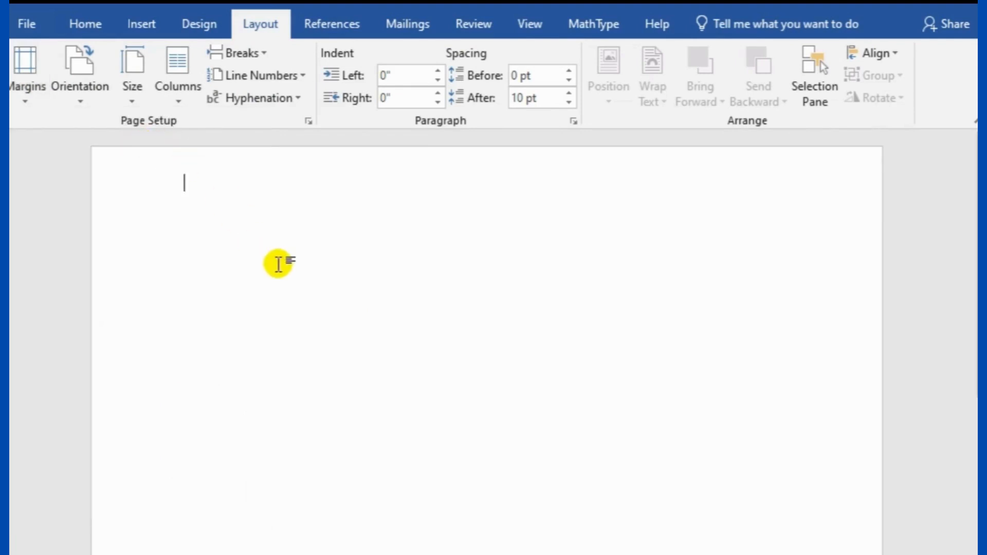
Type a Roll Number line with the student's roll number, then a Name line with a tabbed Father Name field
{"action": "key", "text": "Return"}
{"action": "key", "text": "Return"}
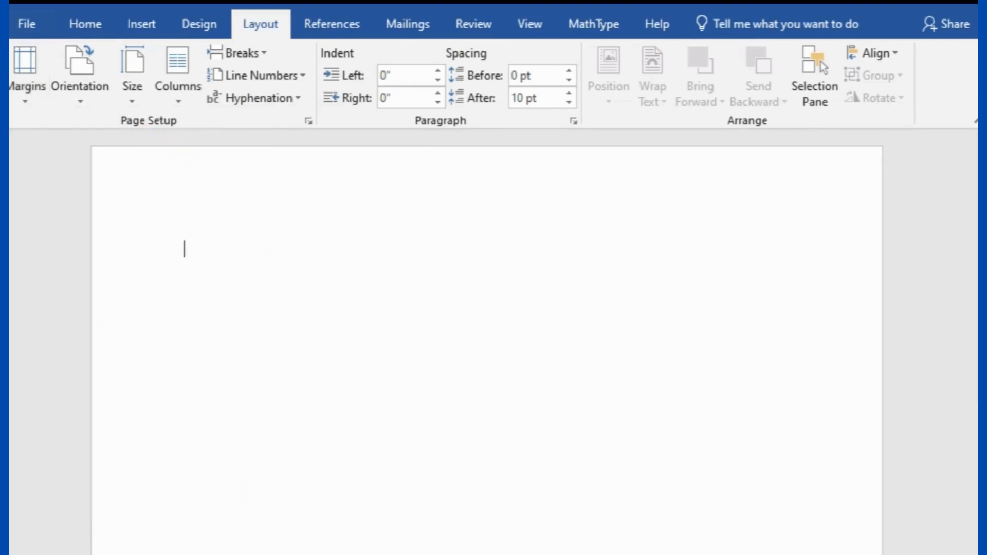
{"action": "type", "text": "Rcll"}
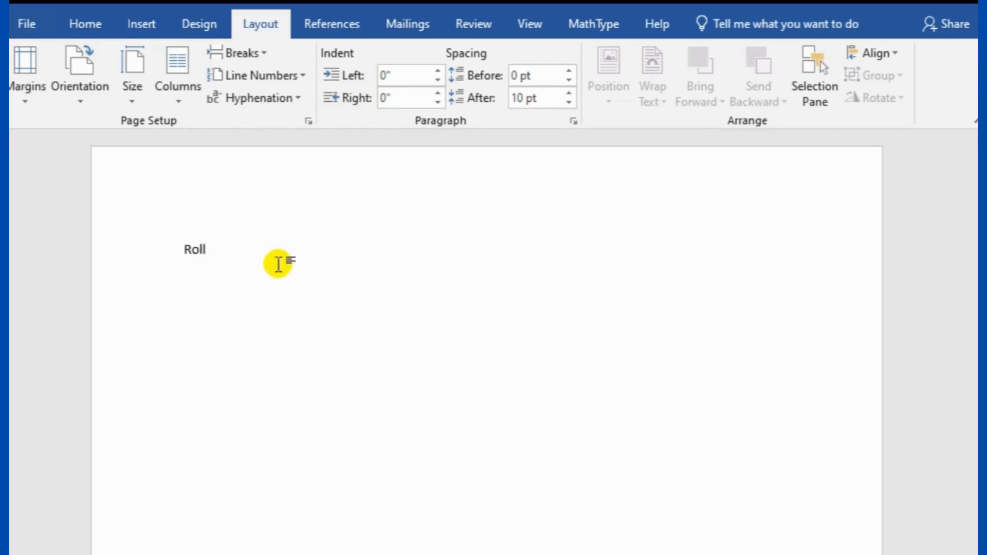
{"action": "type", "text": " nNumber"}
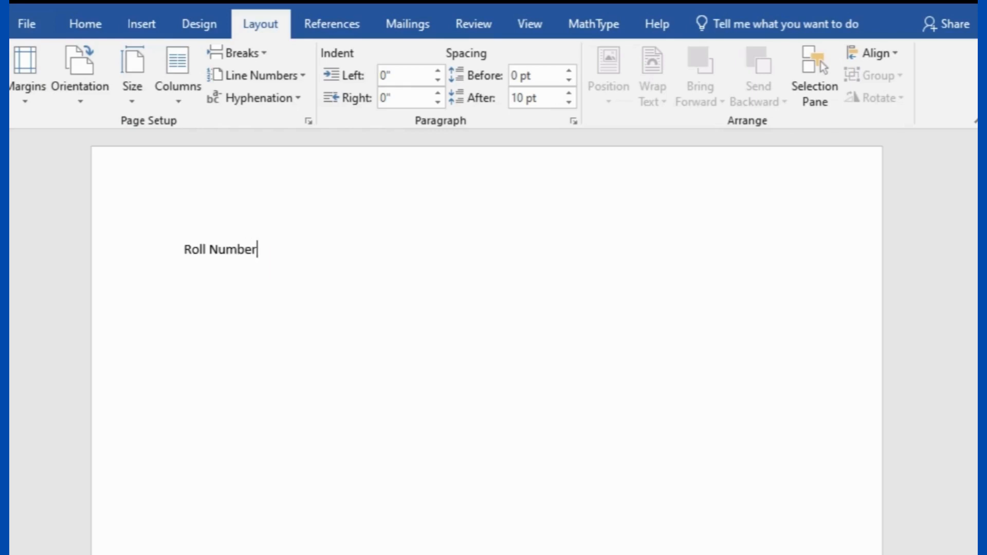
{"action": "key", "text": "Return"}
{"action": "type", "text": "Name"}
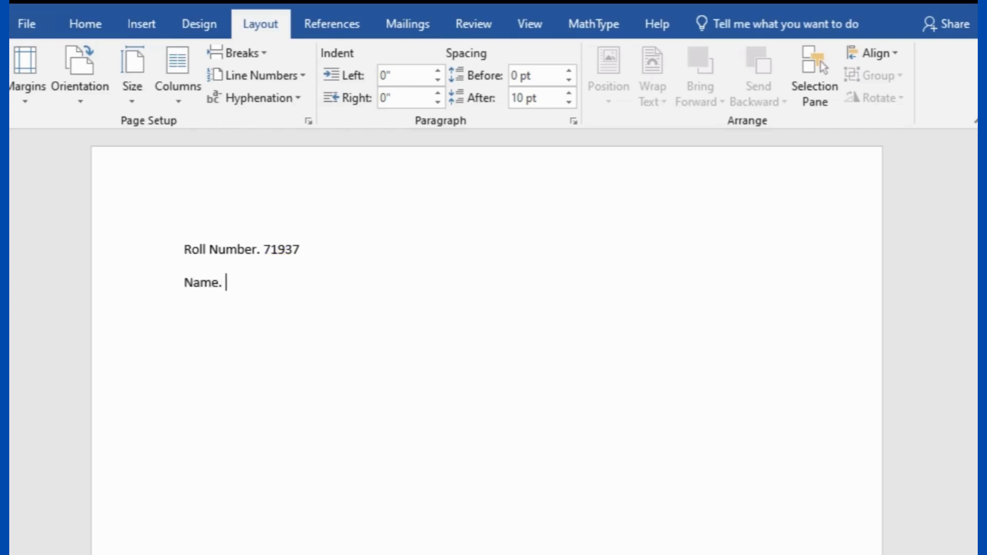
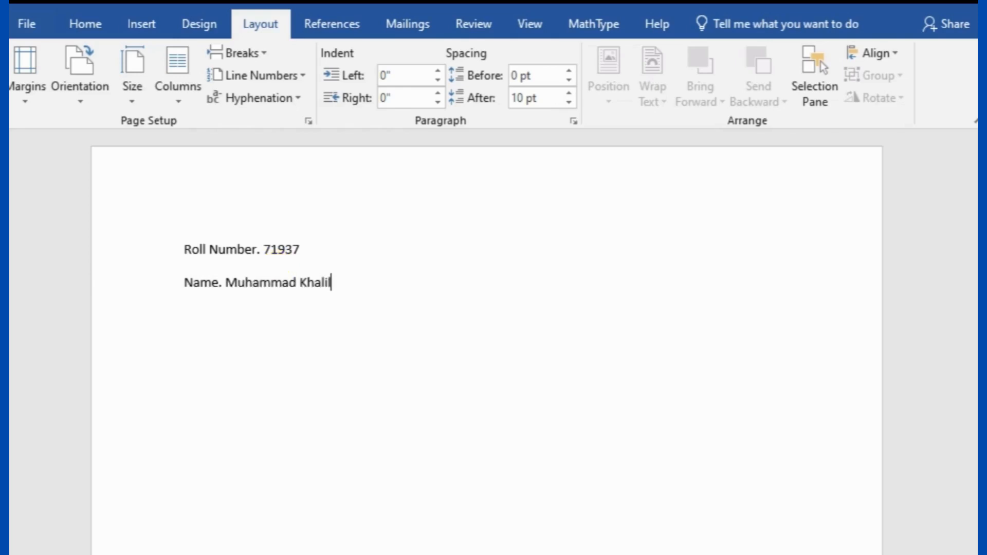
{"action": "key", "text": "Tab"}
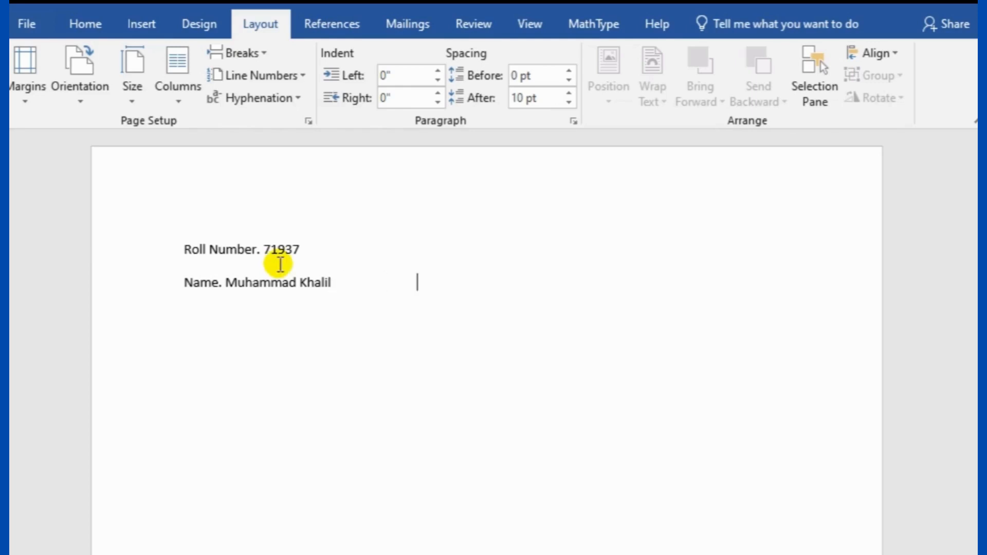
{"action": "type", "text": "Fath"}
{"action": "type", "text": "er"}
{"action": "type", "text": " Name"}
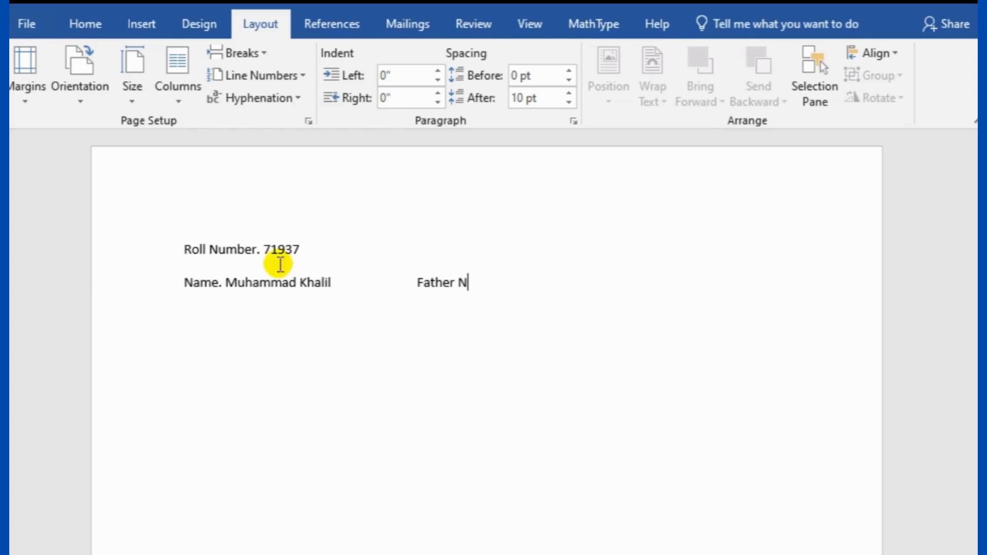
{"action": "type", "text": "."}
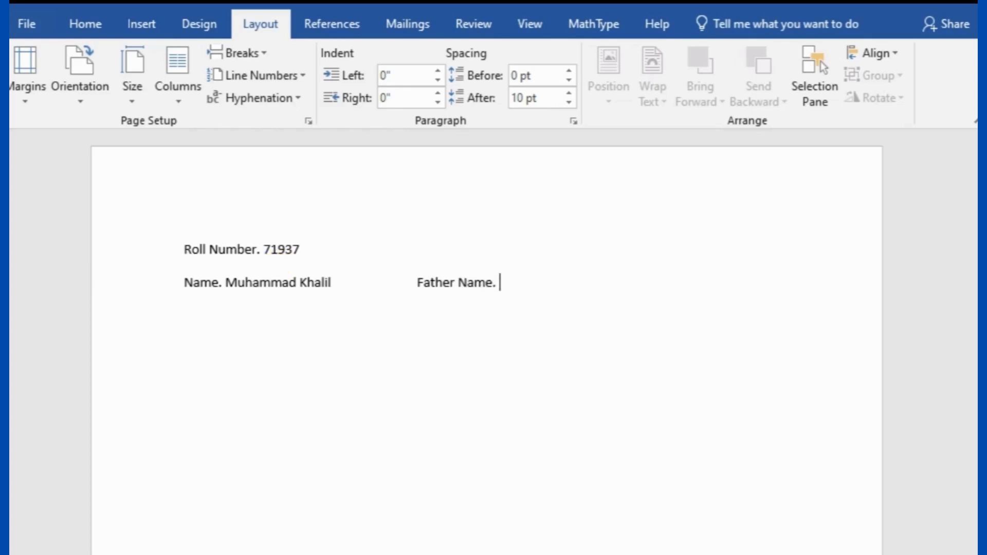
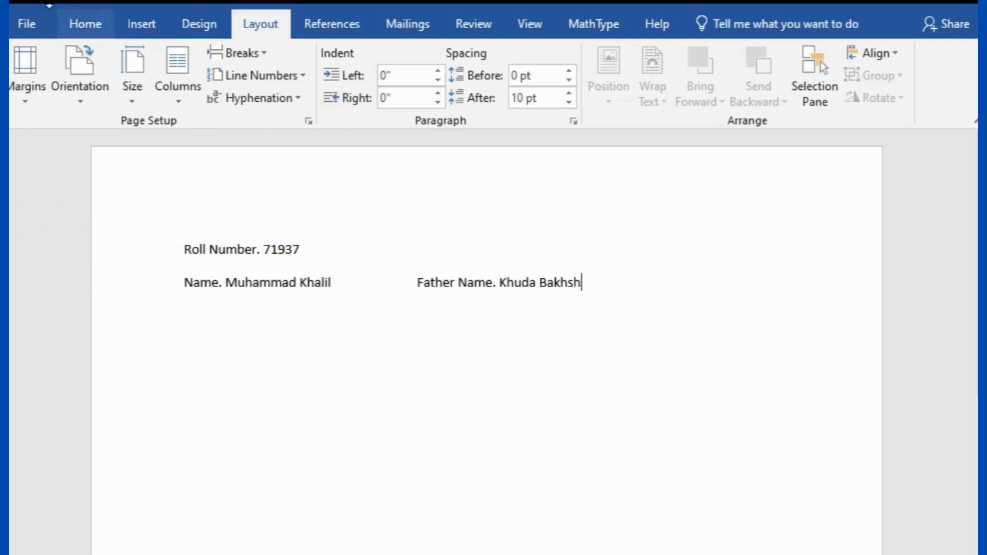
{"action": "left_click", "coordinate": [71, 29]}
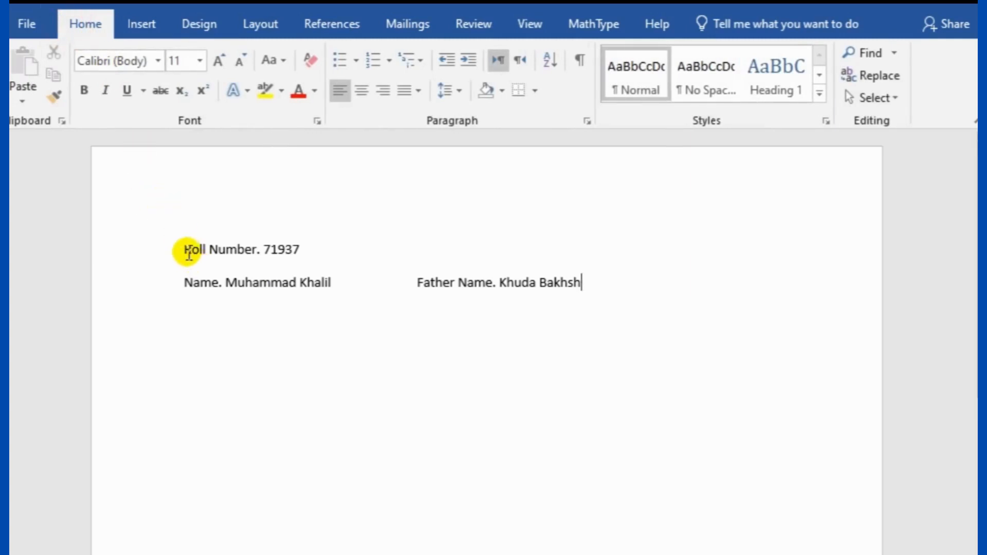
Reduce the roll number and name lines from 11 to 10 pt
{"action": "left_click_drag", "start_coordinate": [185, 251], "coordinate": [612, 288]}
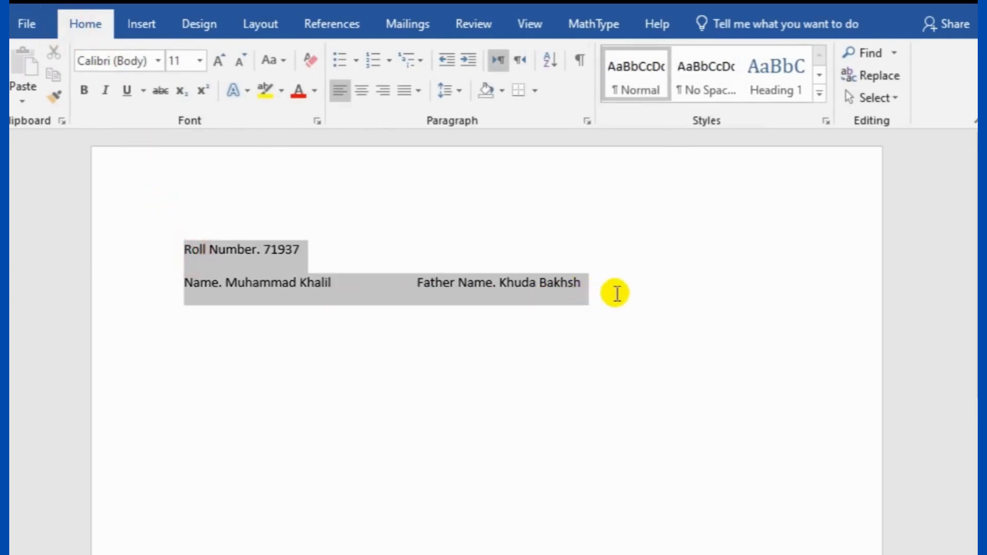
{"action": "left_click", "coordinate": [241, 63]}
{"action": "left_click", "coordinate": [326, 226]}
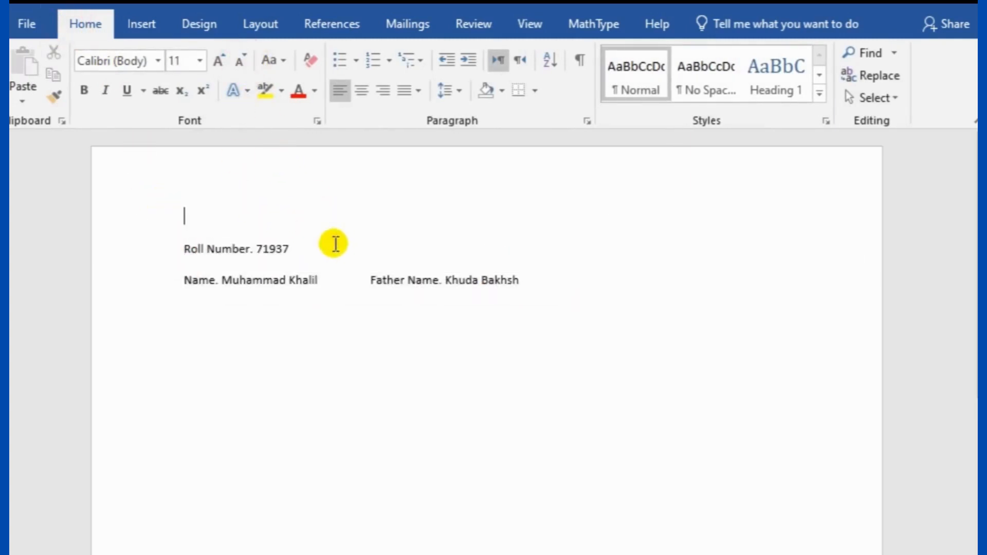
Draw a square rectangle at the top right of the page
{"action": "left_click", "coordinate": [144, 27]}
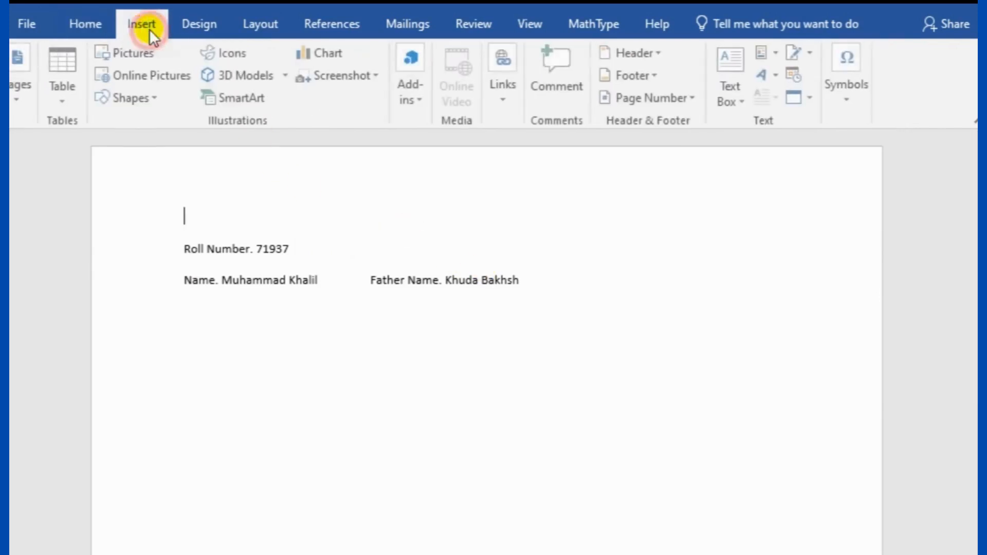
{"action": "left_click", "coordinate": [135, 97]}
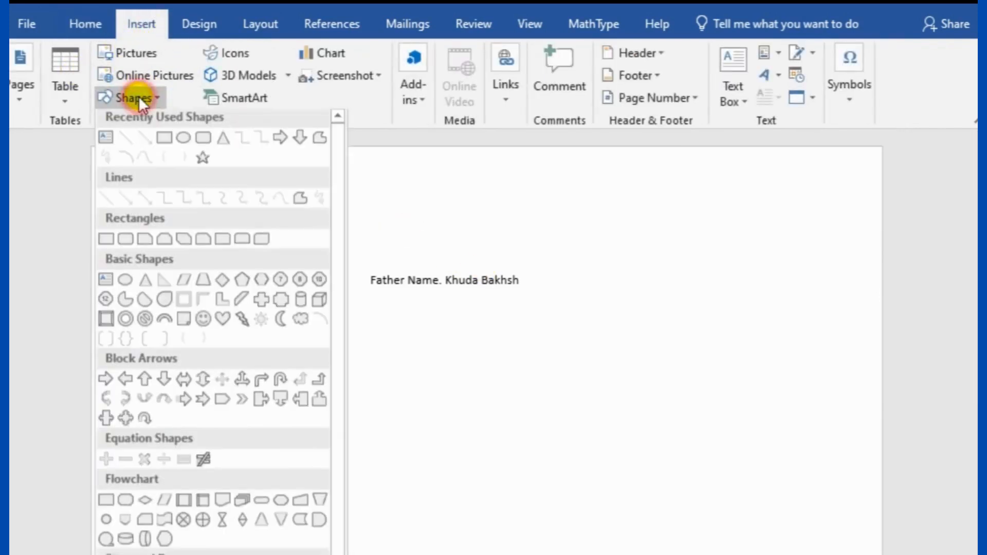
{"action": "left_click", "coordinate": [165, 141]}
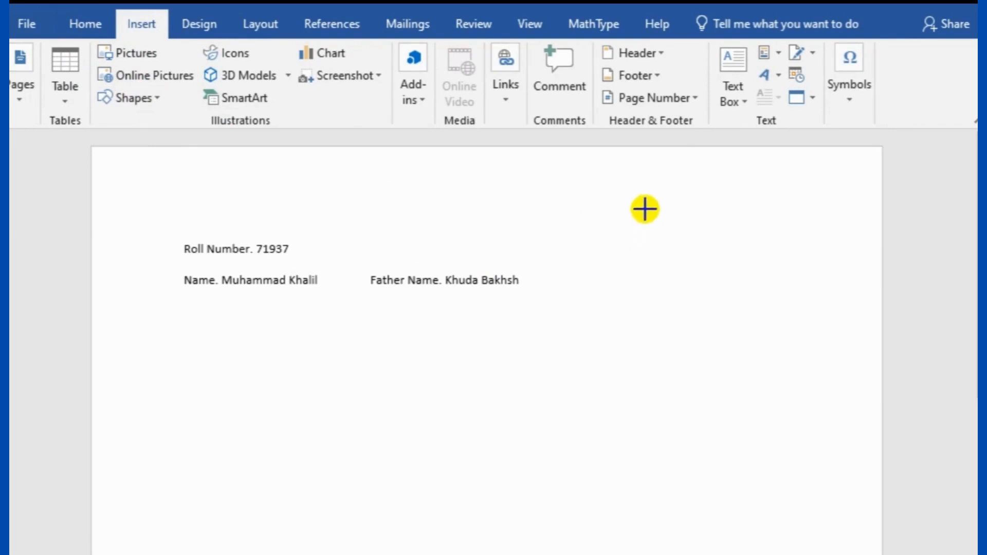
{"action": "left_click_drag", "start_coordinate": [624, 207], "coordinate": [729, 326]}
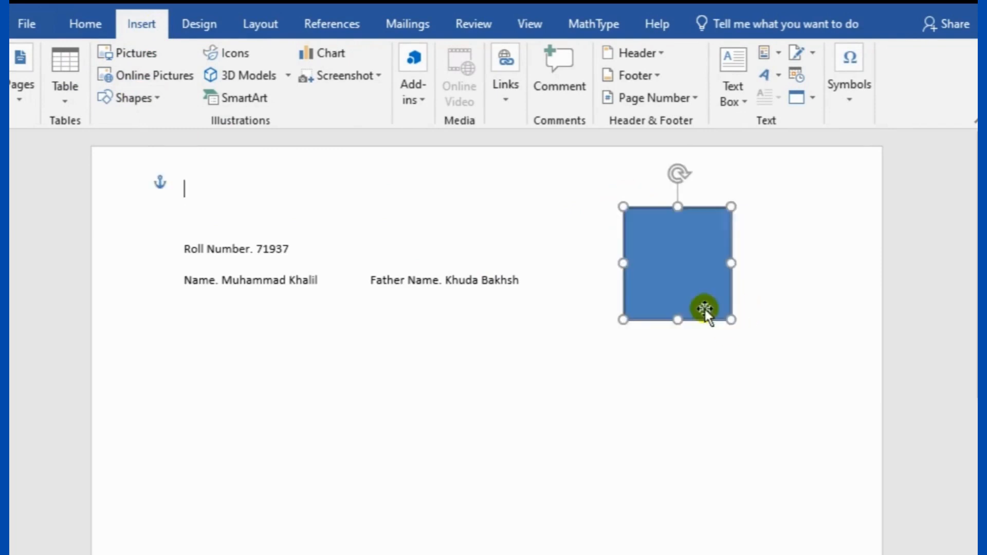
{"action": "mouse_move", "coordinate": [684, 277]}
{"action": "left_mouse_down"}
{"action": "mouse_move", "coordinate": [686, 267]}
{"action": "mouse_move", "coordinate": [687, 289]}
{"action": "mouse_move", "coordinate": [677, 290]}
{"action": "left_mouse_up"}
Give the box a purple outline and label it 'Picture'
{"action": "right_click", "coordinate": [668, 264]}
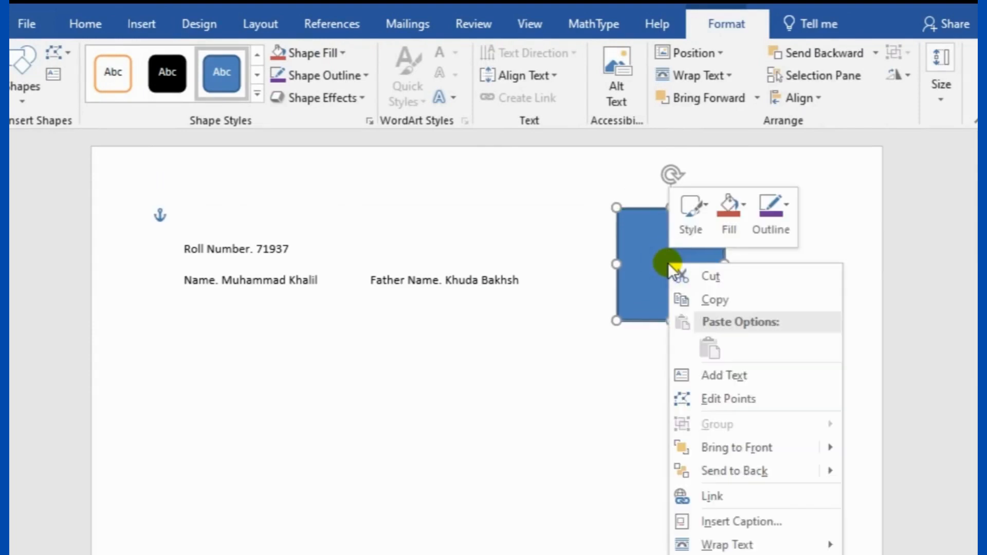
{"action": "left_click", "coordinate": [777, 218]}
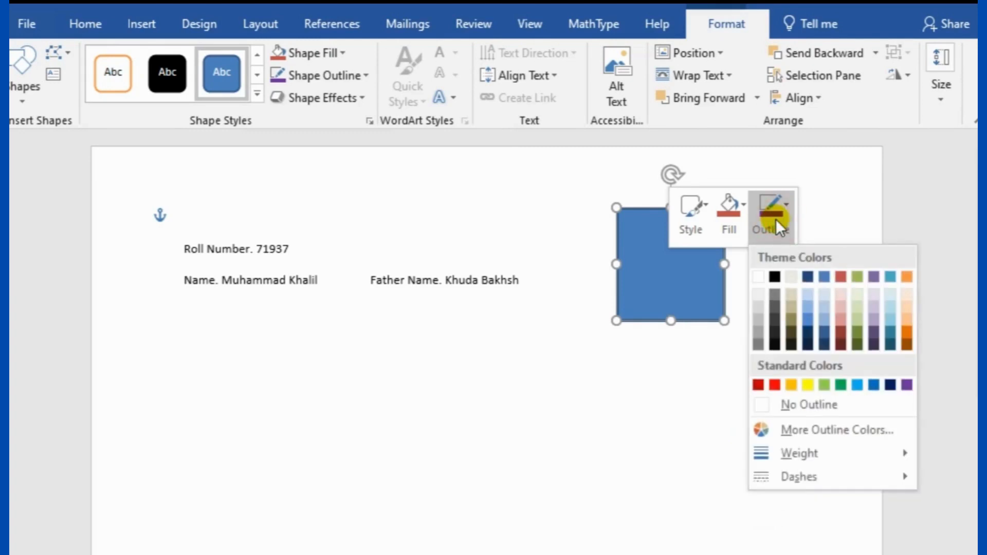
{"action": "left_click", "coordinate": [907, 385]}
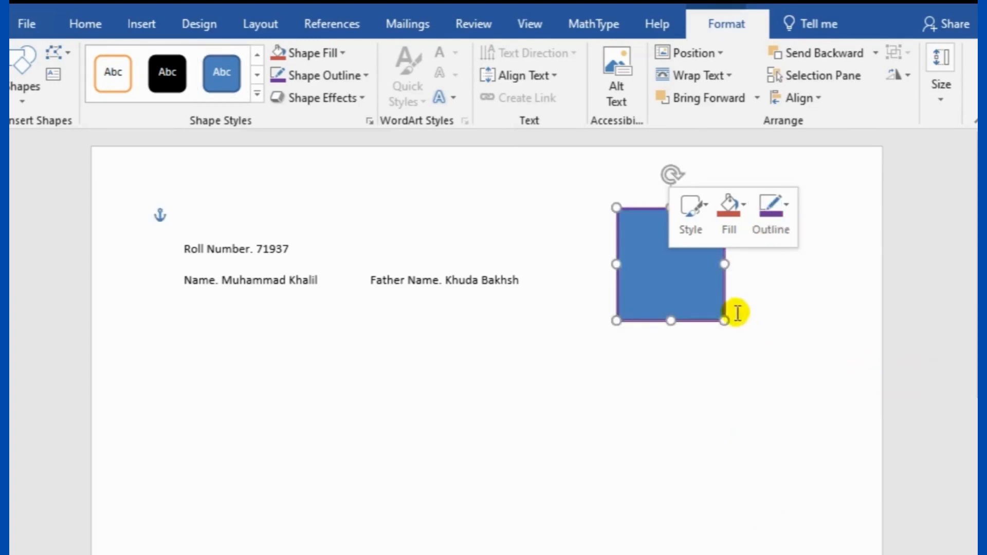
{"action": "right_click", "coordinate": [657, 258]}
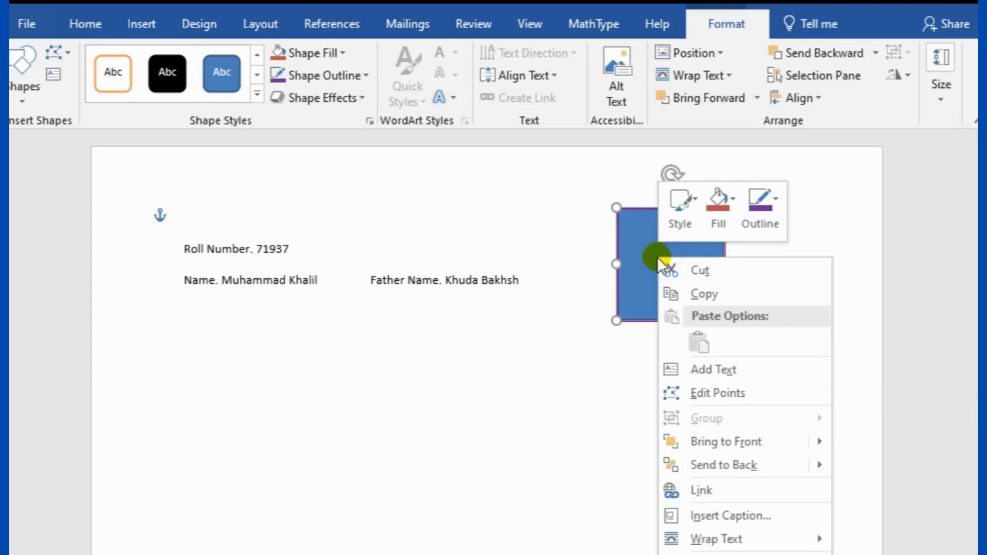
{"action": "left_click", "coordinate": [705, 369]}
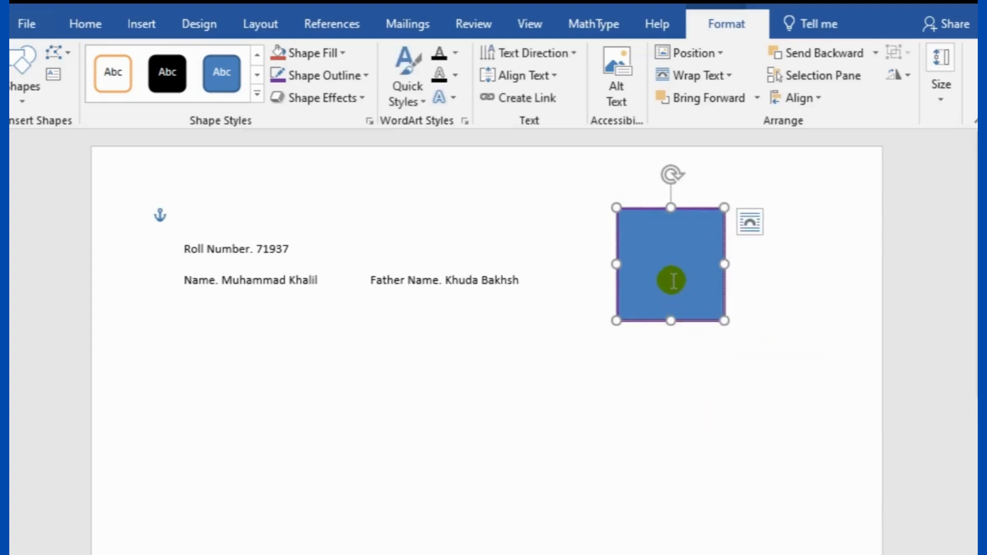
{"action": "type", "text": "Pi"}
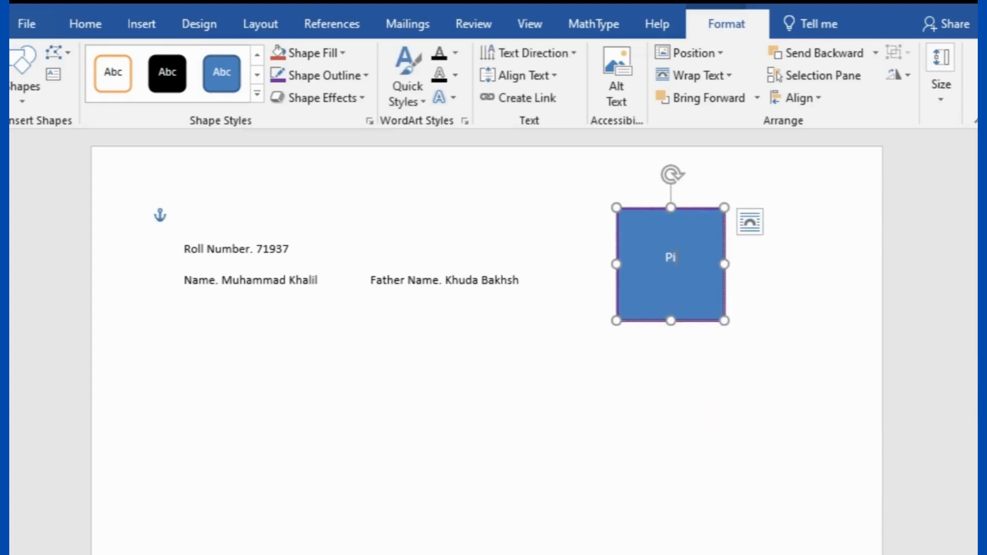
{"action": "type", "text": "cture"}
{"action": "left_click", "coordinate": [652, 501]}
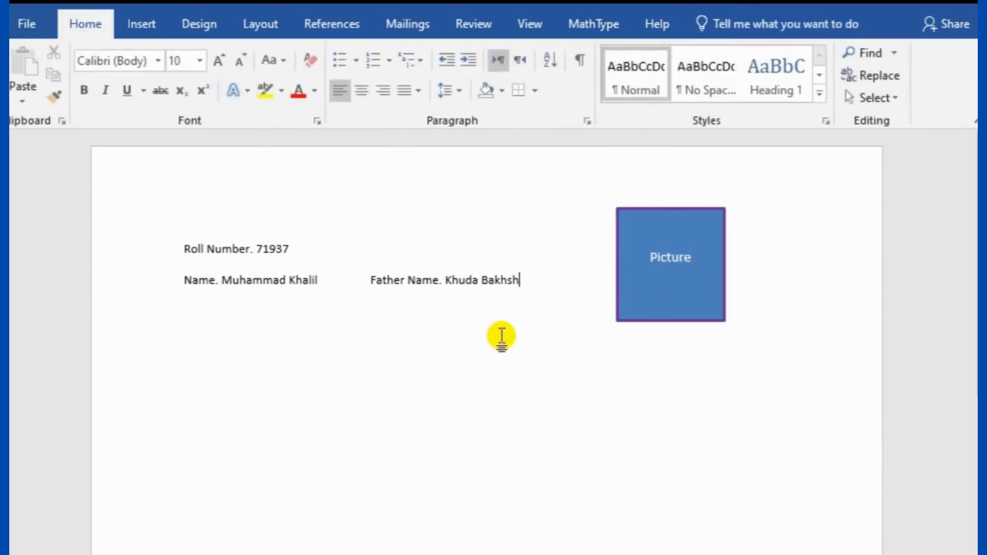
Draw a wide rectangle left of the Picture box, pushing the roll number line down one line
{"action": "left_click", "coordinate": [143, 27]}
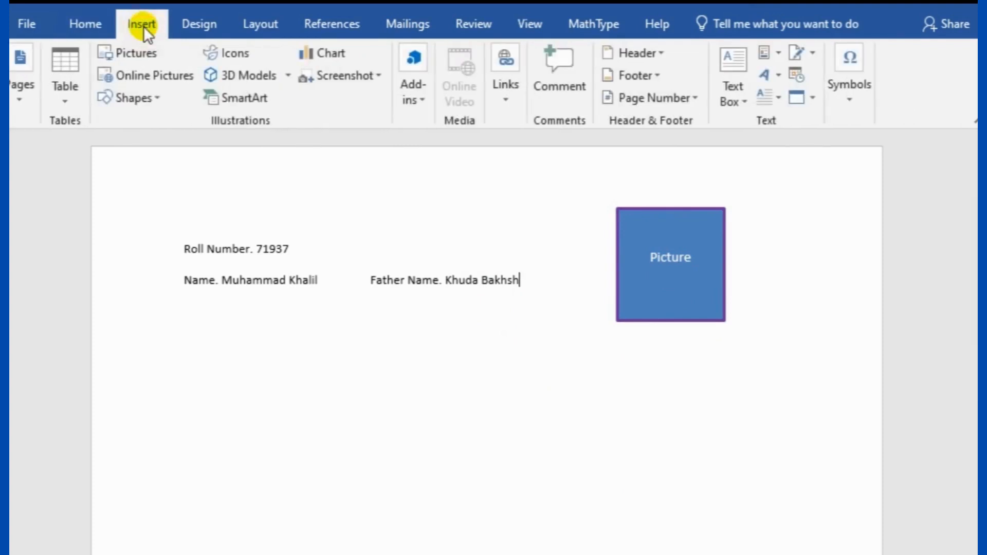
{"action": "left_click", "coordinate": [133, 97]}
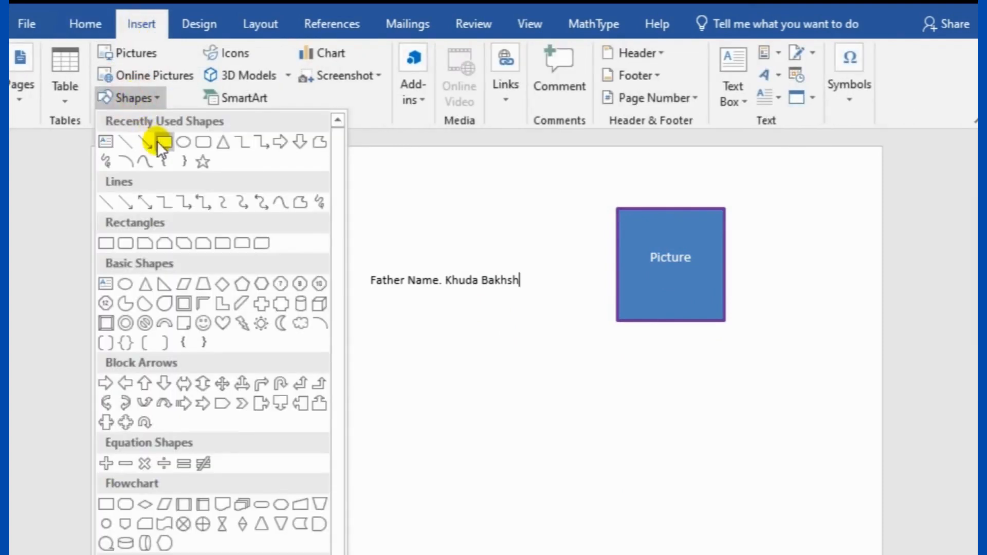
{"action": "left_click", "coordinate": [158, 142]}
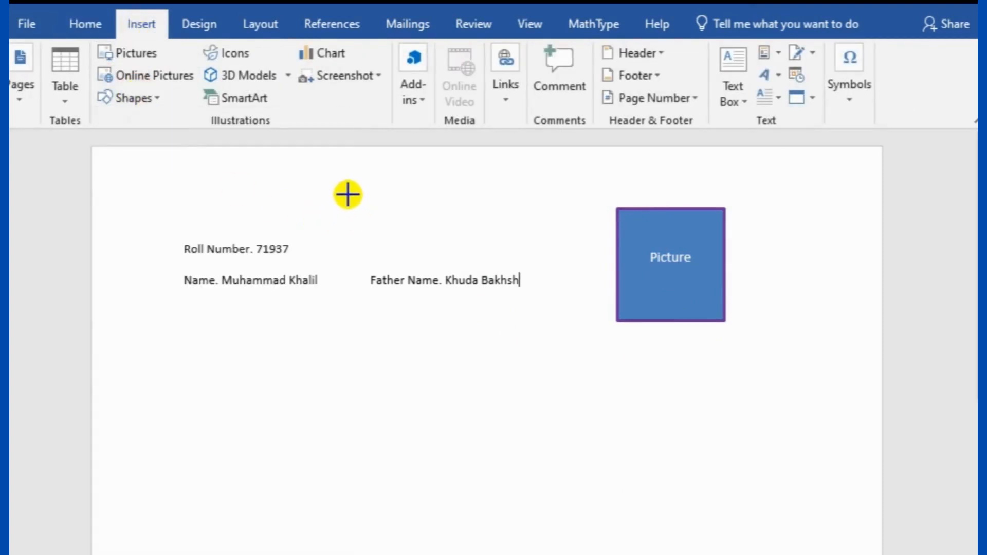
{"action": "left_click_drag", "start_coordinate": [348, 194], "coordinate": [596, 272]}
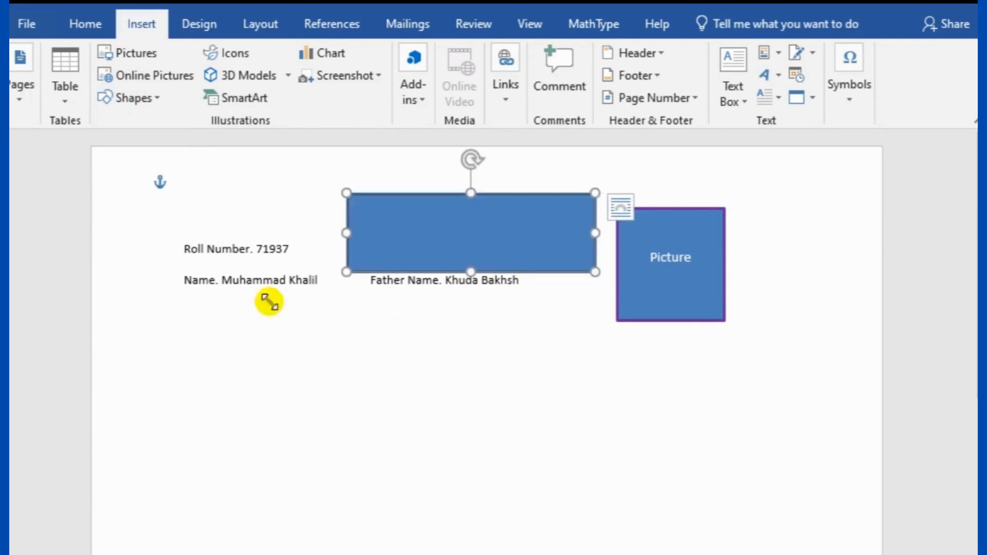
{"action": "left_click", "coordinate": [185, 248]}
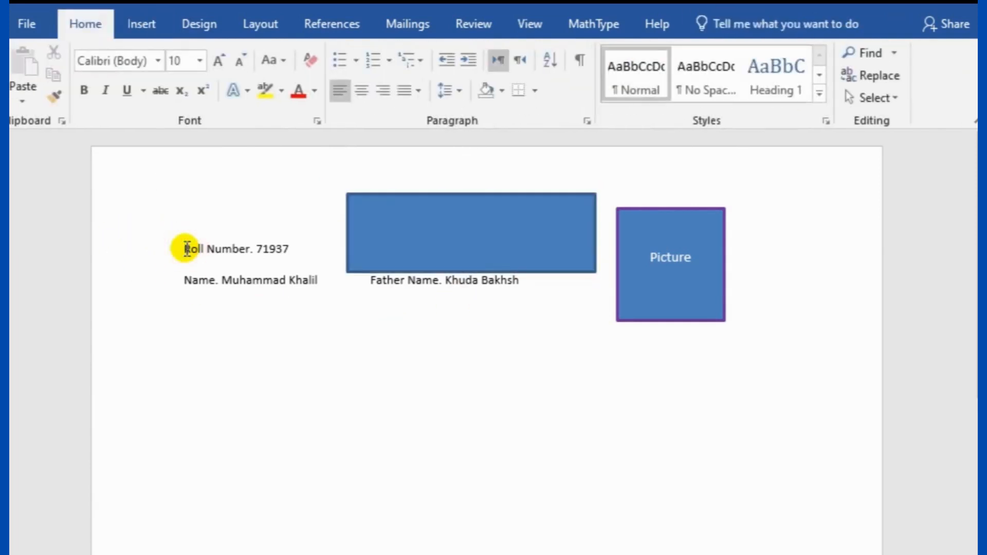
{"action": "key", "text": "Return"}
{"action": "left_click_drag", "start_coordinate": [442, 195], "coordinate": [443, 213]}
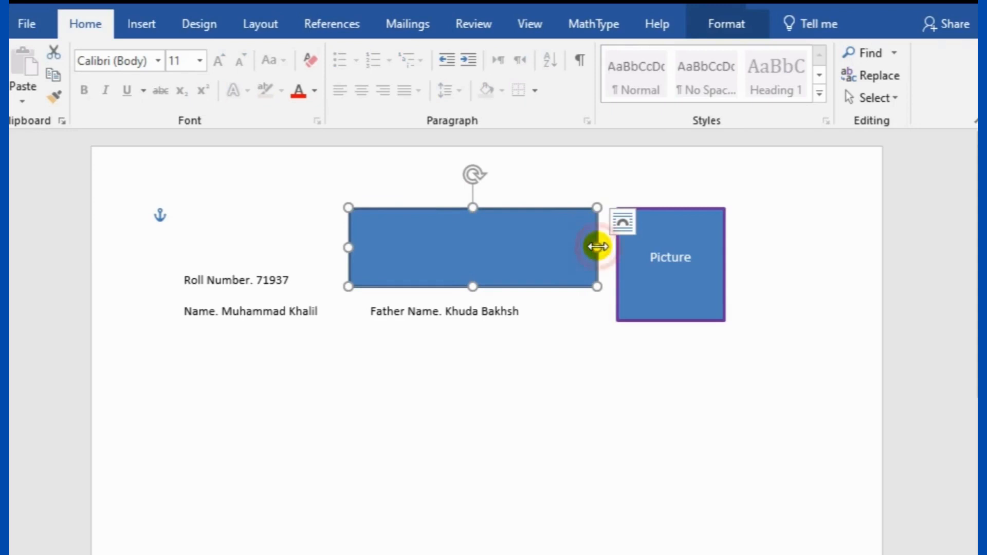
{"action": "left_click_drag", "start_coordinate": [598, 246], "coordinate": [604, 247]}
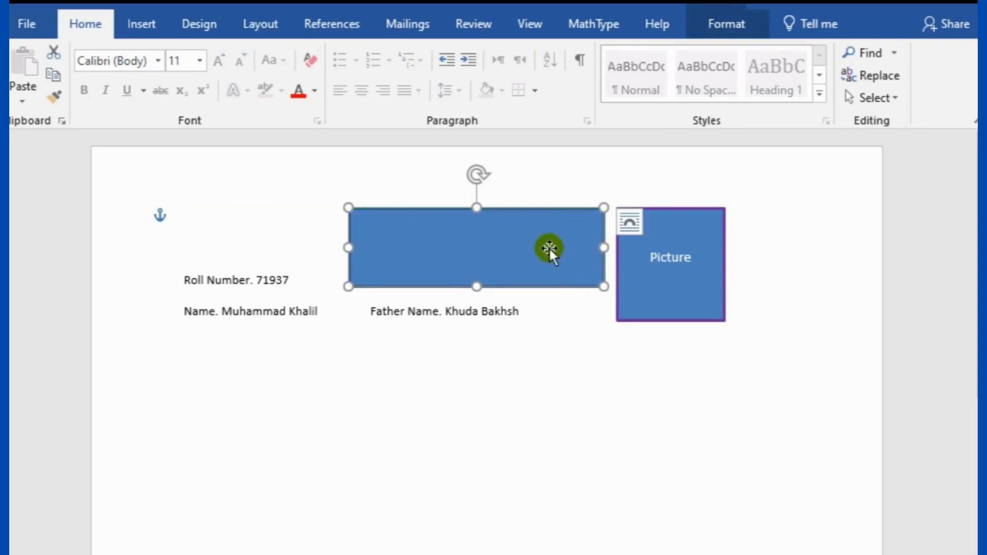
Give the rectangle a purple outline and white fill
{"action": "right_click", "coordinate": [444, 245]}
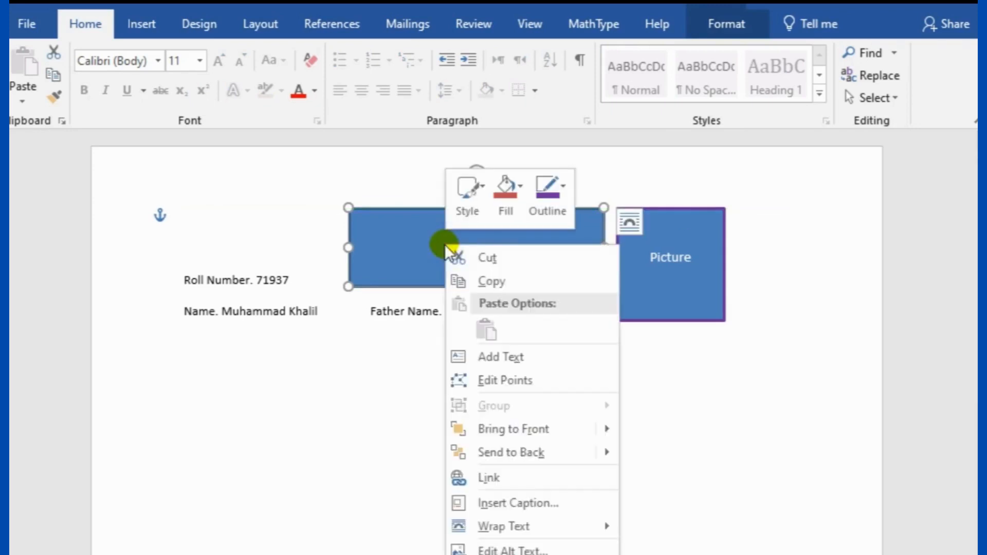
{"action": "left_click", "coordinate": [563, 184]}
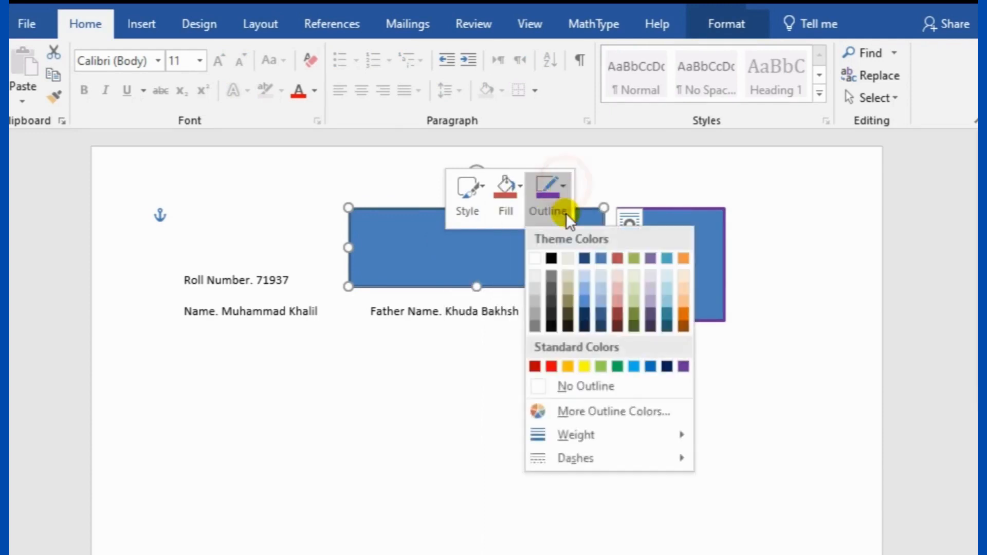
{"action": "left_click", "coordinate": [684, 366]}
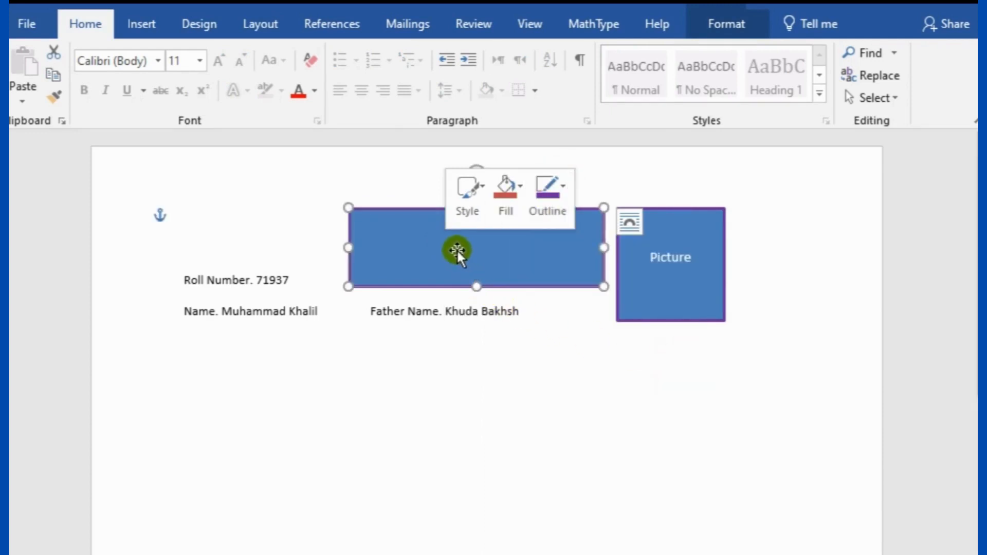
{"action": "left_click", "coordinate": [515, 191]}
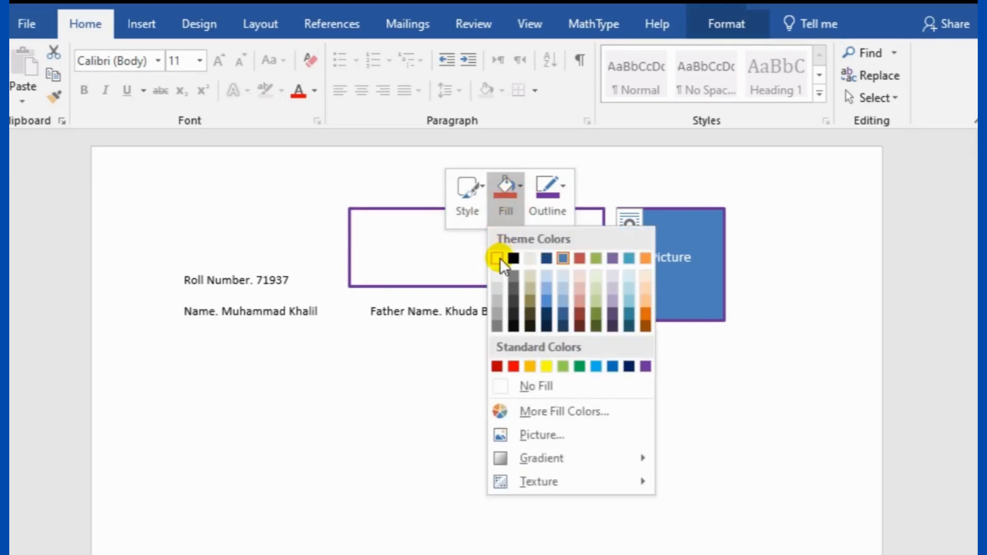
{"action": "left_click", "coordinate": [498, 258]}
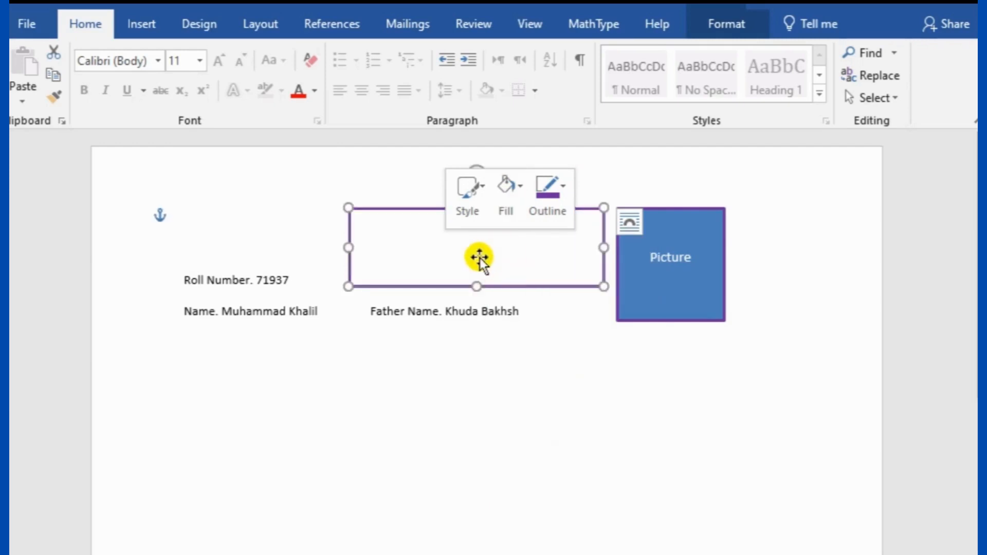
{"action": "right_click", "coordinate": [474, 250]}
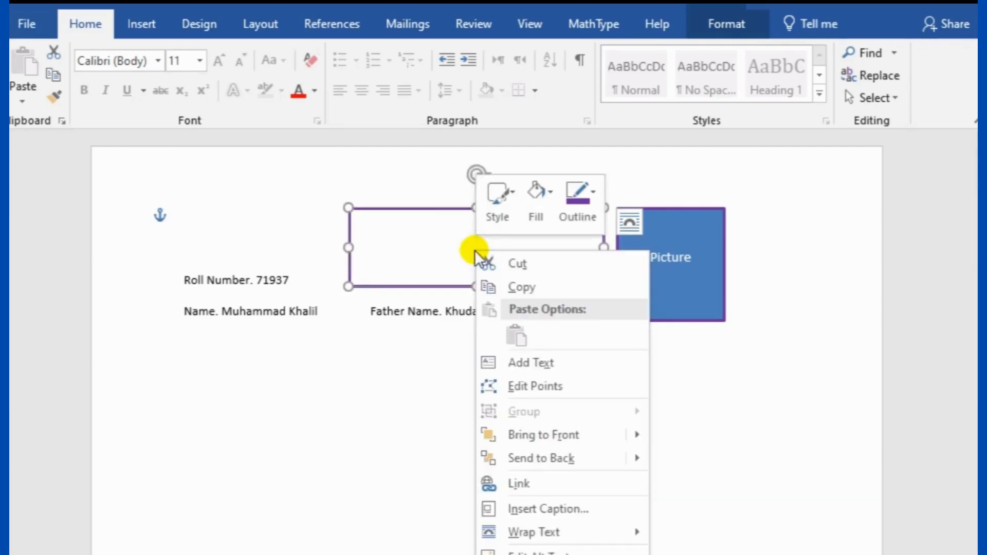
Insert a table with 5 columns and 3 rows inside the purple-outlined rectangle
{"action": "left_click", "coordinate": [549, 360]}
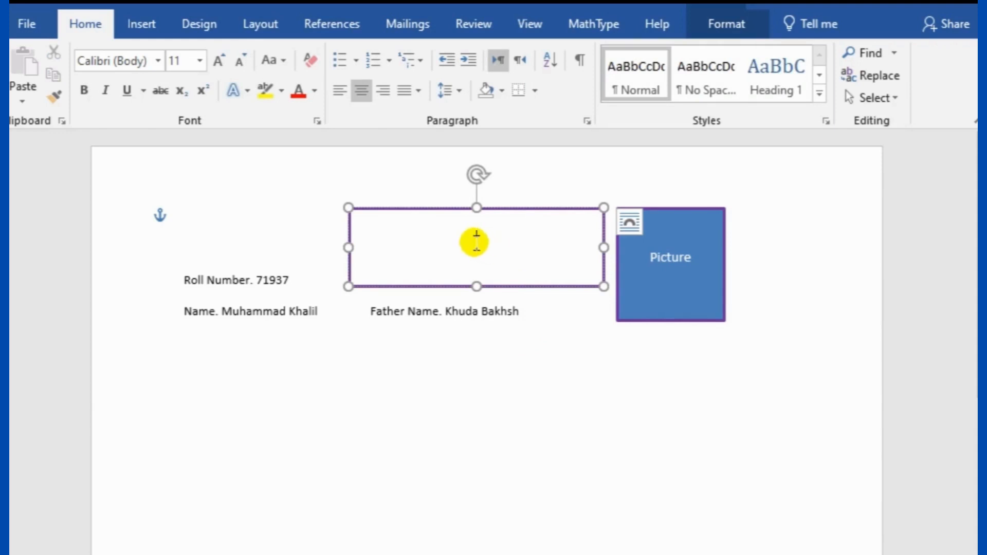
{"action": "left_click", "coordinate": [139, 18]}
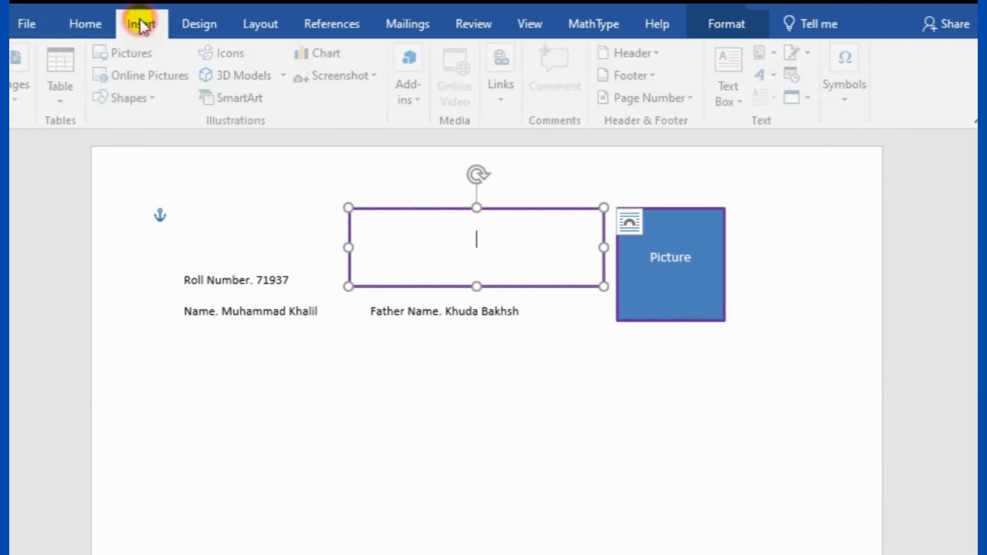
{"action": "left_click", "coordinate": [67, 78]}
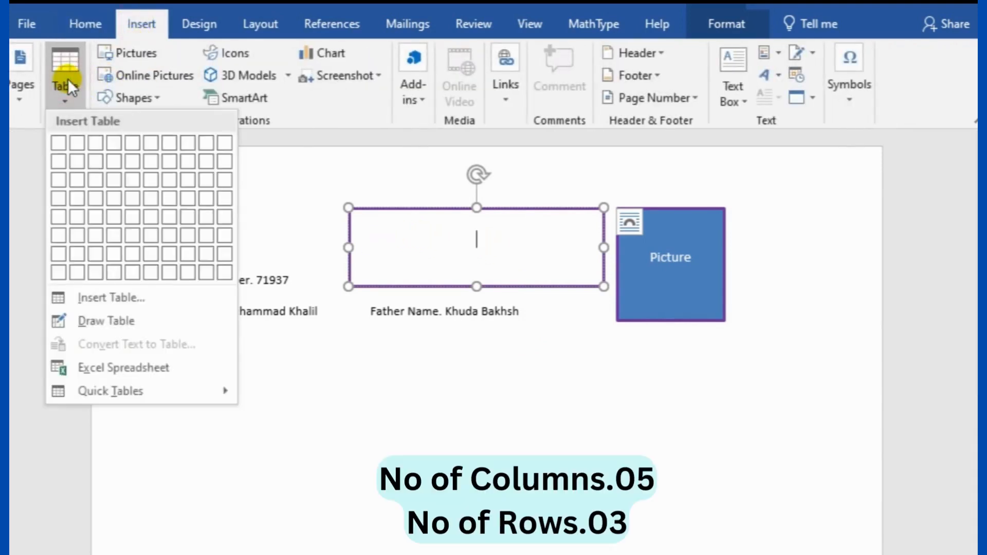
{"action": "left_click", "coordinate": [106, 300]}
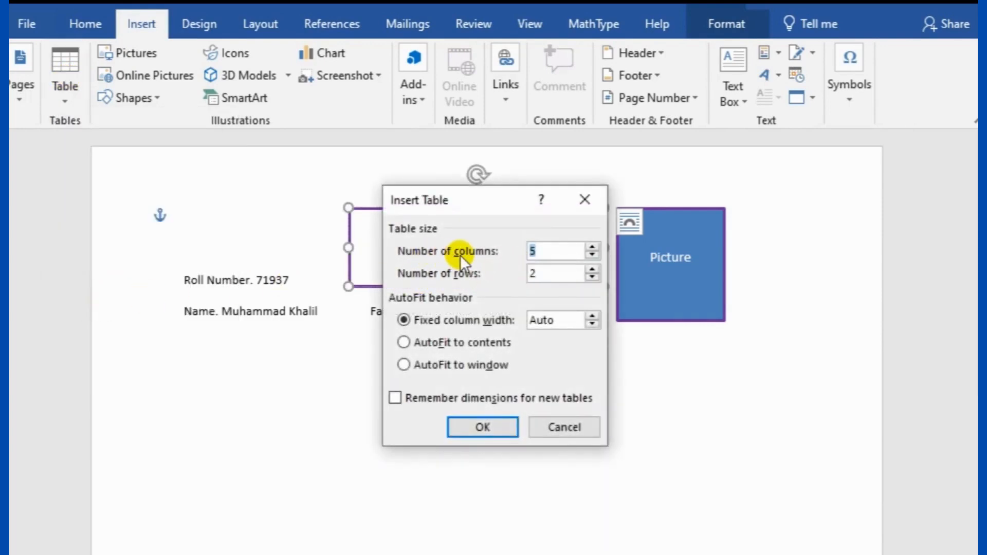
{"action": "left_click", "coordinate": [535, 273]}
{"action": "key", "text": "BackSpace"}
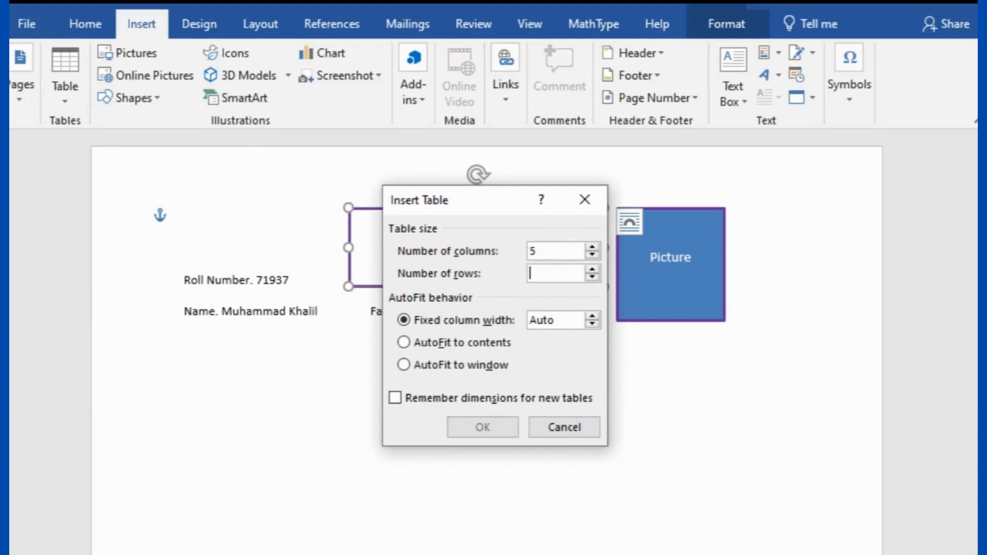
{"action": "type", "text": "3"}
{"action": "left_click", "coordinate": [483, 427]}
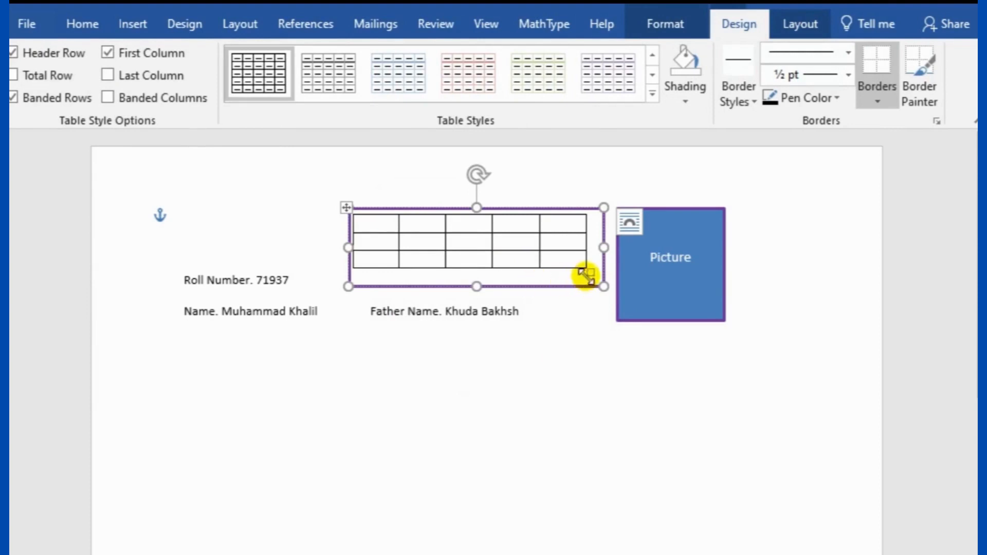
Stretch the table to the rectangle's edges
{"action": "left_click_drag", "start_coordinate": [593, 278], "coordinate": [600, 281]}
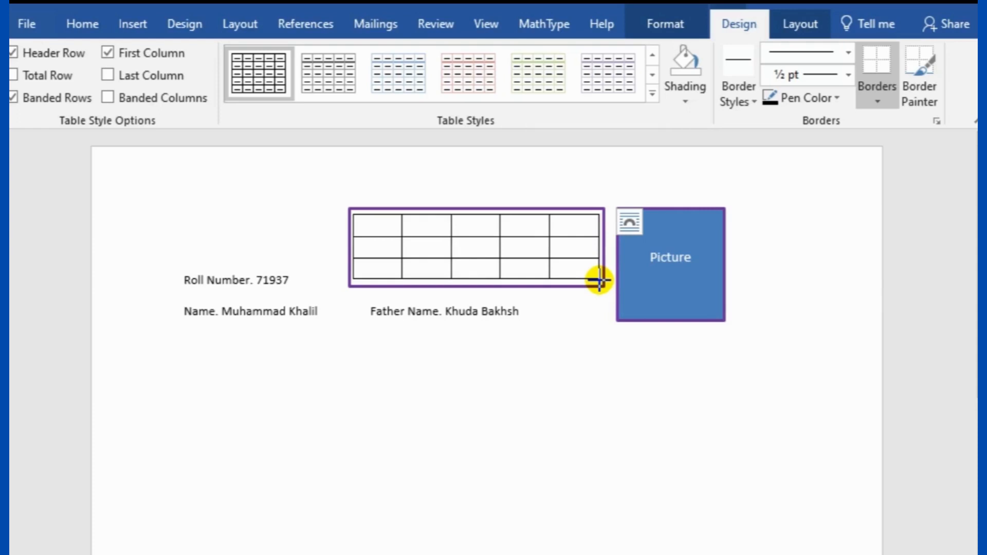
{"action": "left_click_drag", "start_coordinate": [599, 281], "coordinate": [599, 283]}
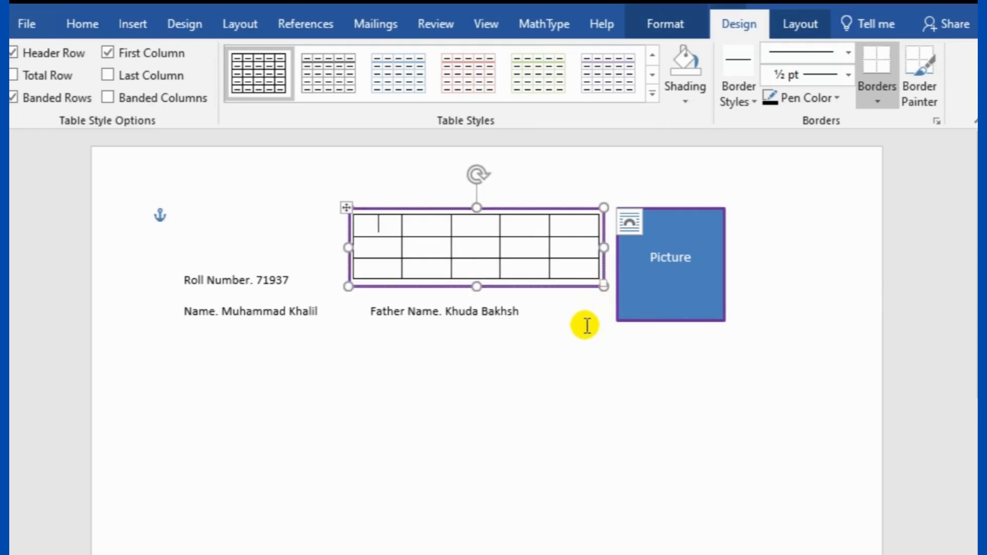
{"action": "left_click", "coordinate": [76, 27]}
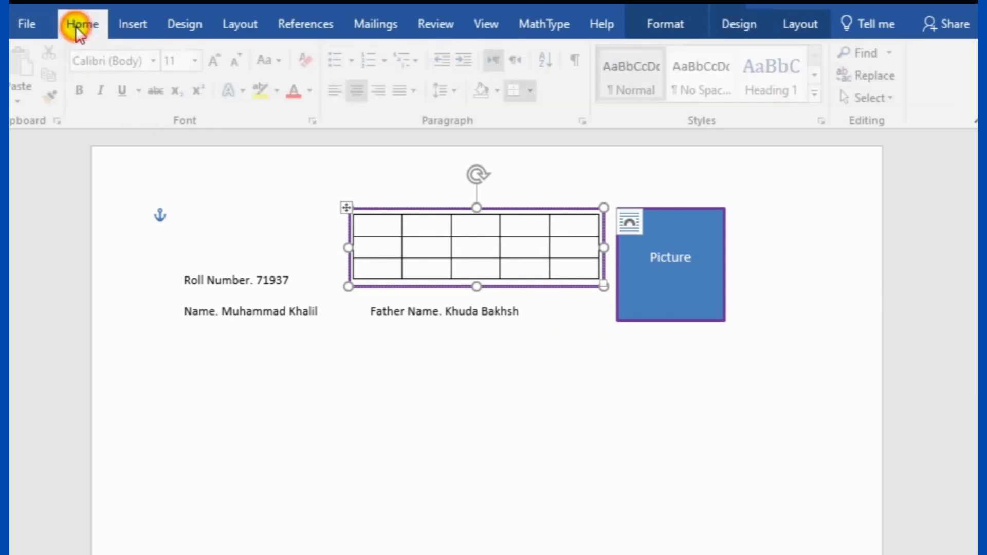
{"action": "left_click", "coordinate": [639, 427]}
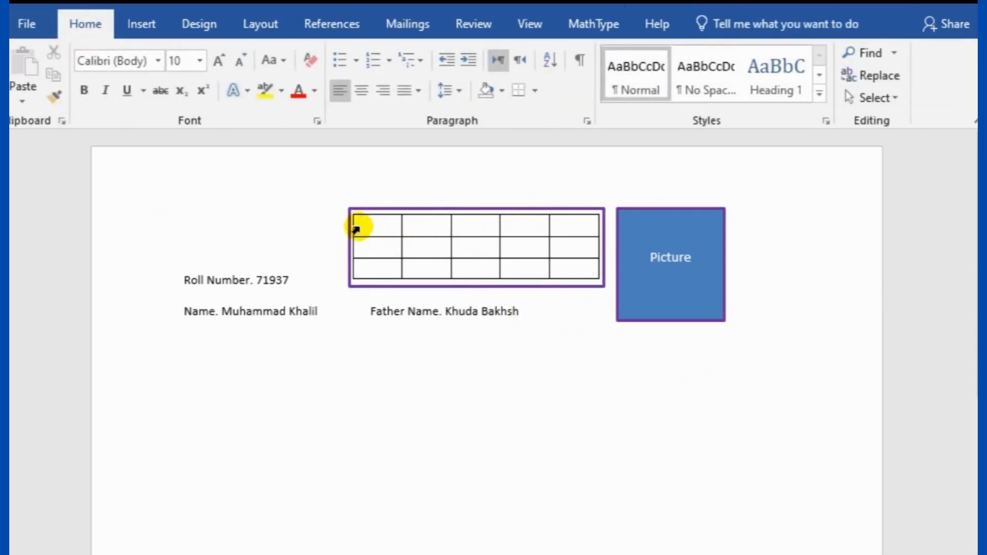
Merge the table's top row into a single cell
{"action": "left_click_drag", "start_coordinate": [358, 225], "coordinate": [575, 230]}
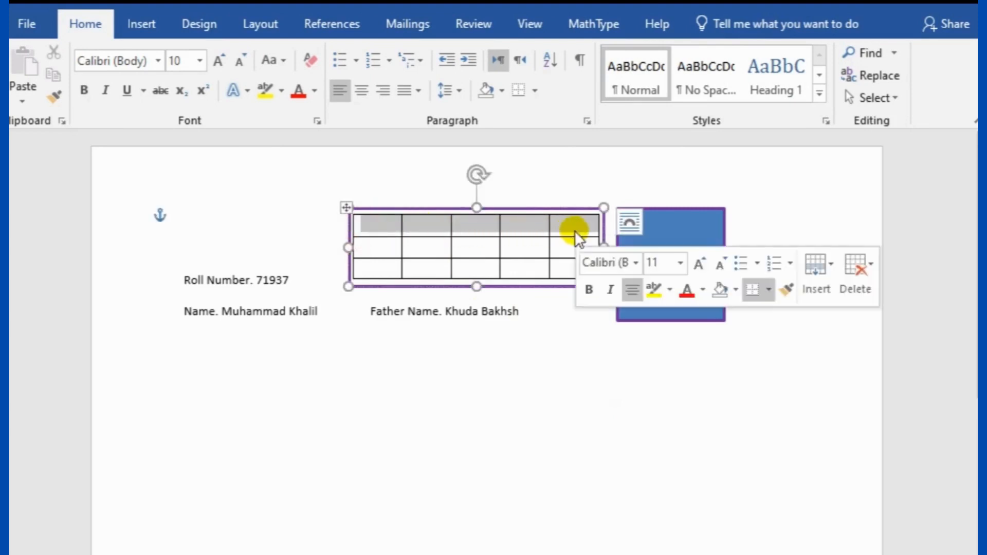
{"action": "right_click", "coordinate": [522, 225]}
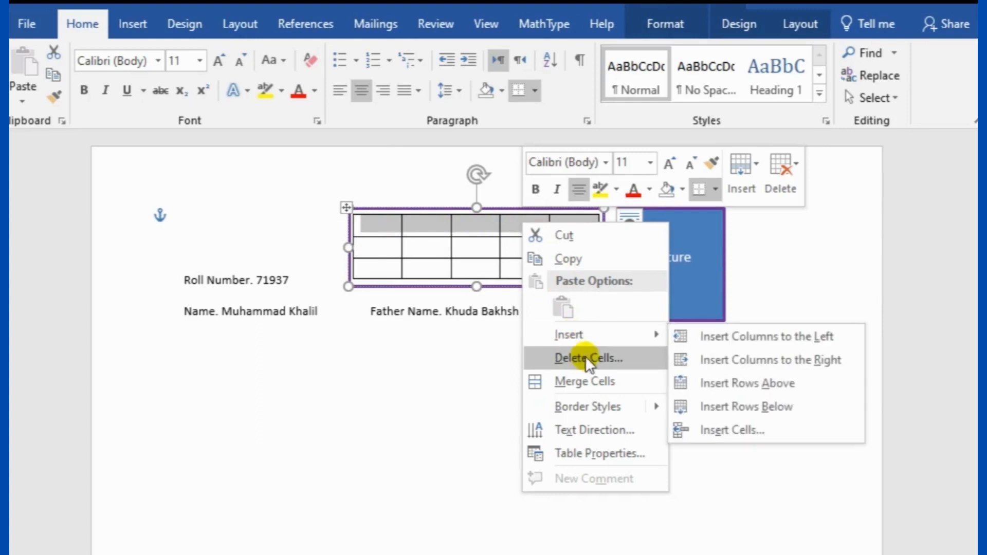
{"action": "left_click", "coordinate": [591, 381]}
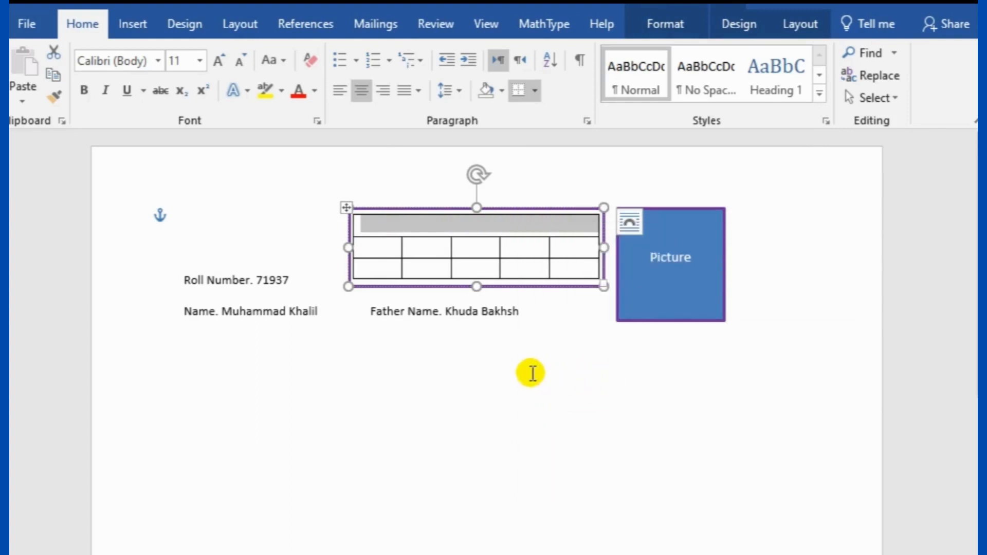
{"action": "left_click", "coordinate": [776, 332]}
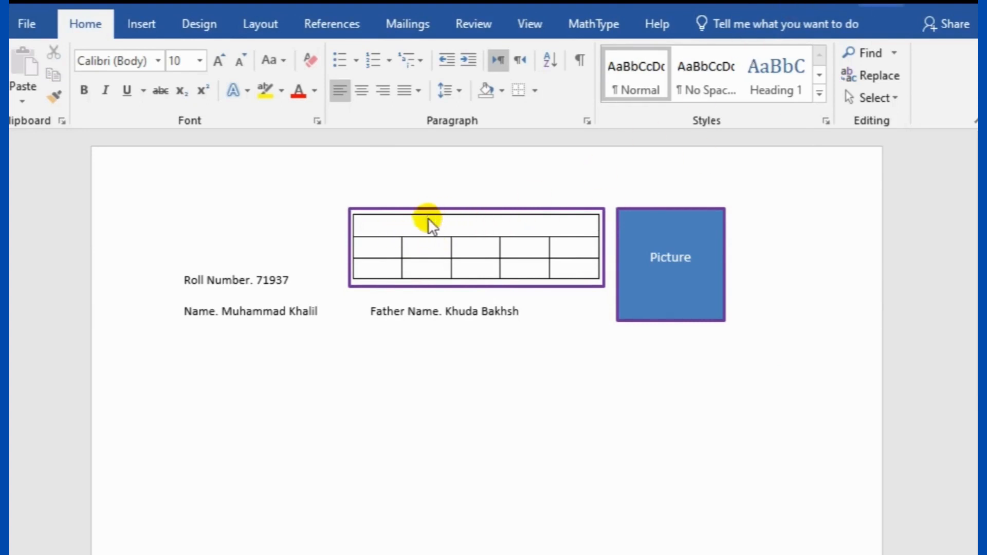
Type the purple header 'Color of Question Book(Fill only one Circle)' in the merged cell
{"action": "left_click", "coordinate": [397, 225]}
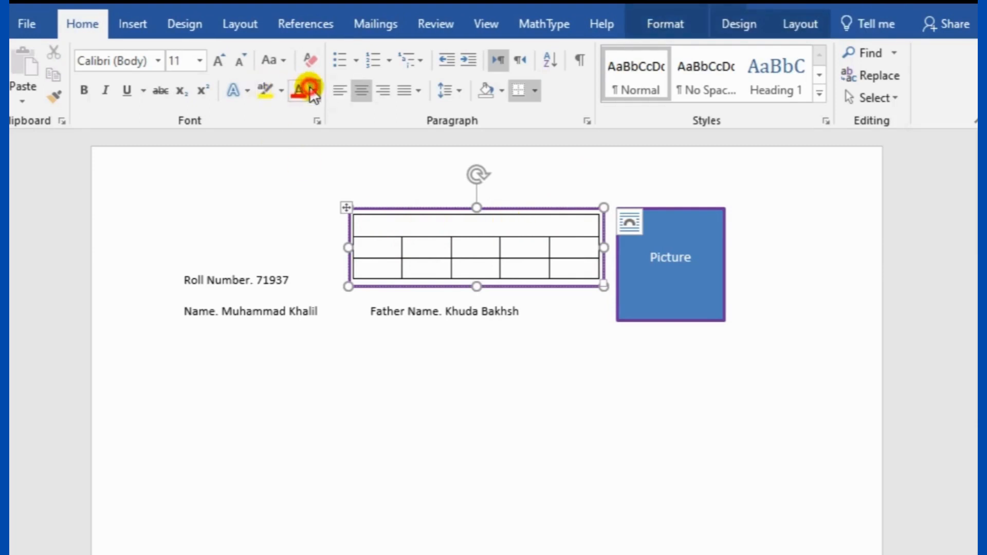
{"action": "left_click", "coordinate": [315, 92]}
{"action": "left_click", "coordinate": [447, 263]}
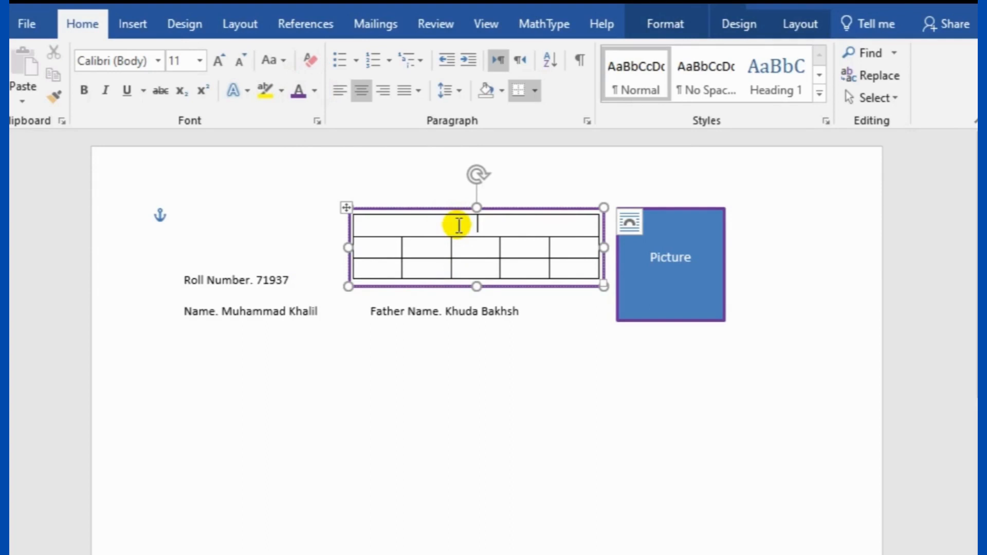
{"action": "type", "text": "Col"}
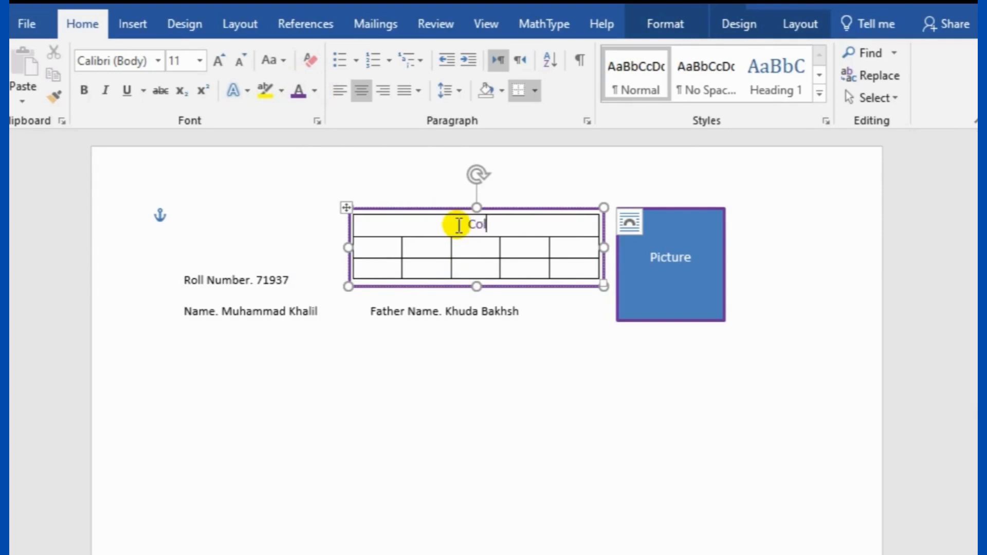
{"action": "type", "text": "or of Book"}
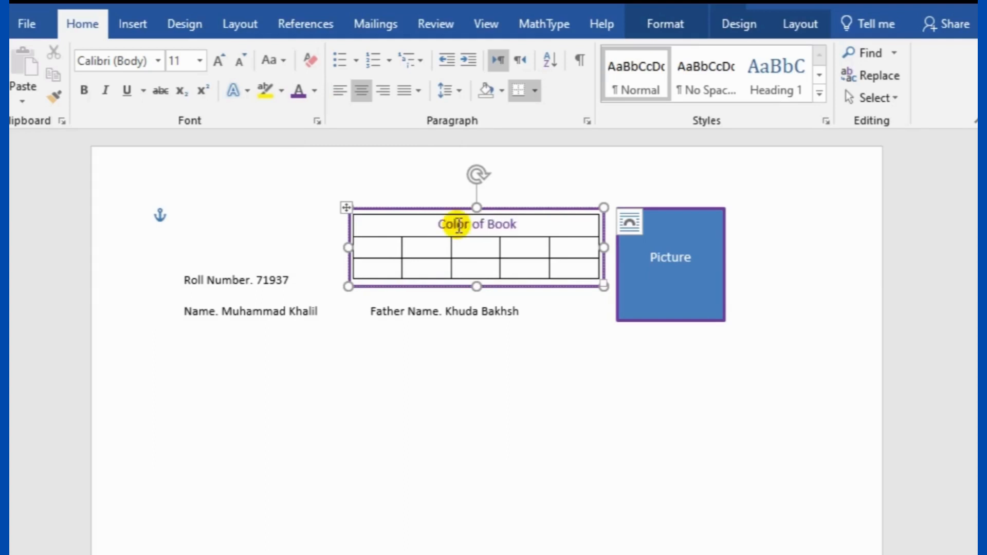
{"action": "key", "text": "BackSpace"}
{"action": "key", "text": "BackSpace"}
{"action": "key", "text": "BackSpace"}
{"action": "key", "text": "BackSpace"}
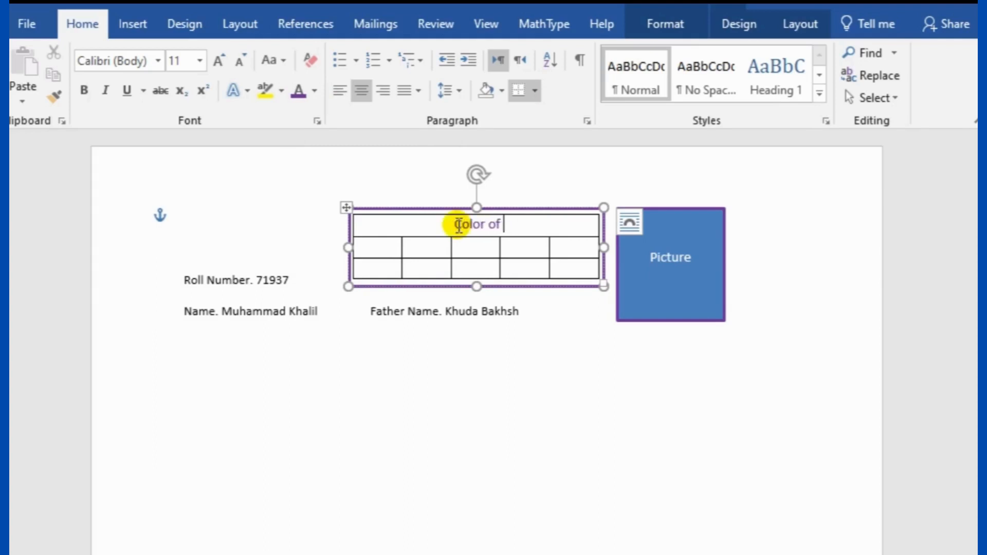
{"action": "type", "text": "Qu"}
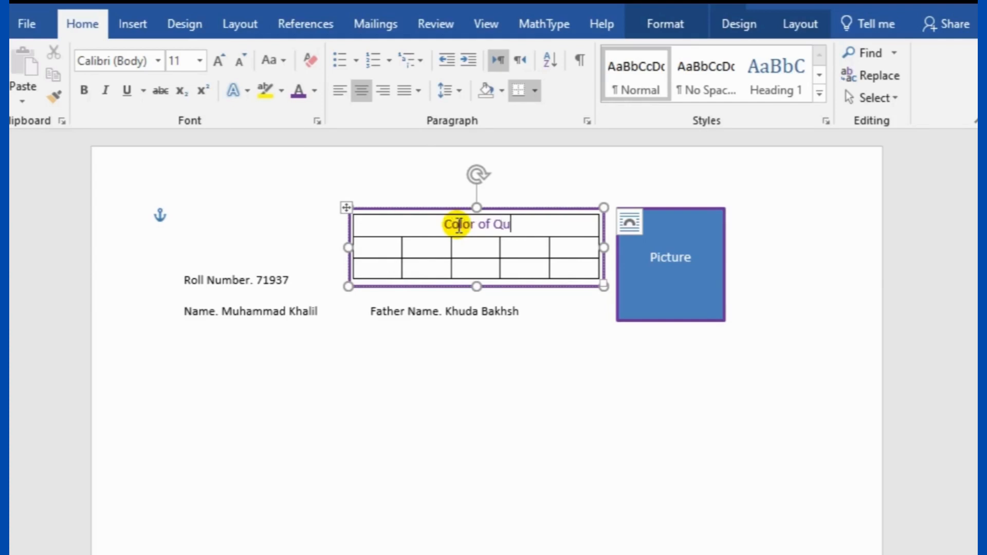
{"action": "type", "text": "estion"}
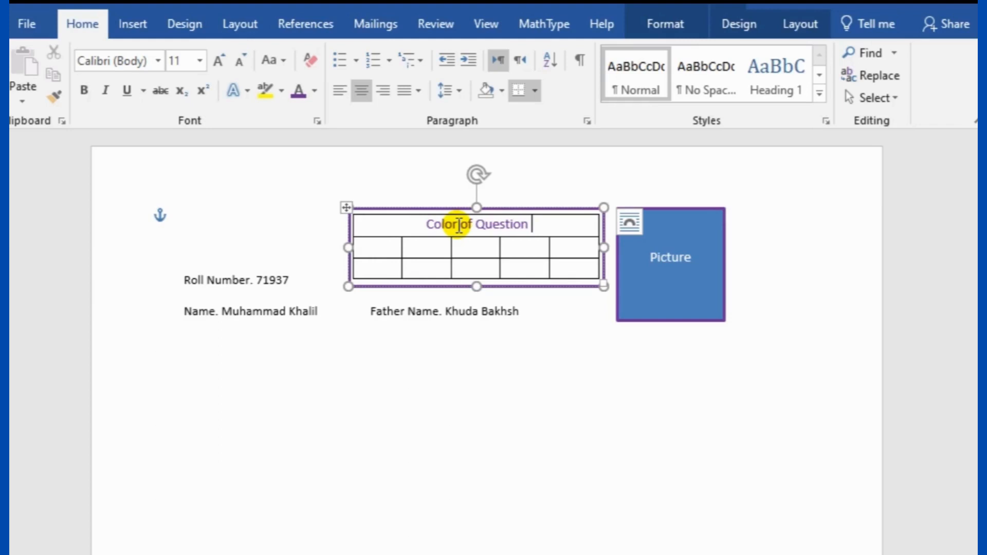
{"action": "type", "text": " Book"}
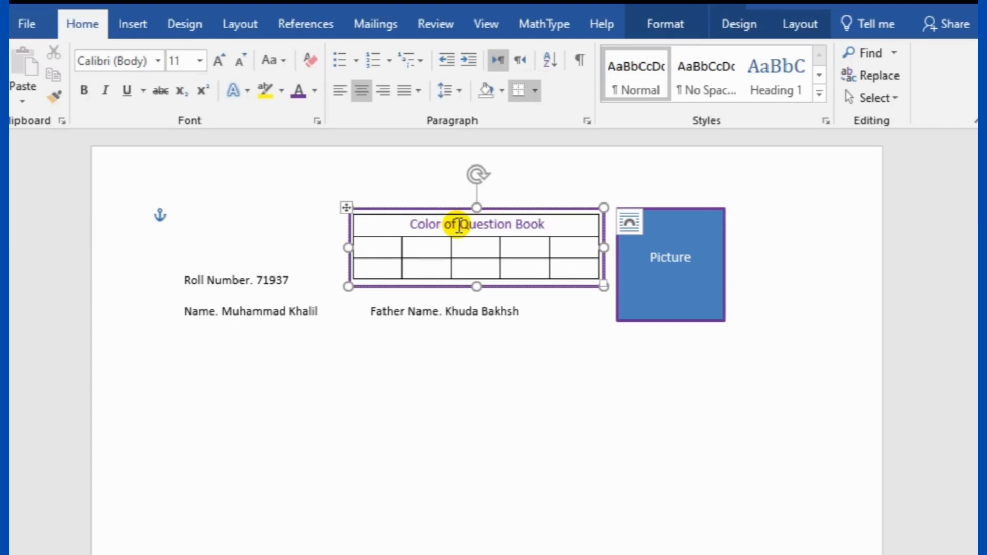
{"action": "type", "text": "()"}
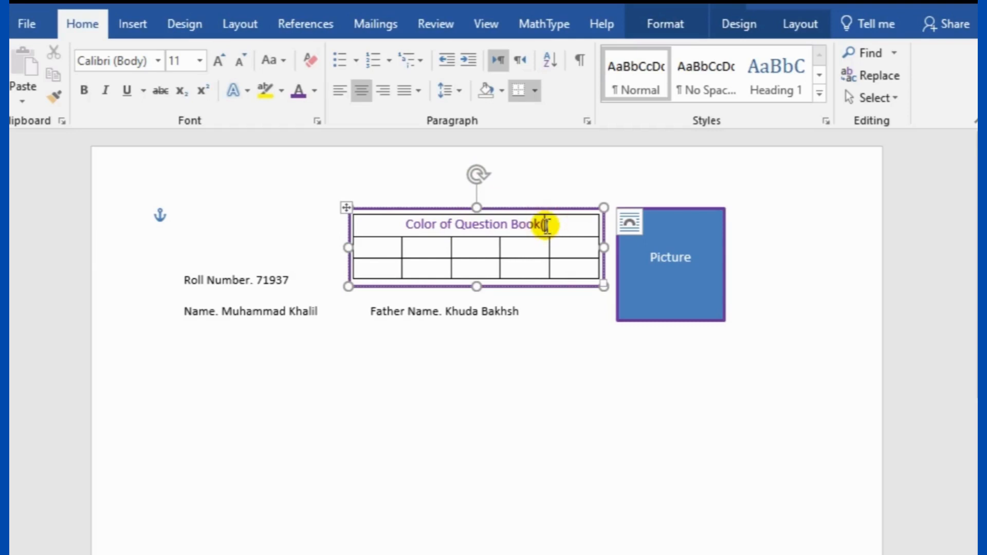
{"action": "type", "text": "Fill"}
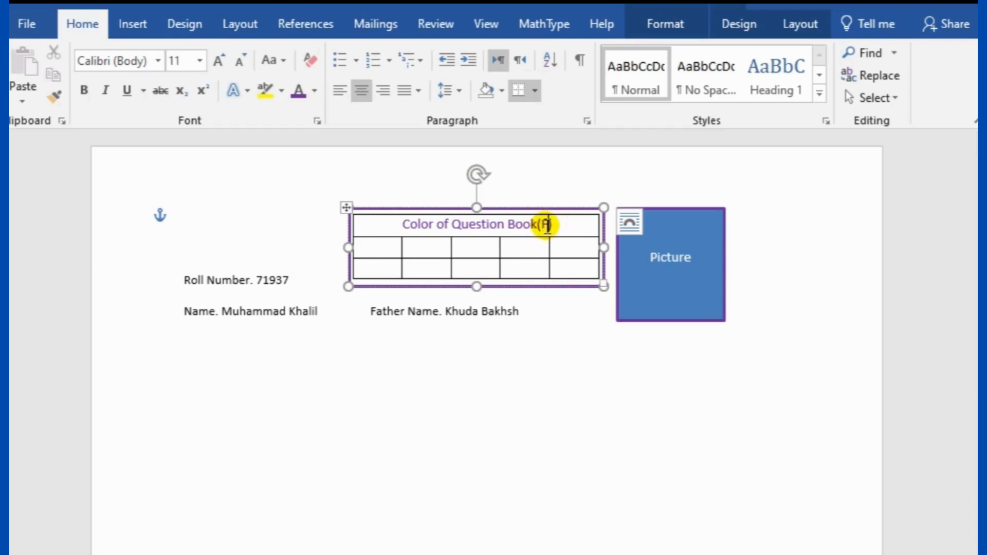
{"action": "type", "text": " only "}
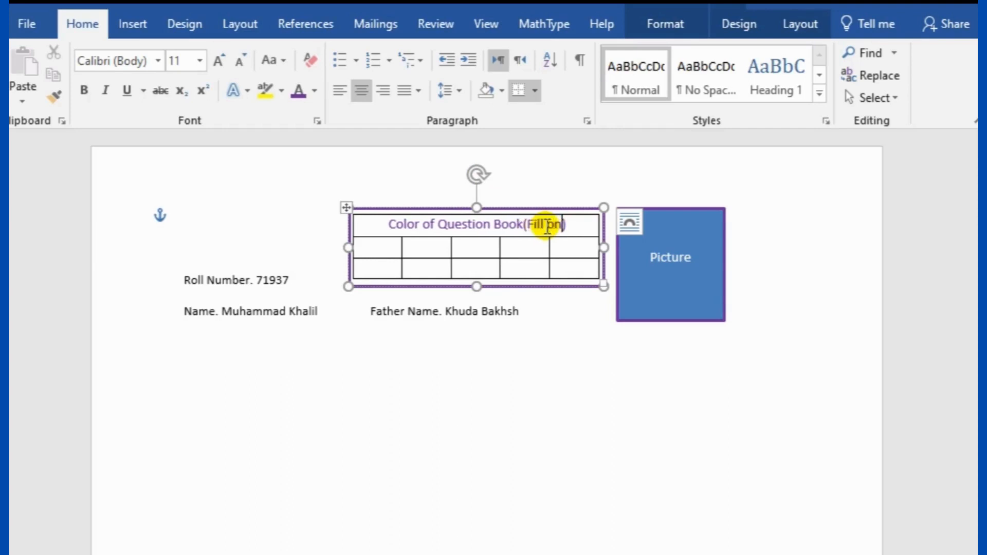
{"action": "type", "text": "one "}
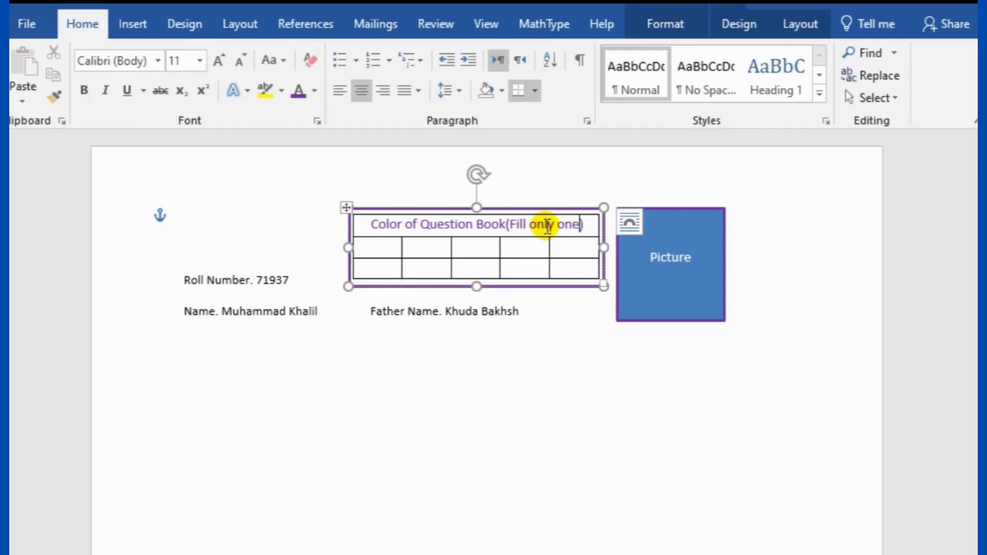
{"action": "type", "text": "Ci"}
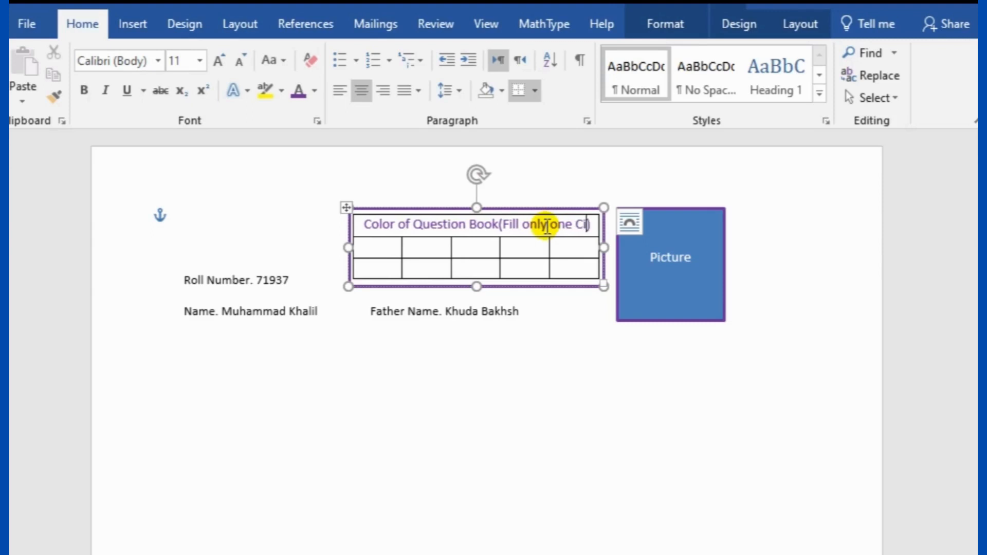
{"action": "type", "text": "rcle"}
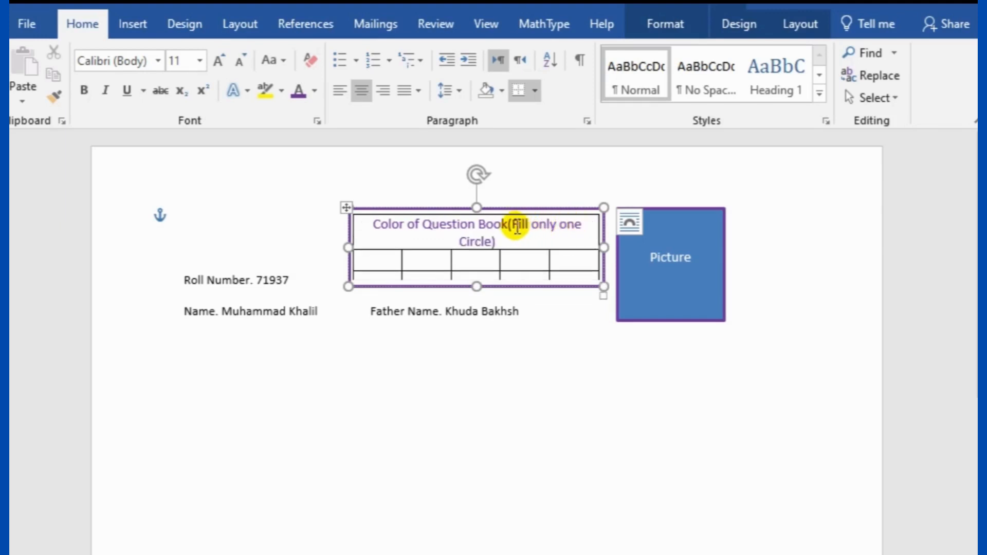
Shrink the bracketed note to 9 pt and correct 'Book(' to 'Book ('
{"action": "left_click", "coordinate": [512, 225]}
{"action": "left_click_drag", "start_coordinate": [513, 225], "coordinate": [492, 246]}
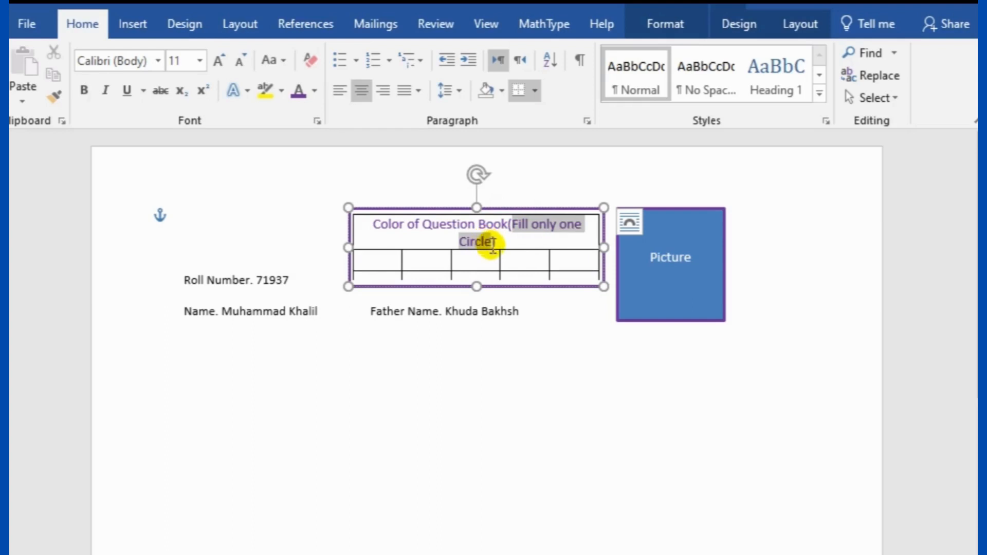
{"action": "left_click", "coordinate": [241, 62]}
{"action": "left_click", "coordinate": [240, 61]}
{"action": "left_click", "coordinate": [621, 478]}
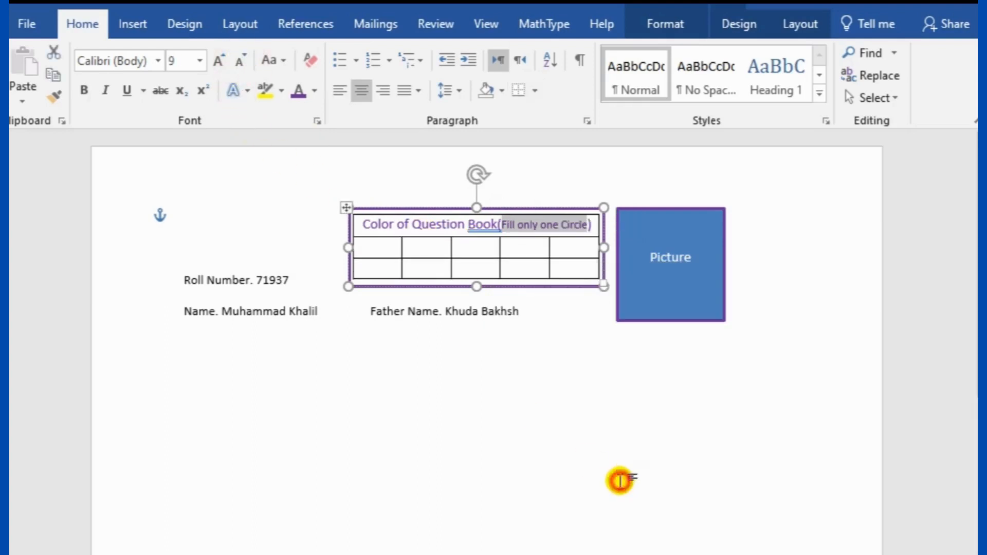
{"action": "right_click", "coordinate": [488, 228]}
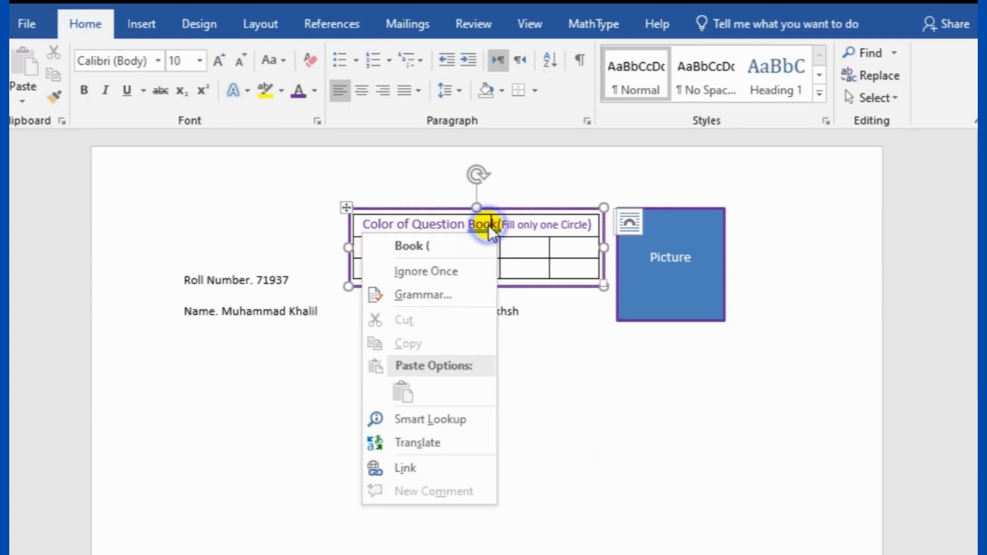
{"action": "left_click", "coordinate": [468, 244]}
{"action": "left_click", "coordinate": [587, 385]}
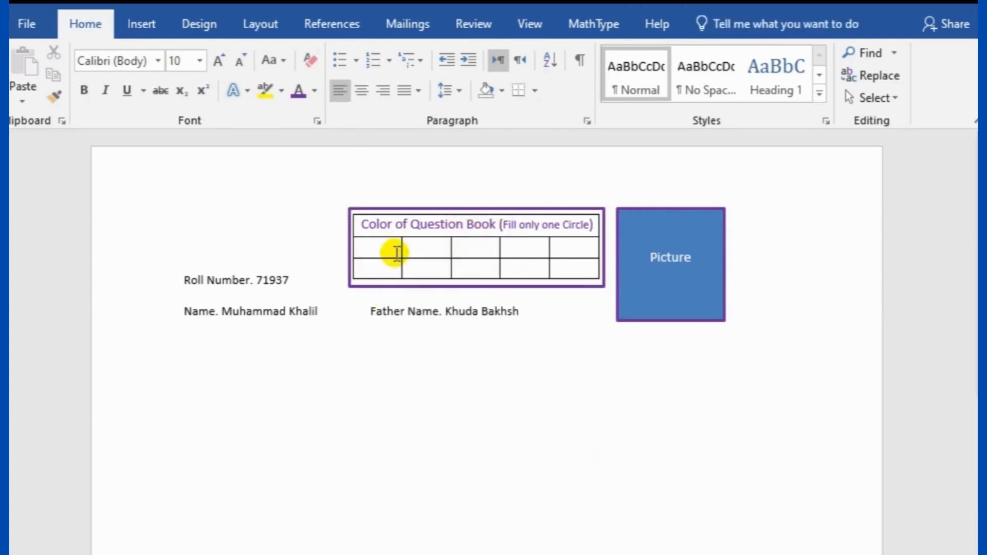
{"action": "left_click", "coordinate": [385, 243]}
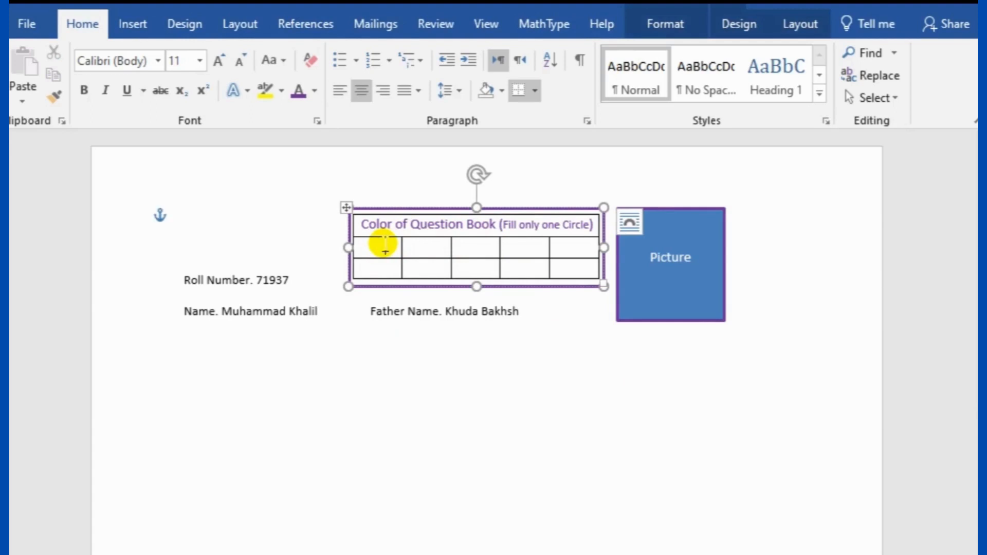
Set the row's text to black and enter Yellow, Green, White, Blue, Pink across its five cells
{"action": "left_click_drag", "start_coordinate": [368, 244], "coordinate": [578, 245]}
{"action": "left_click", "coordinate": [313, 91]}
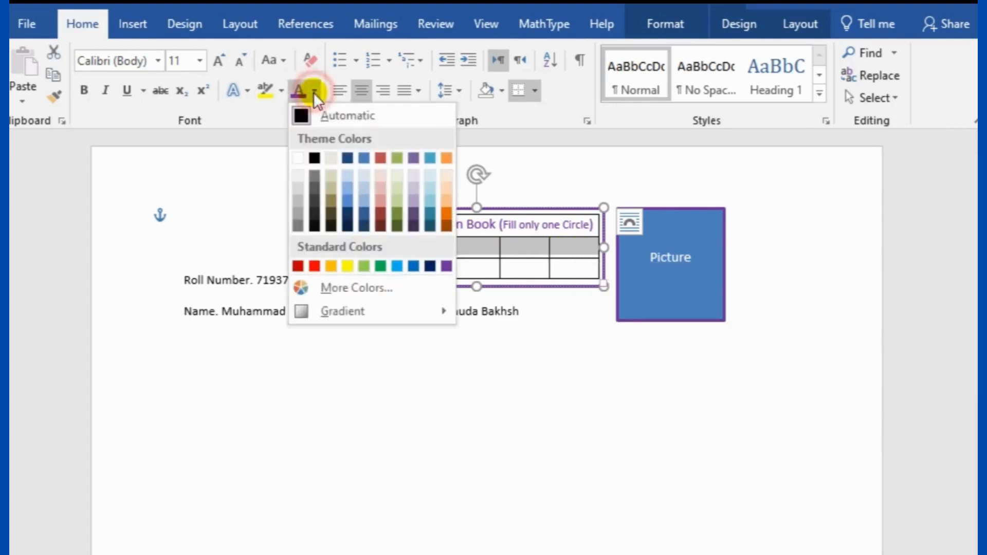
{"action": "left_click", "coordinate": [314, 158]}
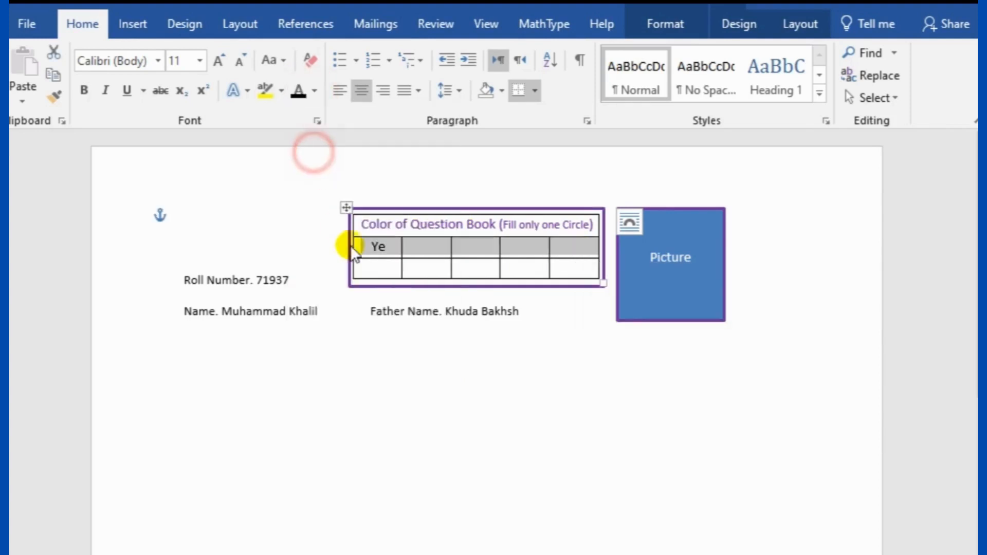
{"action": "left_click", "coordinate": [387, 250]}
{"action": "type", "text": "llow"}
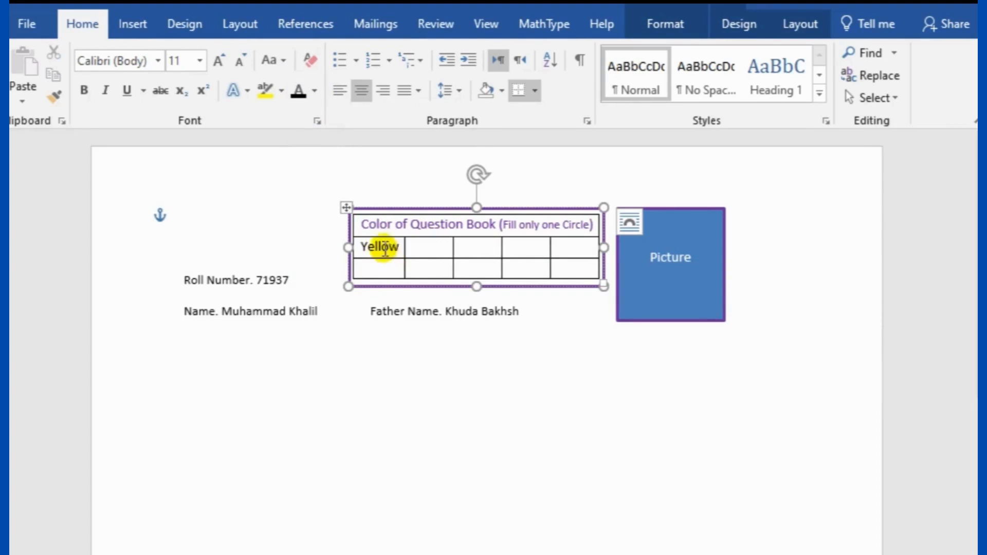
{"action": "left_click", "coordinate": [425, 248]}
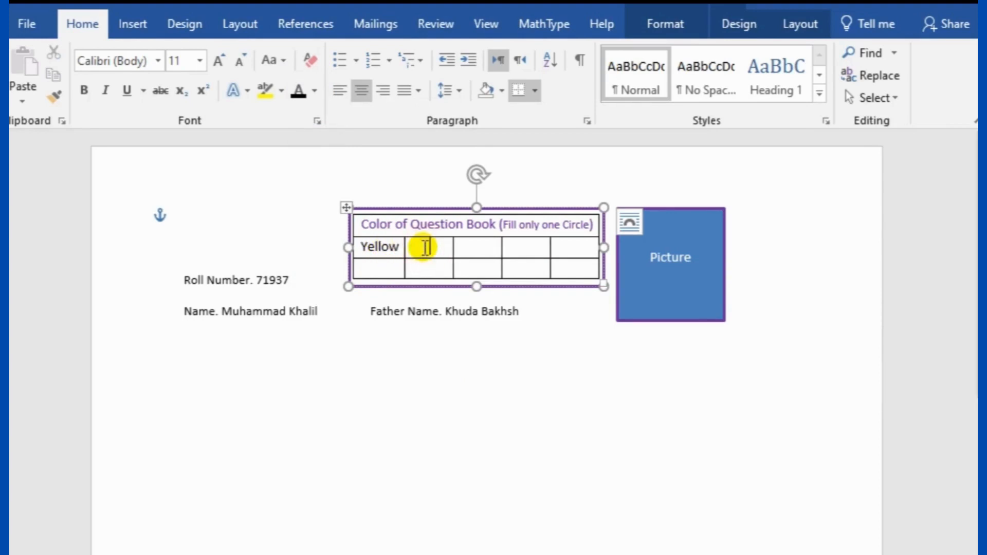
{"action": "type", "text": "Green"}
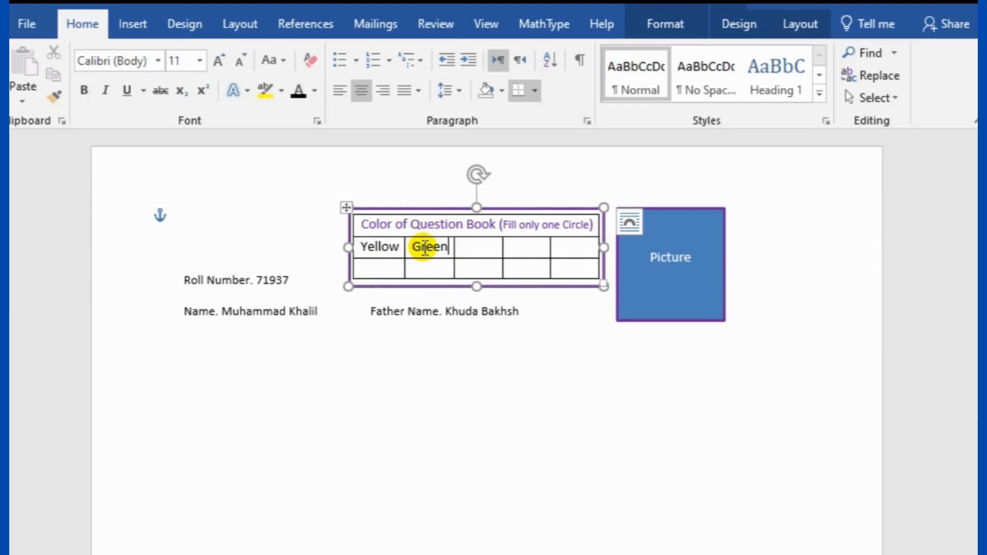
{"action": "left_click", "coordinate": [481, 248]}
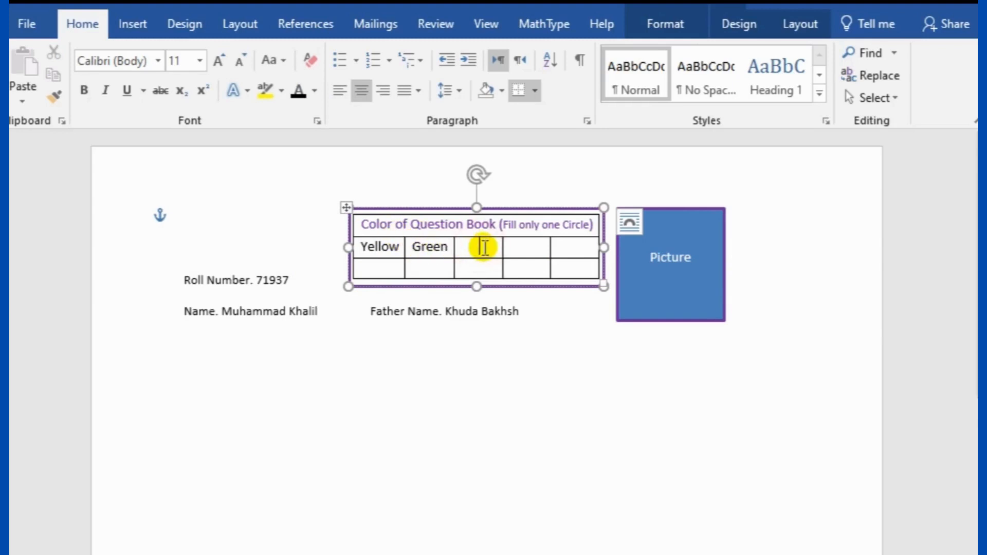
{"action": "type", "text": "Wh"}
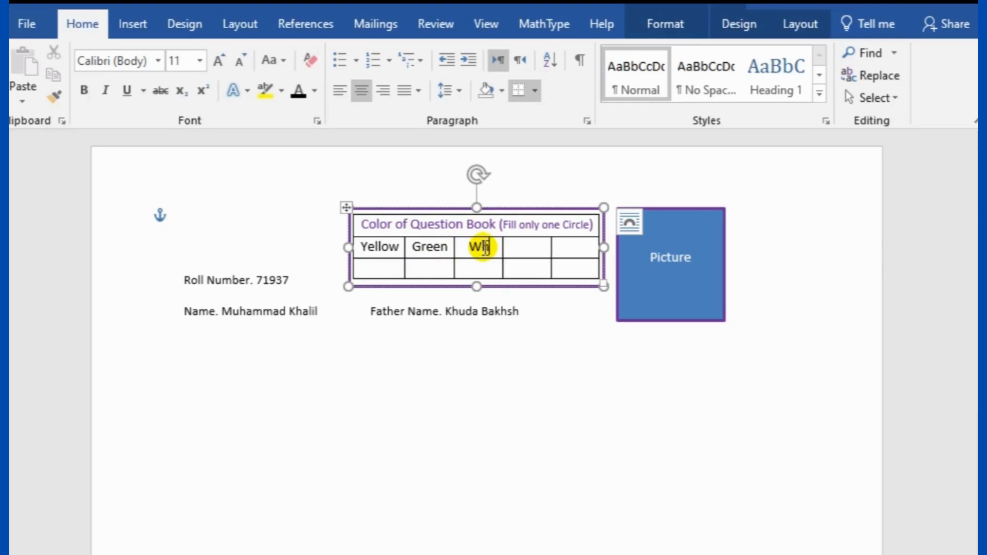
{"action": "type", "text": "ite"}
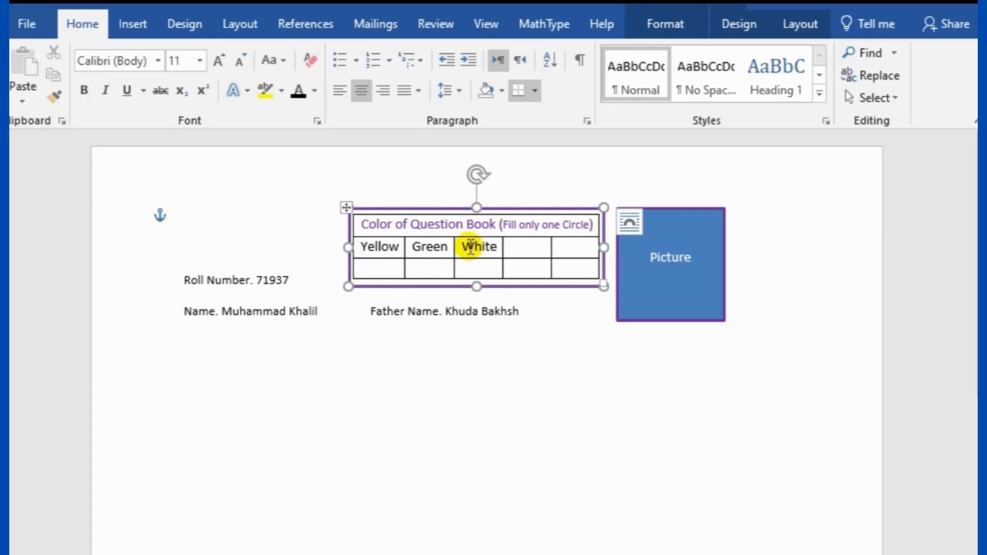
{"action": "left_click", "coordinate": [532, 249]}
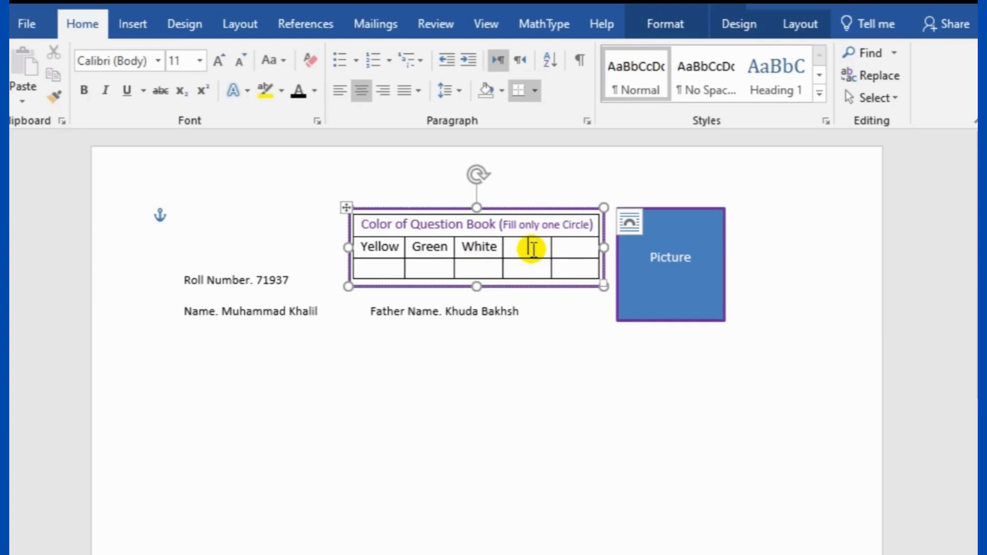
{"action": "type", "text": "Bl"}
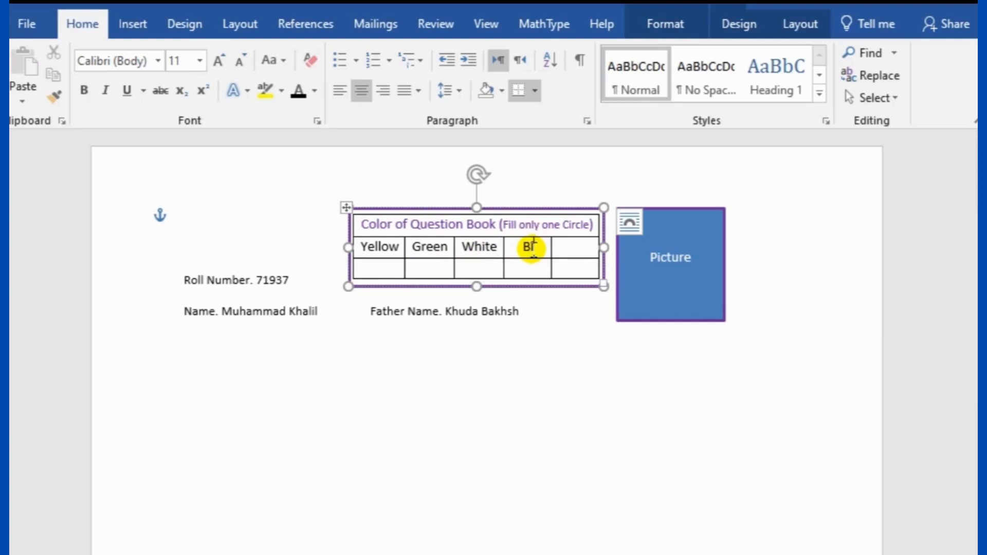
{"action": "type", "text": "ue"}
{"action": "left_click", "coordinate": [566, 251]}
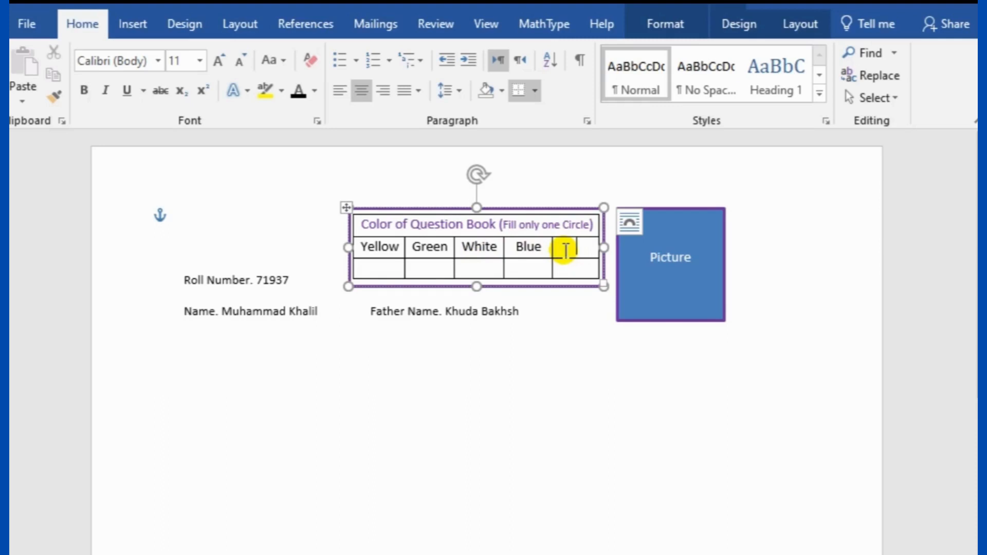
{"action": "type", "text": "Pink"}
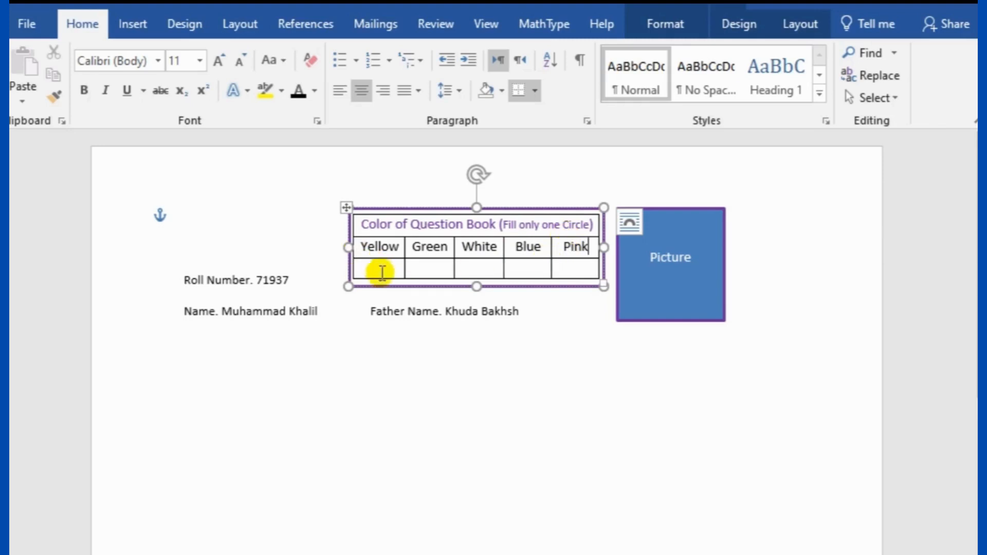
{"action": "left_click", "coordinate": [381, 267]}
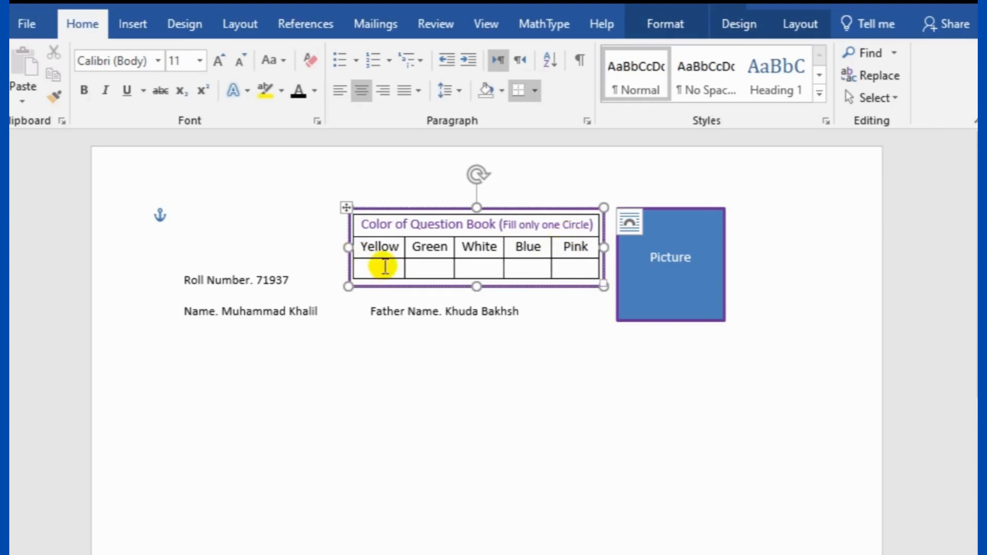
Draw a small oval in the empty cell below Yellow, sized to fit the cell
{"action": "left_click", "coordinate": [137, 23]}
{"action": "left_click", "coordinate": [131, 99]}
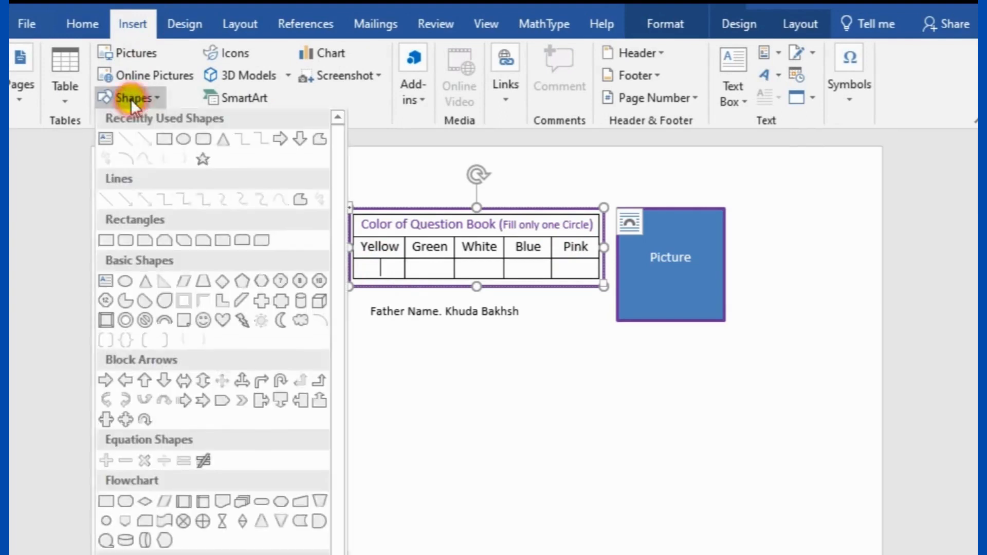
{"action": "left_click", "coordinate": [183, 141]}
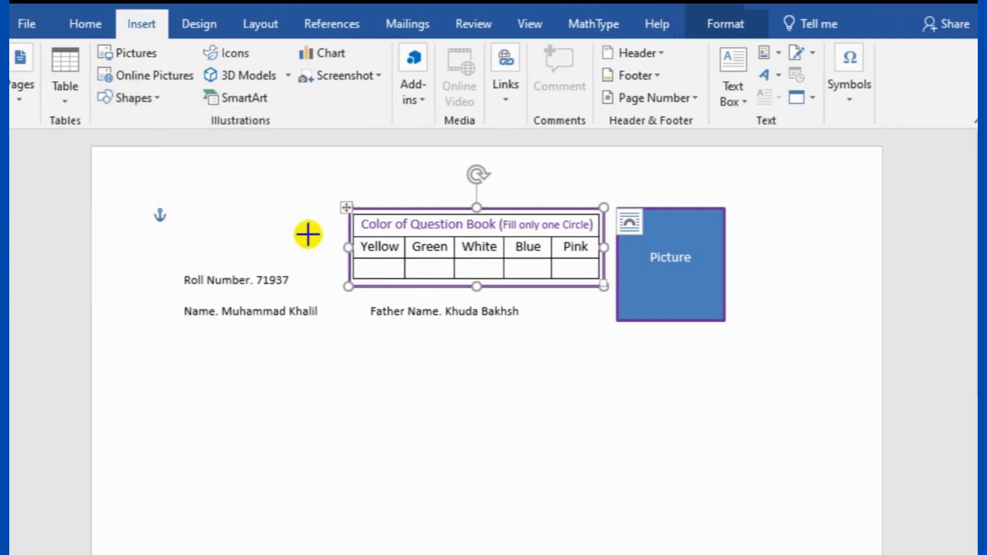
{"action": "left_click_drag", "start_coordinate": [367, 263], "coordinate": [386, 278]}
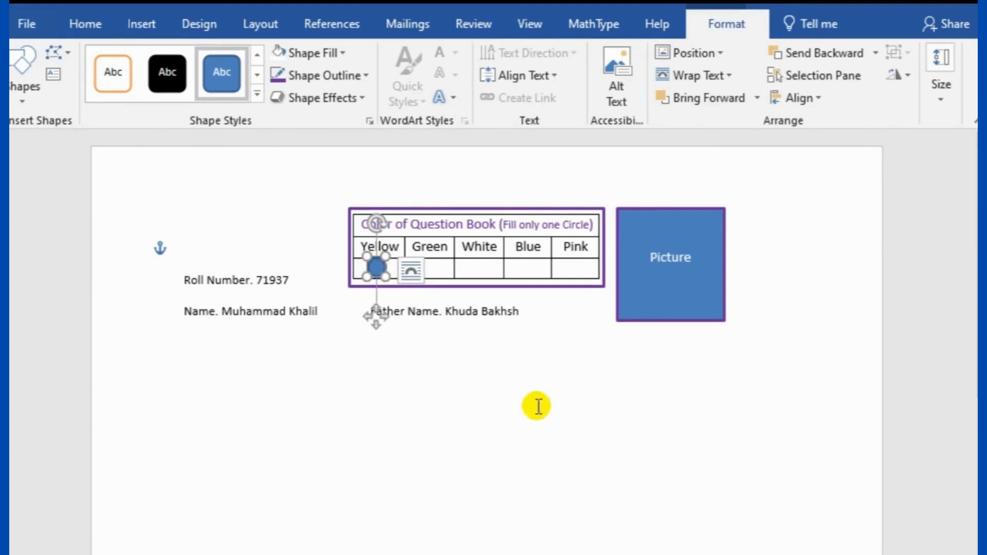
{"action": "left_click", "coordinate": [573, 425]}
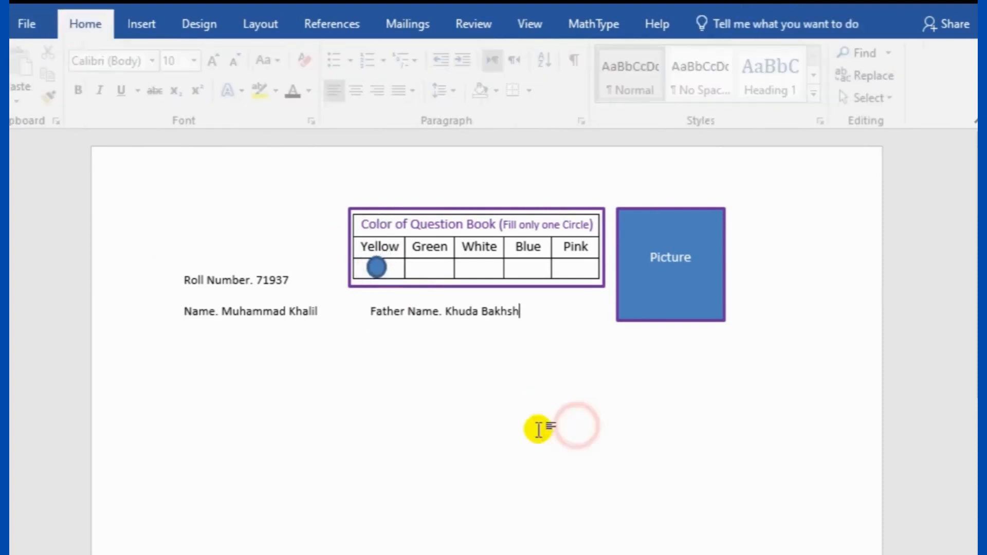
{"action": "left_click", "coordinate": [377, 268]}
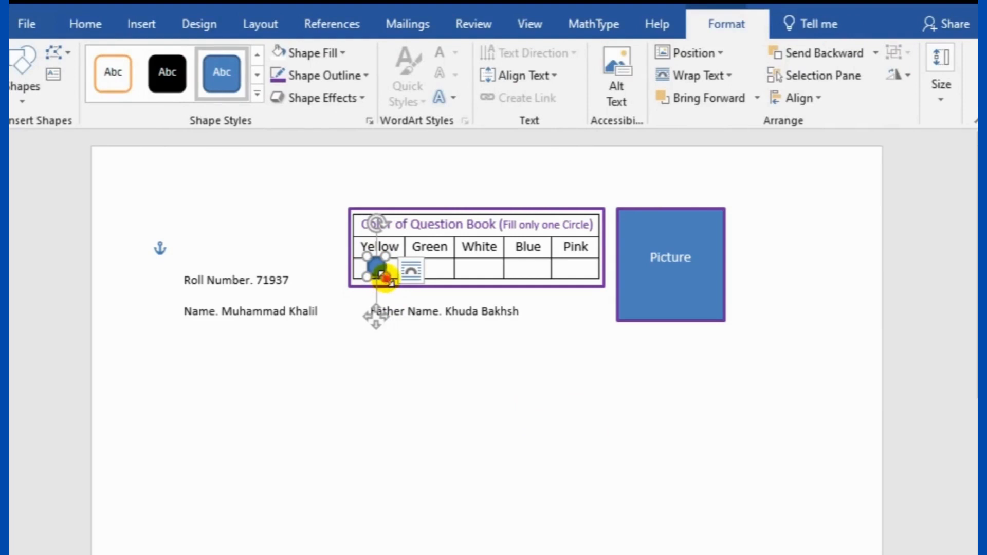
{"action": "left_click_drag", "start_coordinate": [384, 281], "coordinate": [377, 267]}
{"action": "left_click", "coordinate": [462, 418]}
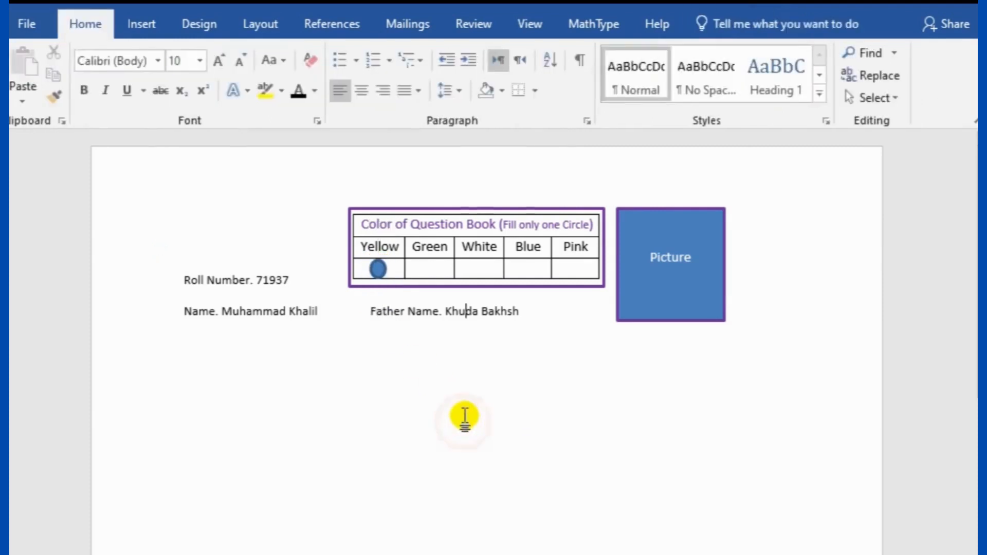
Give the oval a black outline and white fill
{"action": "left_click", "coordinate": [379, 269]}
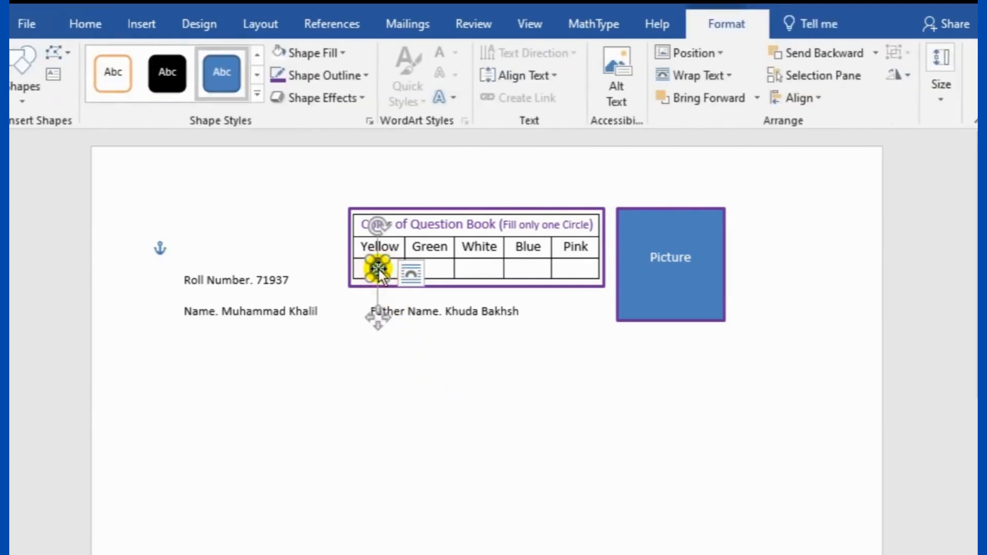
{"action": "right_click", "coordinate": [378, 269]}
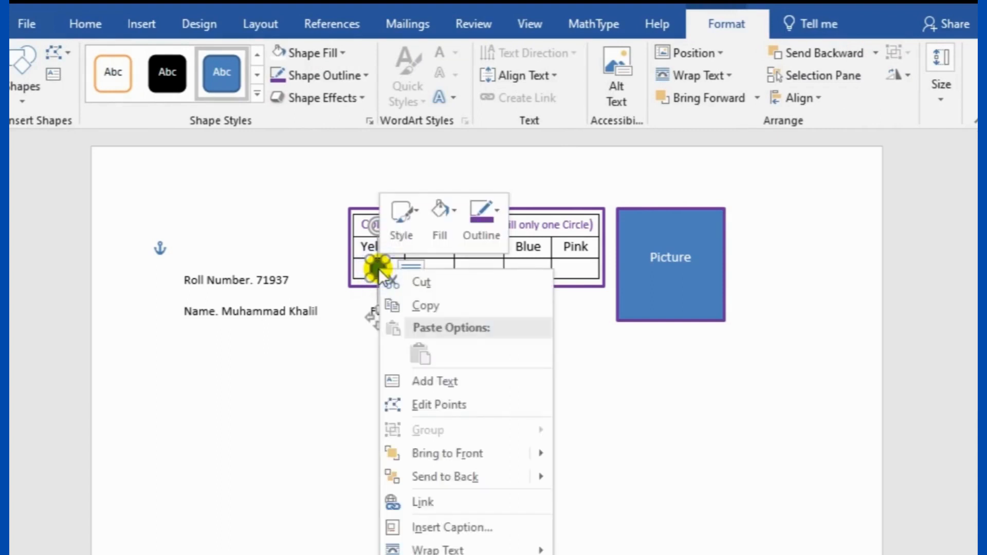
{"action": "left_click", "coordinate": [497, 214]}
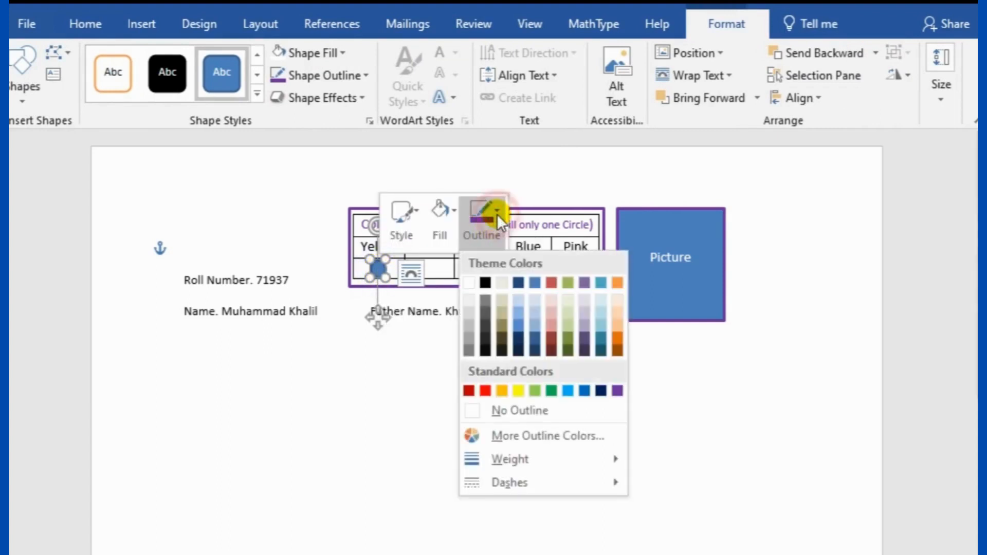
{"action": "left_click", "coordinate": [486, 282]}
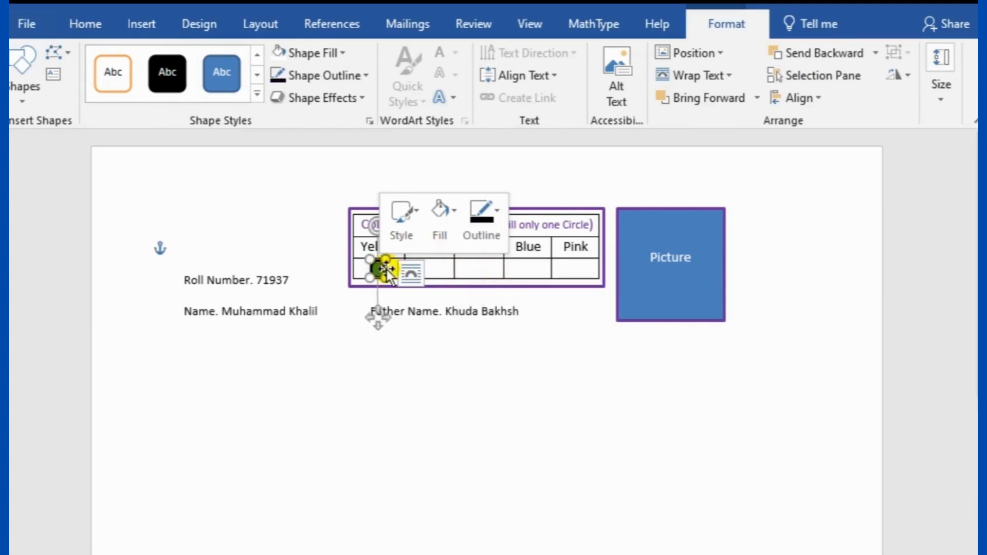
{"action": "left_click", "coordinate": [447, 211]}
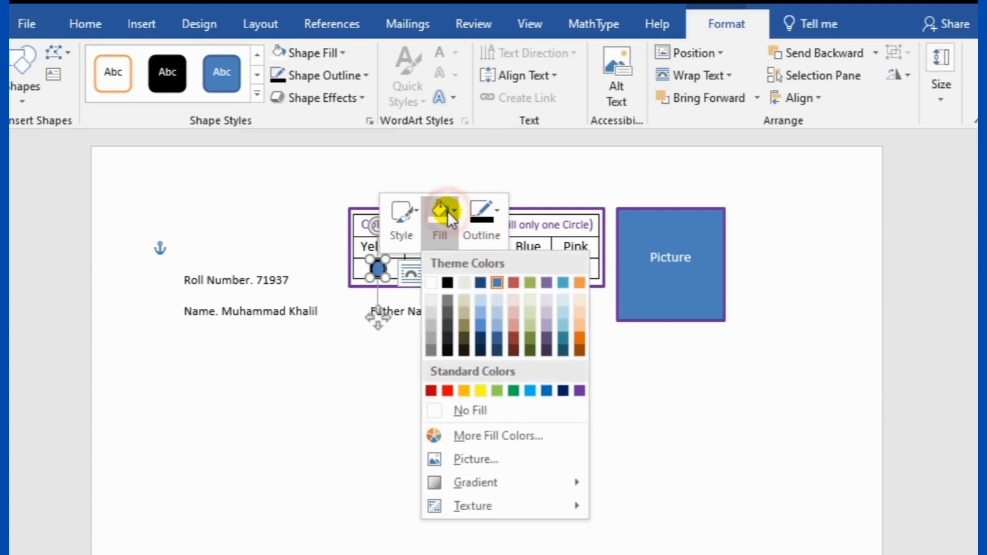
{"action": "left_click", "coordinate": [431, 282]}
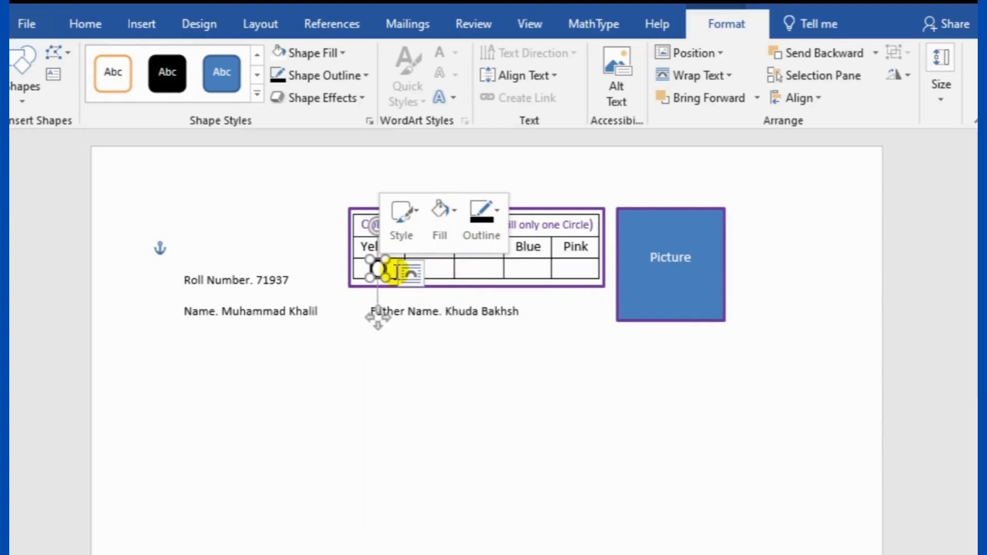
{"action": "left_click", "coordinate": [375, 267]}
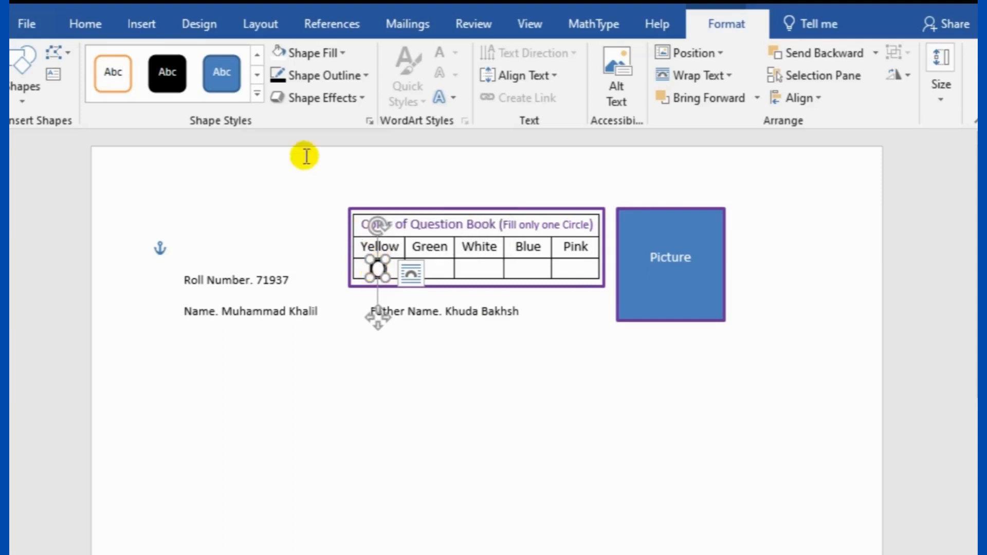
Apply a black-outline preset shape style to the oval
{"action": "left_click", "coordinate": [256, 94]}
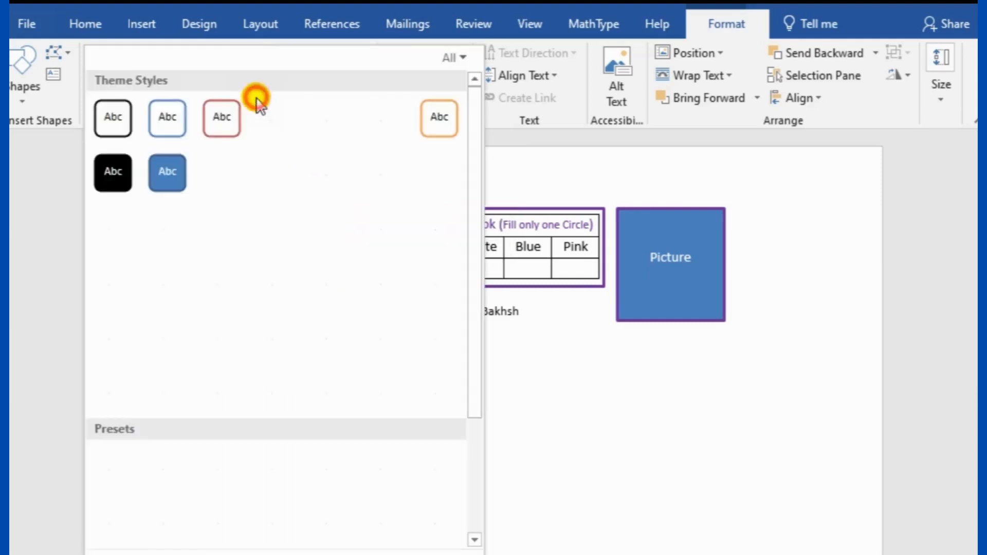
{"action": "scroll", "coordinate": [217, 307], "scroll_direction": "down", "scroll_amount": 3}
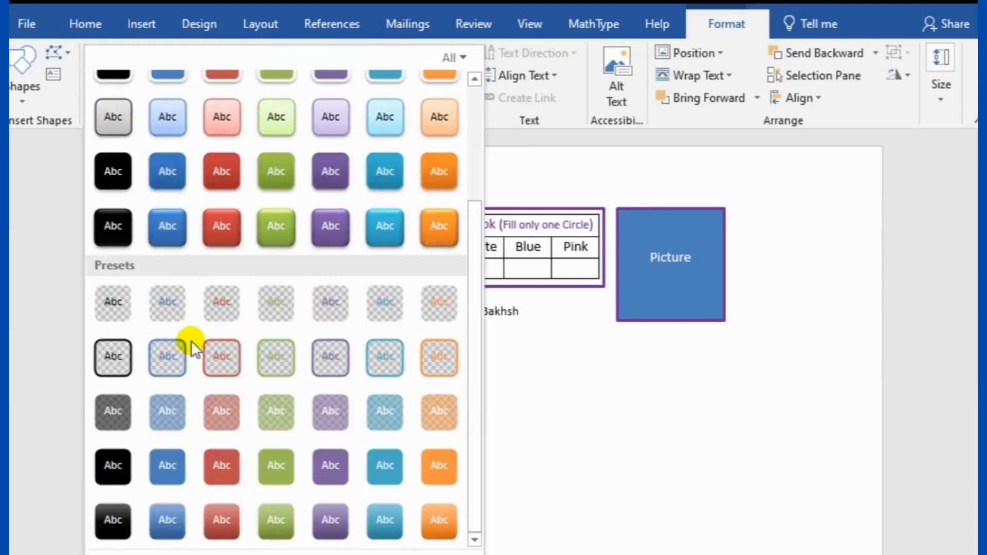
{"action": "left_click", "coordinate": [115, 353]}
{"action": "left_click", "coordinate": [607, 392]}
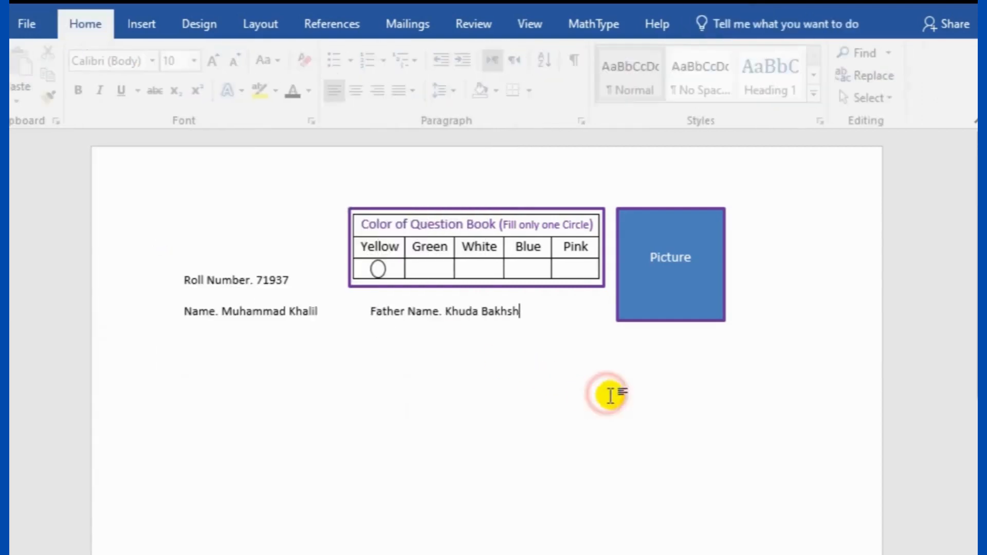
{"action": "left_click", "coordinate": [375, 270]}
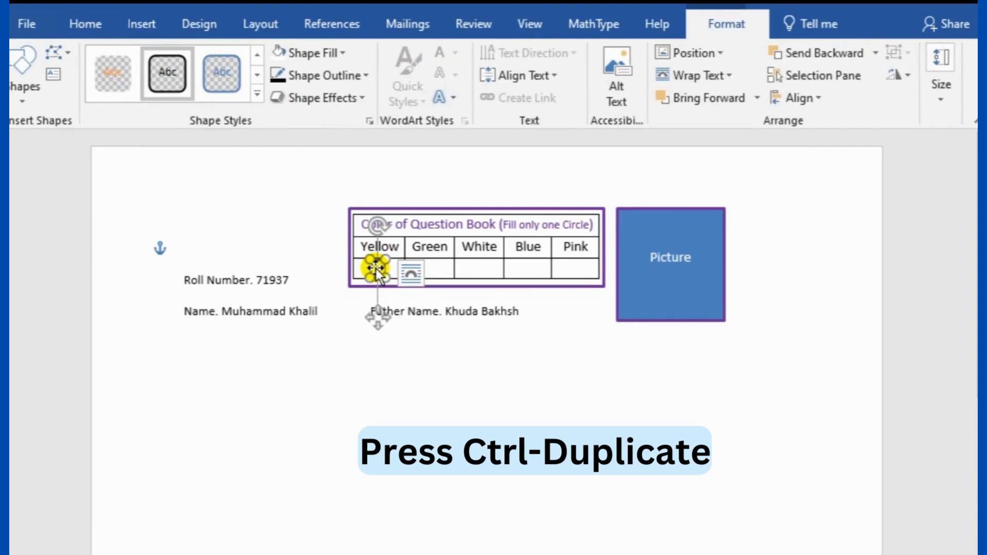
Ctrl-drag copies of the Yellow-cell bubble into the remaining four colour cells through Pink
{"action": "left_click_drag", "start_coordinate": [375, 269], "coordinate": [479, 268]}
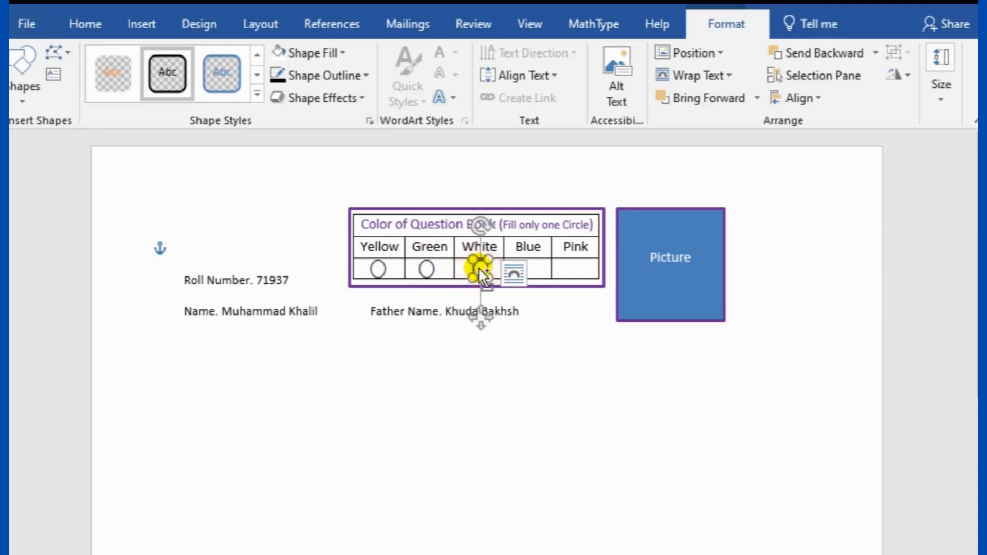
{"action": "left_click_drag", "start_coordinate": [480, 268], "coordinate": [526, 268]}
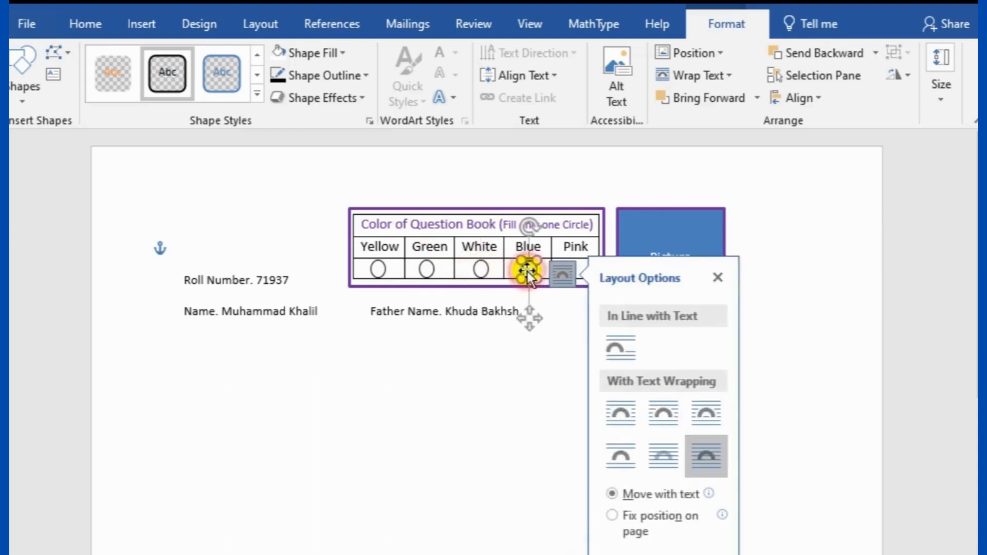
{"action": "left_click_drag", "start_coordinate": [527, 268], "coordinate": [571, 268]}
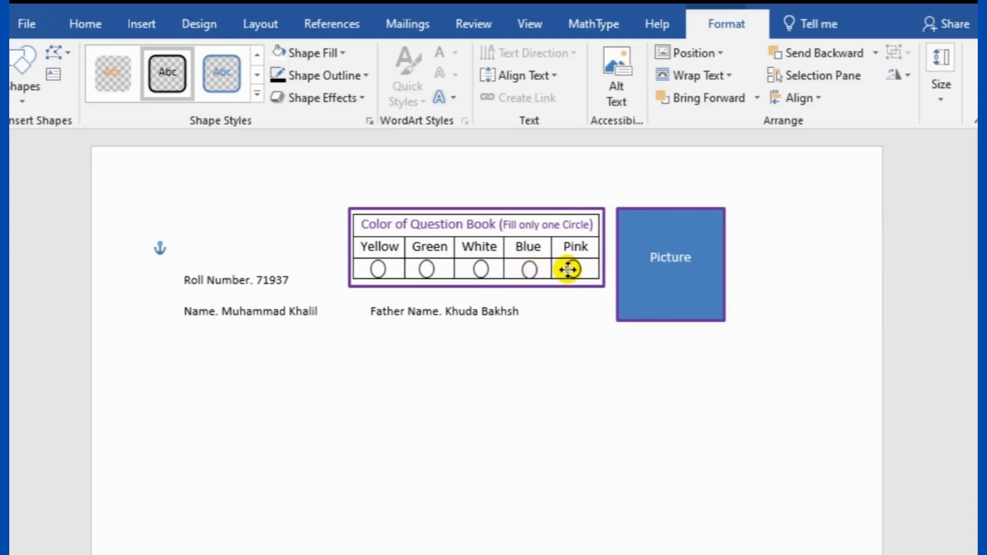
{"action": "left_click_drag", "start_coordinate": [569, 269], "coordinate": [573, 269]}
{"action": "left_click", "coordinate": [606, 436]}
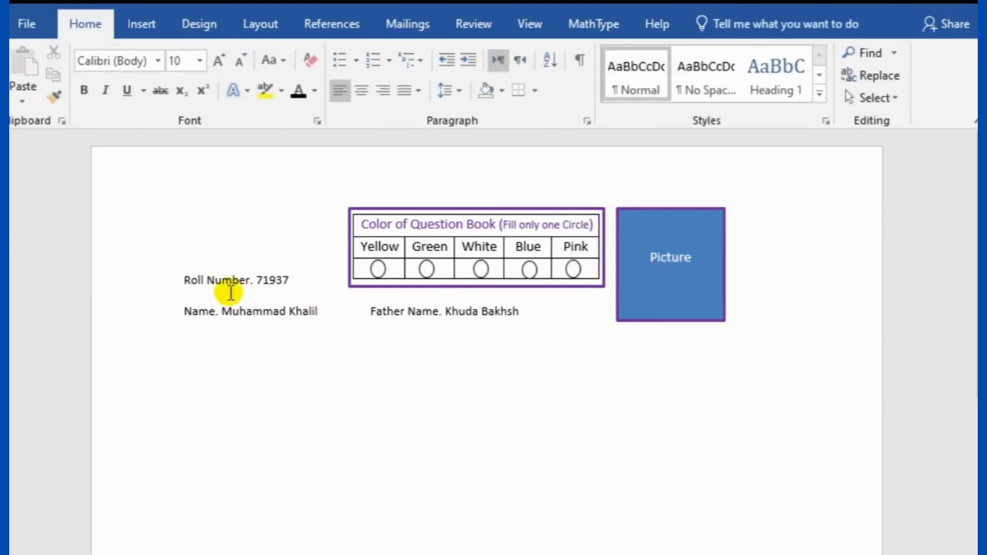
{"action": "left_click_drag", "start_coordinate": [181, 280], "coordinate": [254, 282]}
Colour the Roll Number., Father Name. and Name. labels purple, leaving their details black
{"action": "left_click", "coordinate": [315, 92]}
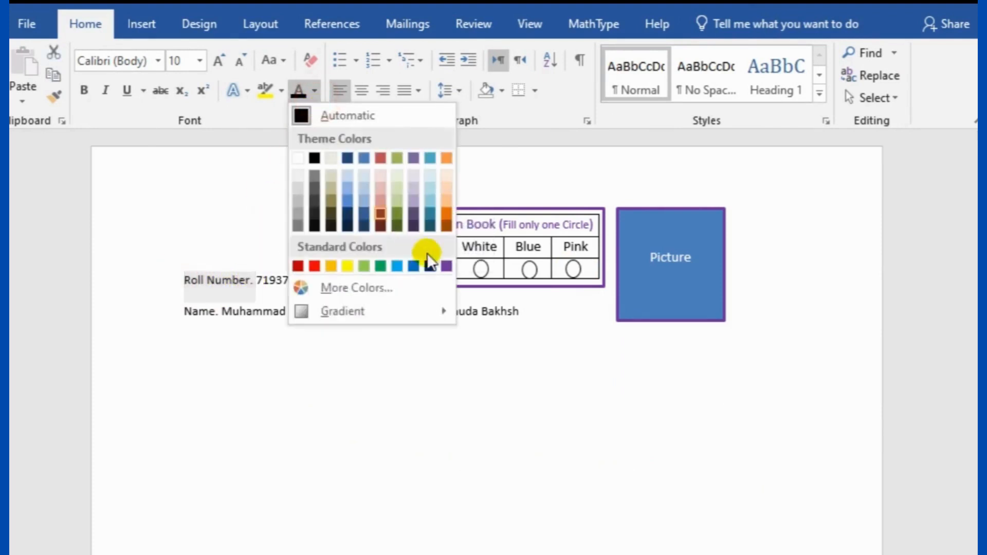
{"action": "left_click", "coordinate": [446, 266]}
{"action": "left_click", "coordinate": [375, 386]}
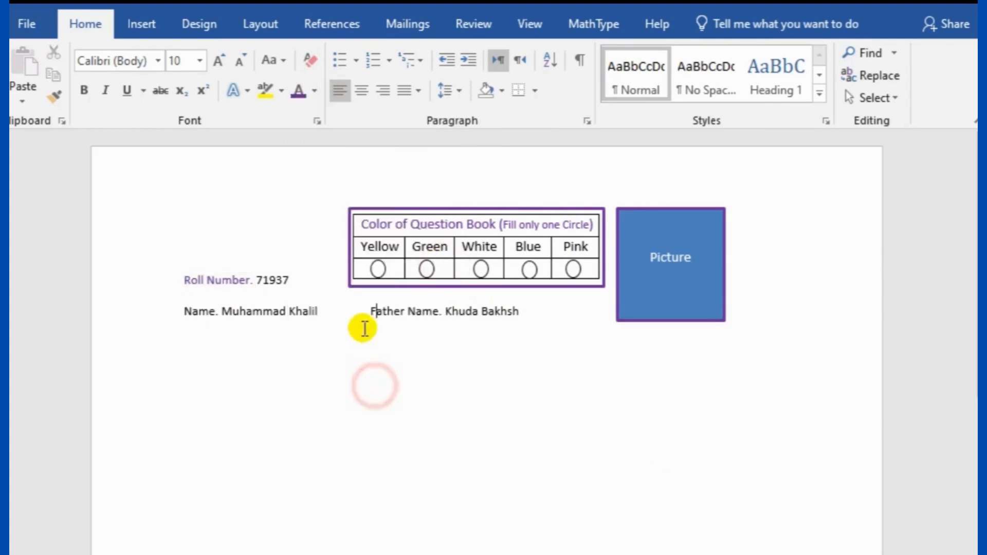
{"action": "left_click_drag", "start_coordinate": [370, 311], "coordinate": [448, 322]}
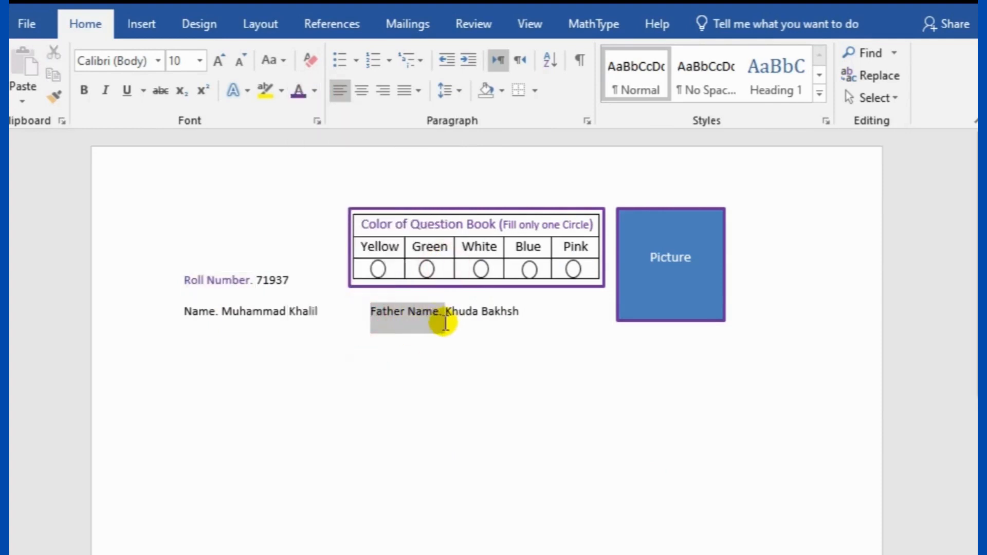
{"action": "left_click", "coordinate": [294, 94]}
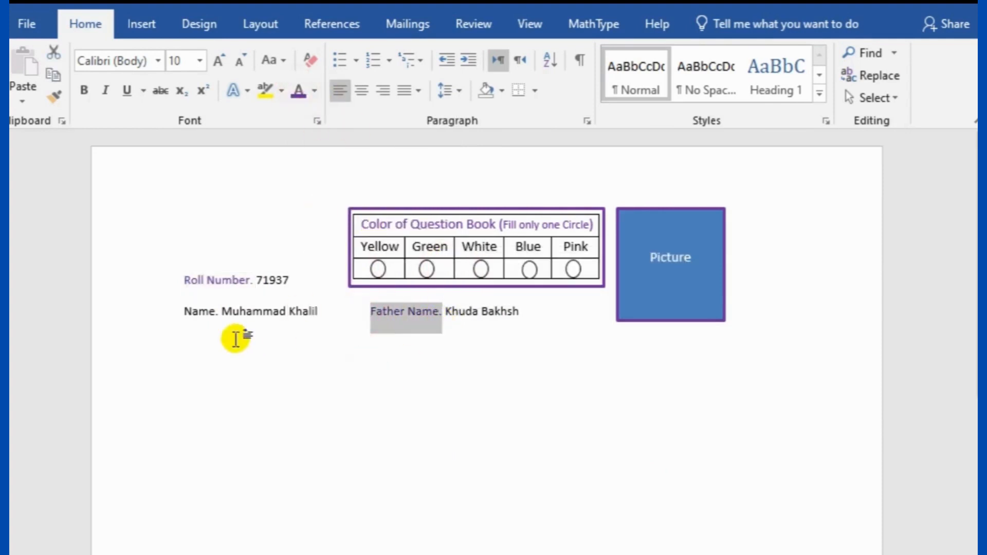
{"action": "left_click_drag", "start_coordinate": [185, 313], "coordinate": [218, 315]}
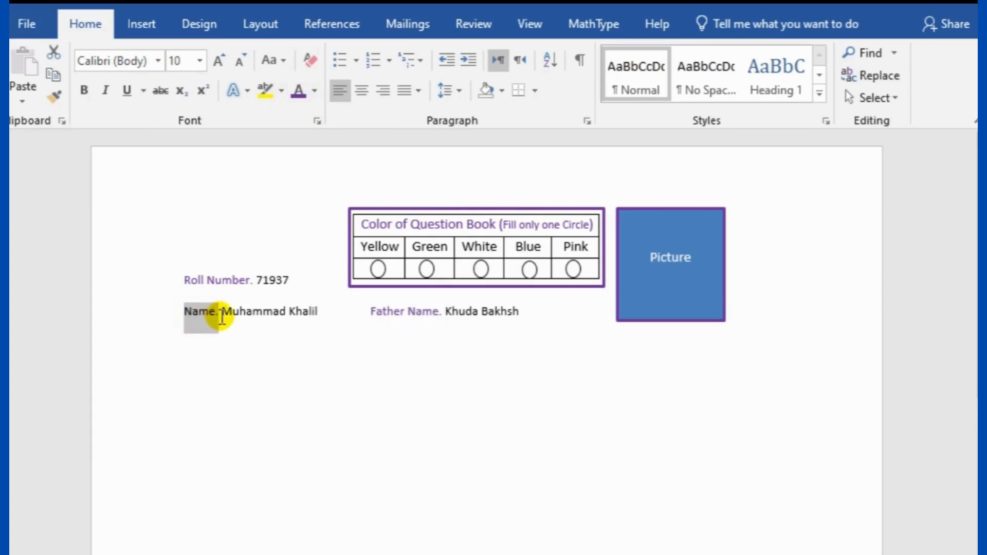
{"action": "left_click", "coordinate": [295, 93]}
{"action": "left_click", "coordinate": [422, 467]}
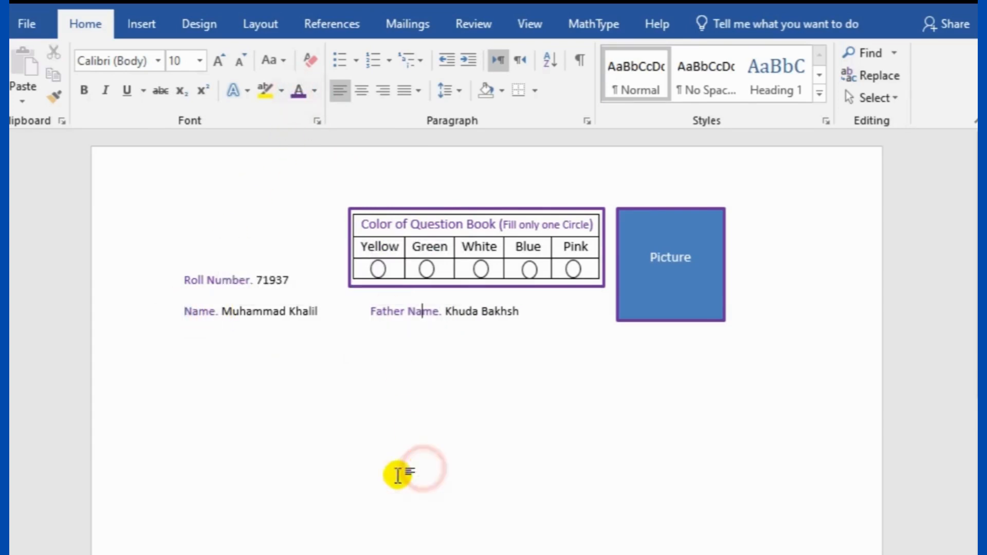
Change the outline of the Color of Question Book box from purple to white
{"action": "right_click", "coordinate": [467, 212]}
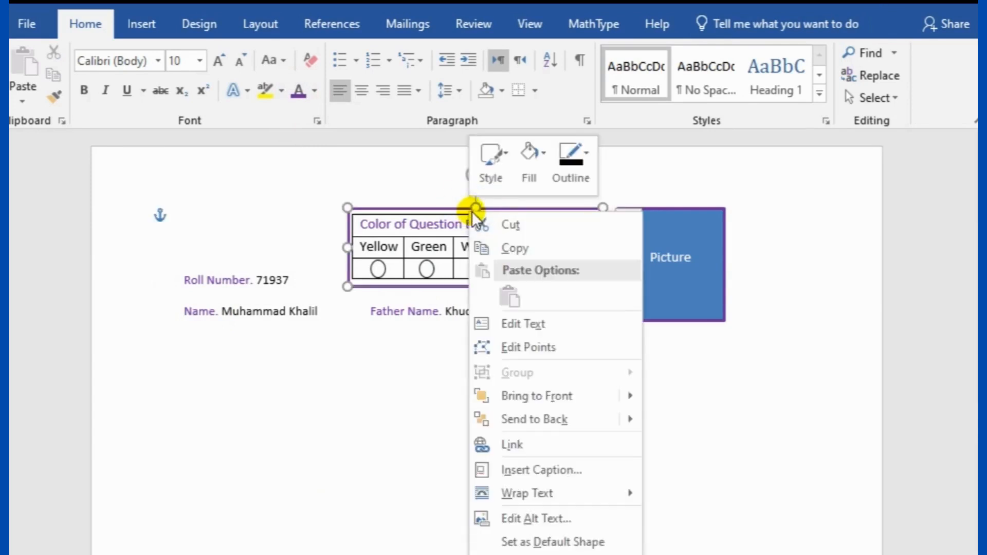
{"action": "left_click", "coordinate": [585, 142]}
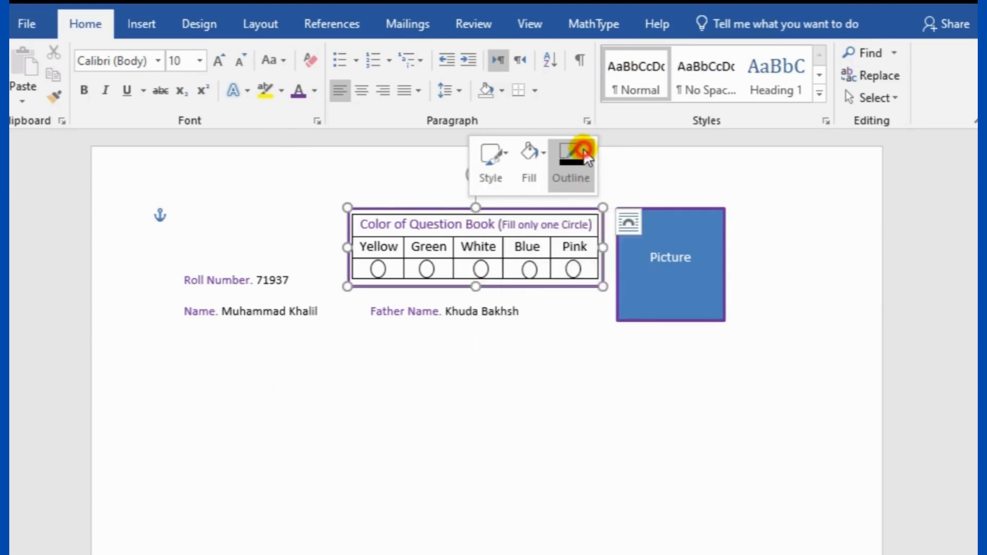
{"action": "left_click", "coordinate": [558, 228]}
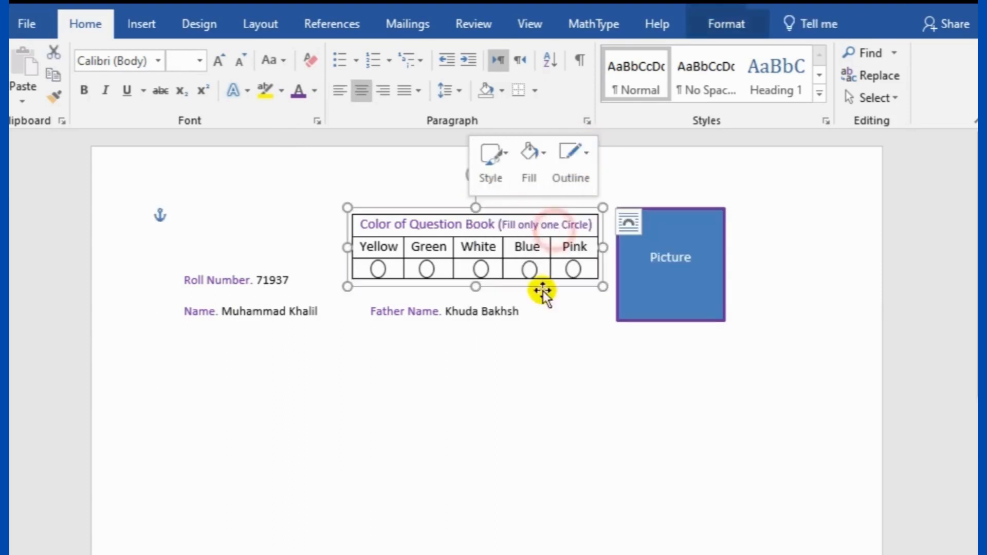
{"action": "left_click", "coordinate": [500, 384]}
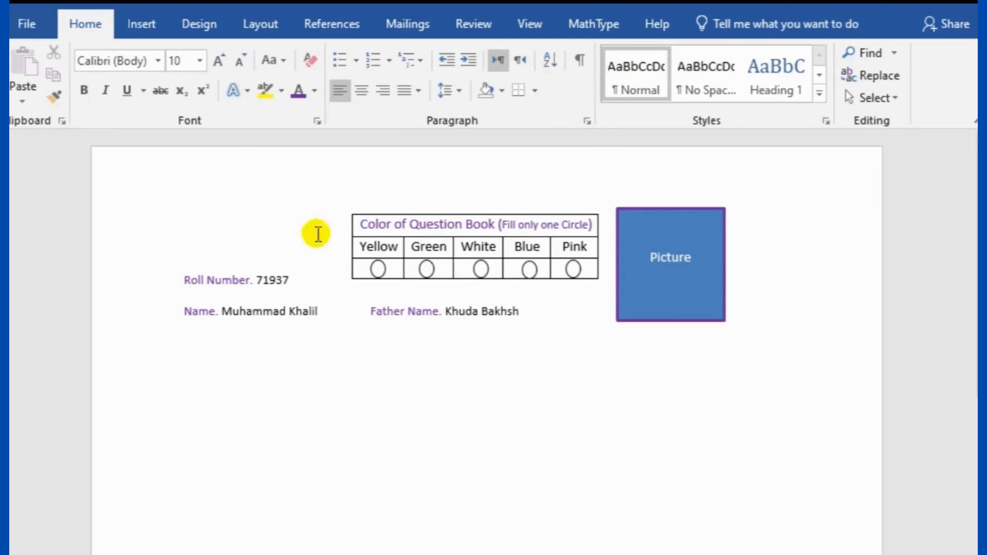
Draw a wide rectangle below the Name and Father Name line
{"action": "left_click", "coordinate": [141, 23]}
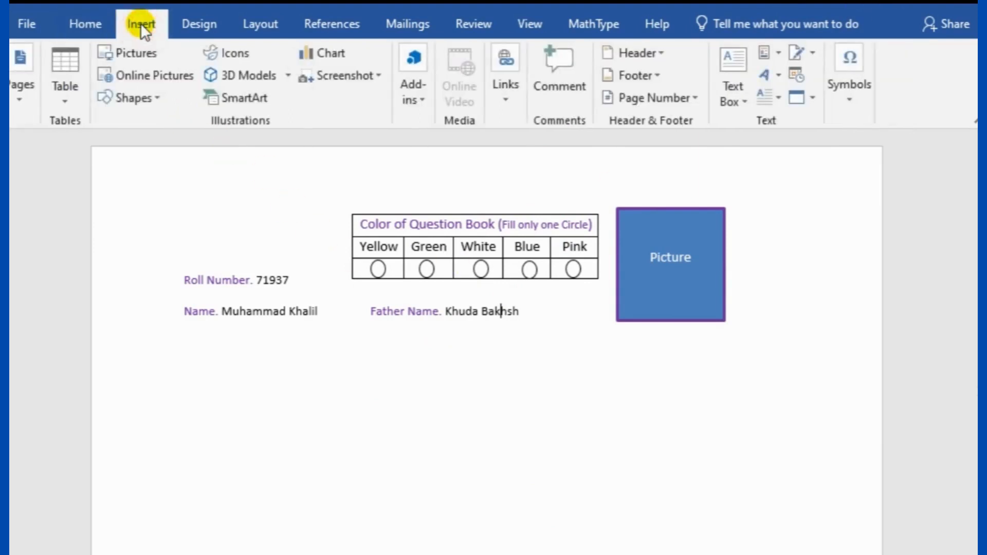
{"action": "left_click", "coordinate": [154, 99]}
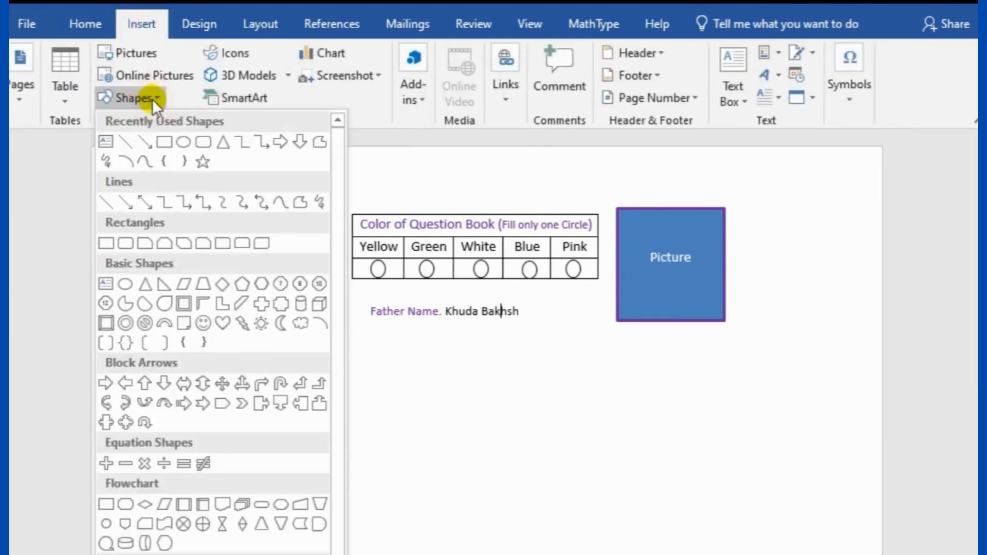
{"action": "left_click", "coordinate": [155, 136]}
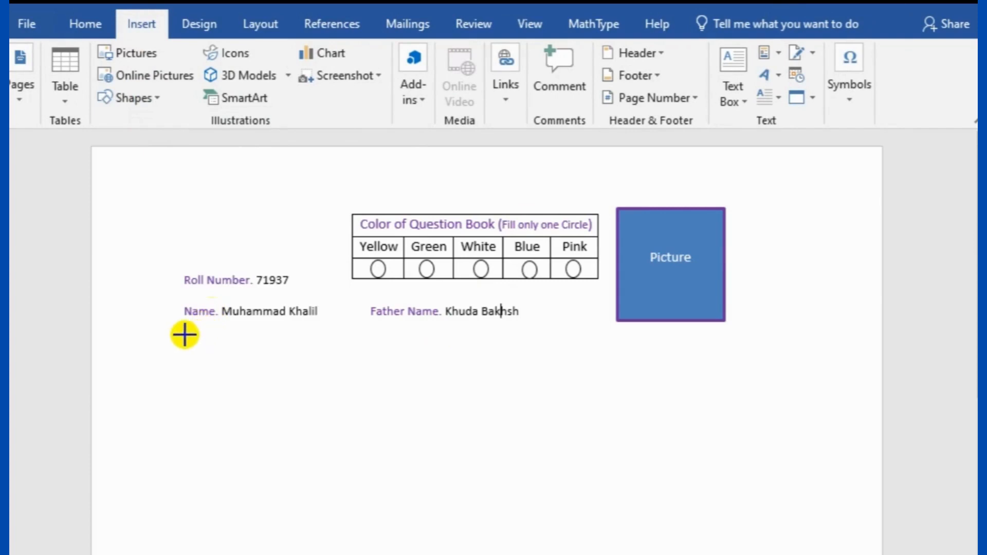
{"action": "mouse_move", "coordinate": [184, 333]}
{"action": "left_mouse_down"}
{"action": "mouse_move", "coordinate": [310, 403]}
{"action": "mouse_move", "coordinate": [517, 418]}
{"action": "mouse_move", "coordinate": [562, 401]}
{"action": "mouse_move", "coordinate": [517, 393]}
{"action": "left_mouse_up"}
Give the rectangle a purple outline and make it able to hold text
{"action": "right_click", "coordinate": [377, 346]}
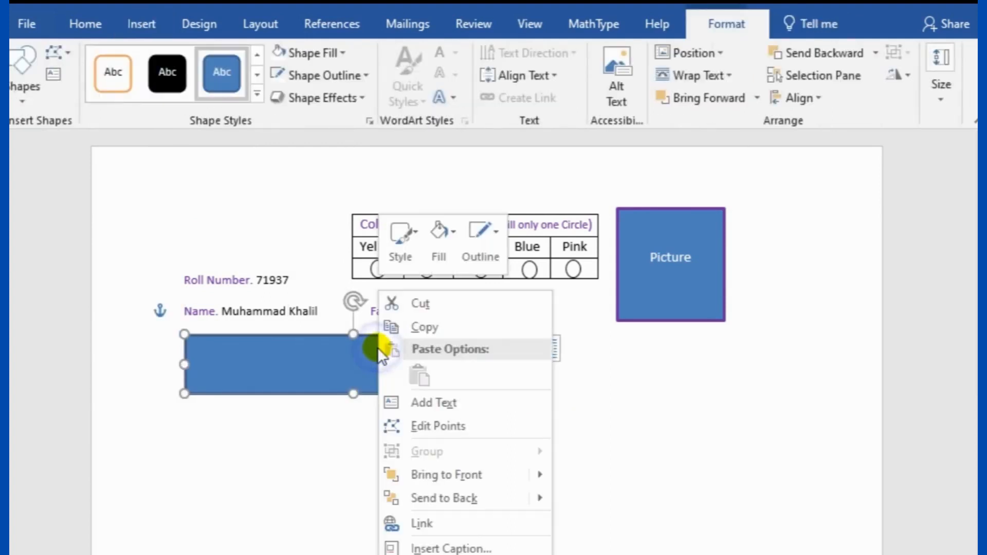
{"action": "left_click", "coordinate": [492, 230]}
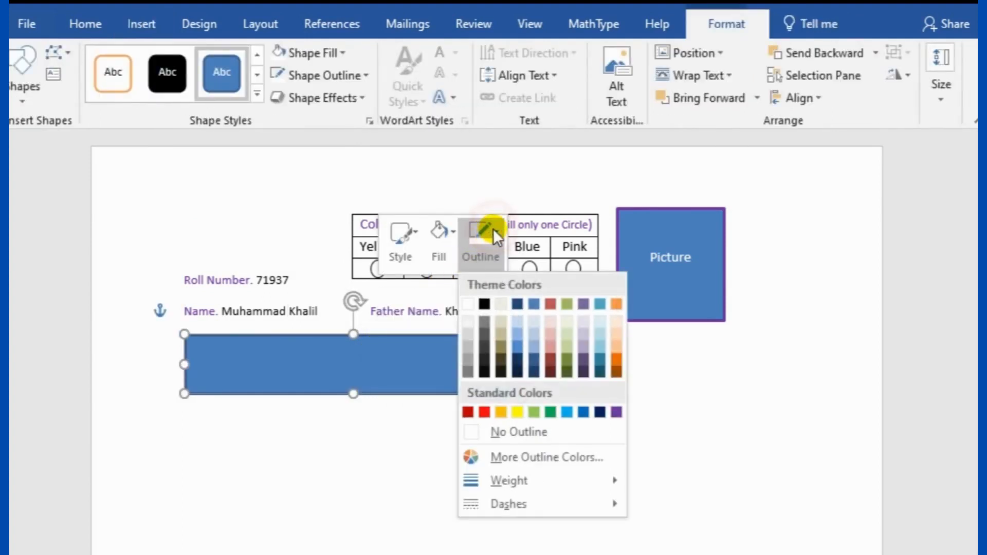
{"action": "left_click", "coordinate": [616, 411]}
{"action": "right_click", "coordinate": [424, 344]}
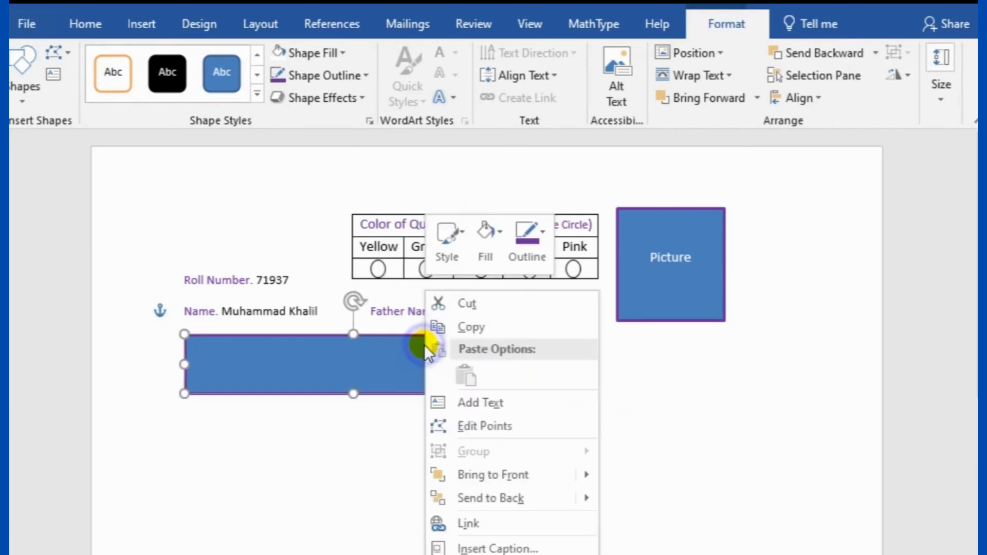
{"action": "left_click", "coordinate": [473, 403]}
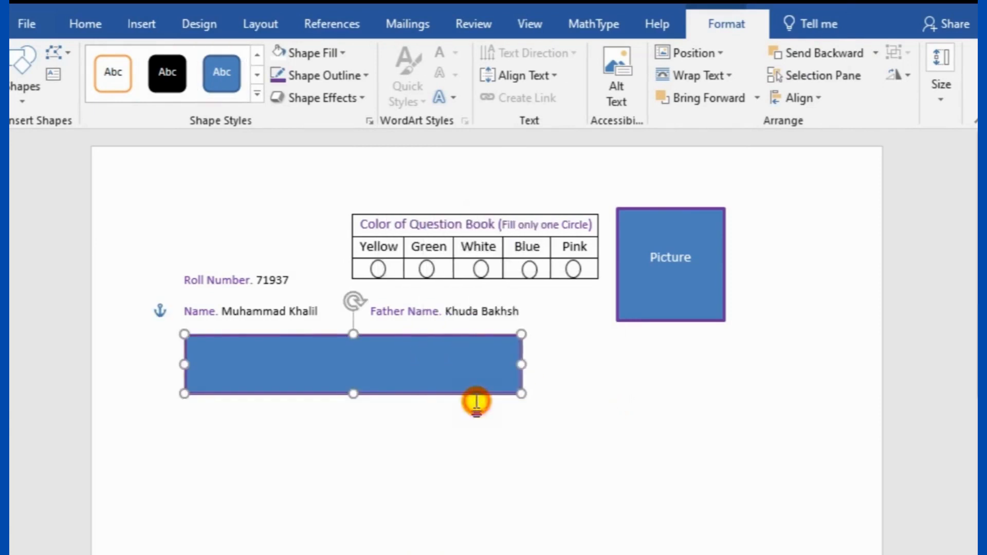
Fill the rectangle with white and put the cursor inside it
{"action": "right_click", "coordinate": [384, 335]}
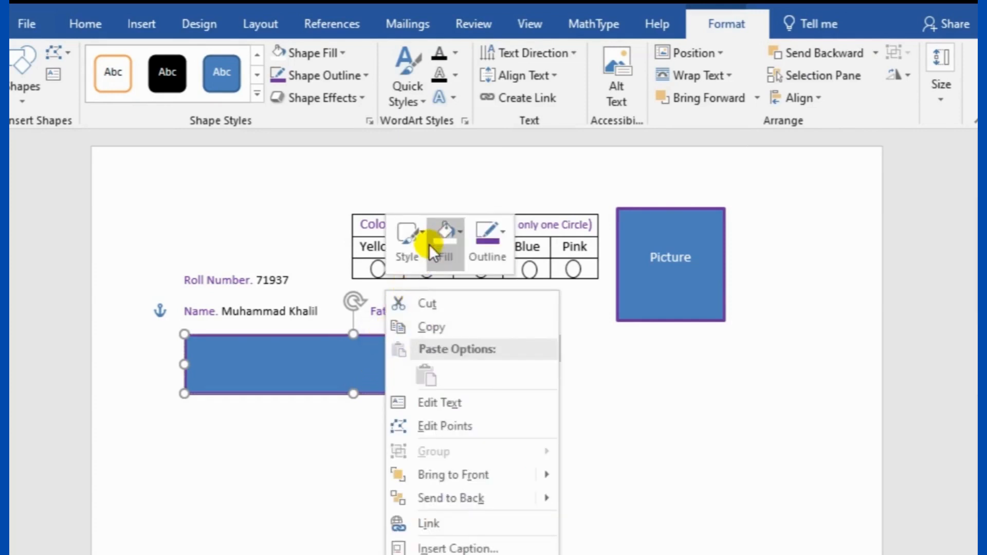
{"action": "left_click", "coordinate": [451, 230]}
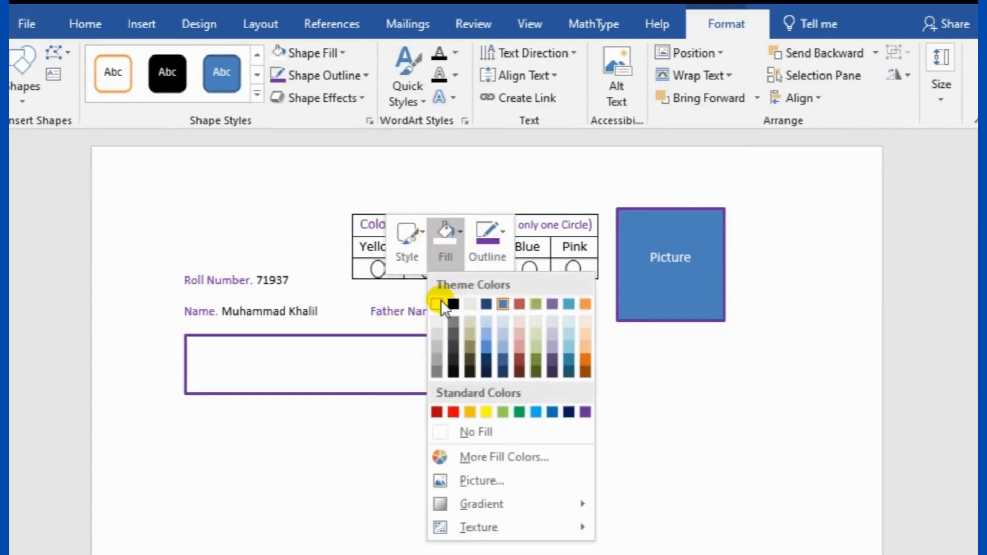
{"action": "left_click", "coordinate": [440, 301]}
{"action": "left_click", "coordinate": [355, 367]}
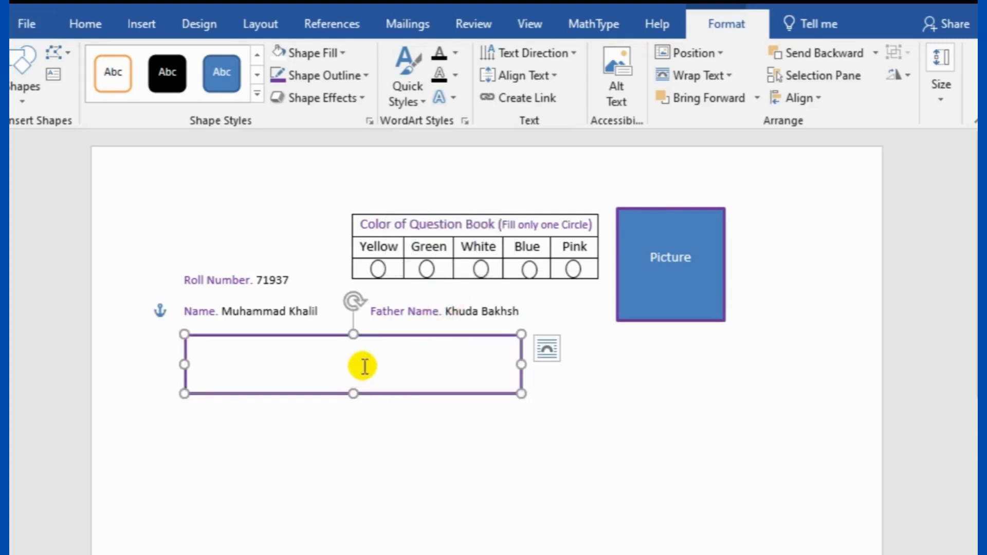
{"action": "left_click", "coordinate": [82, 22]}
Set the box's font to Code 128 with a black text colour
{"action": "left_click", "coordinate": [159, 61]}
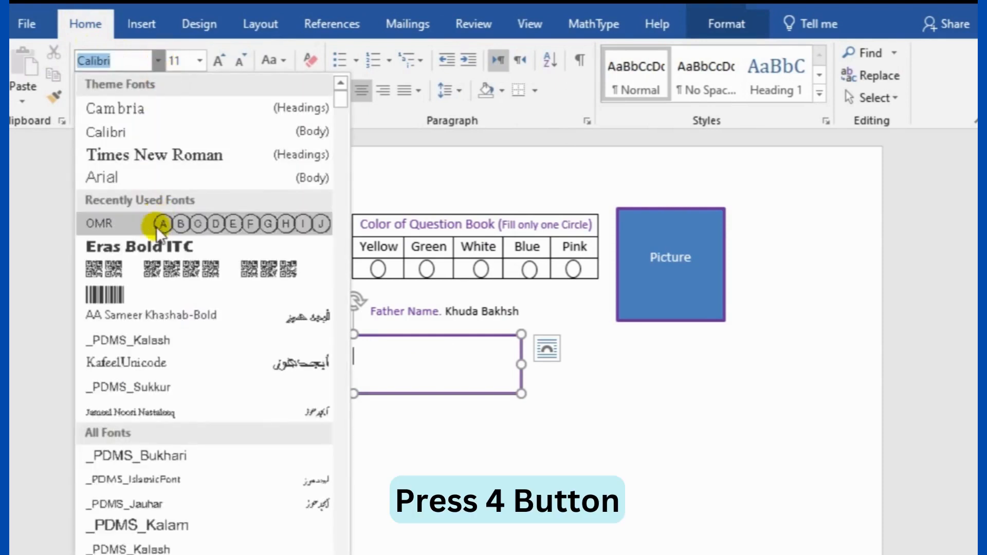
{"action": "left_click", "coordinate": [140, 291]}
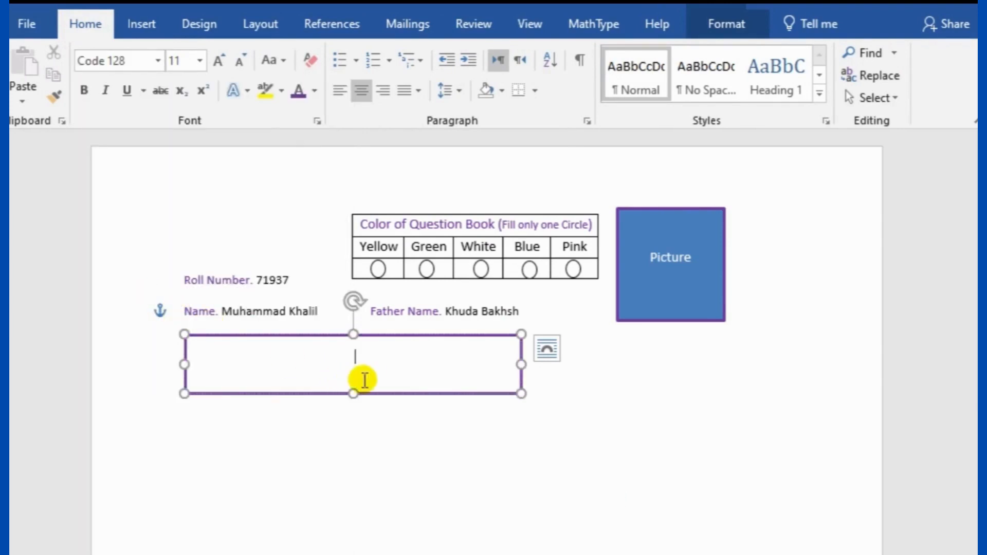
{"action": "double_click", "coordinate": [332, 358]}
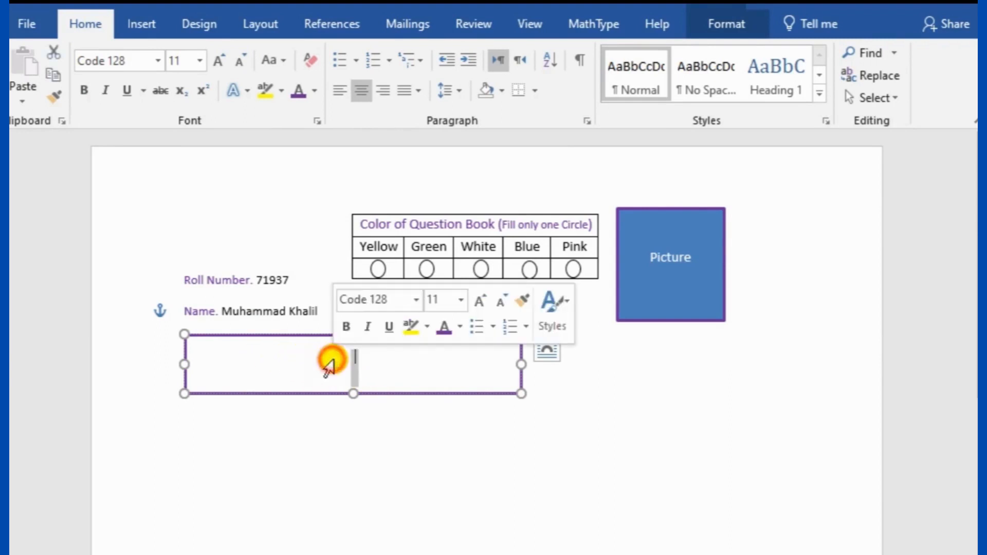
{"action": "left_click_drag", "start_coordinate": [351, 352], "coordinate": [405, 358]}
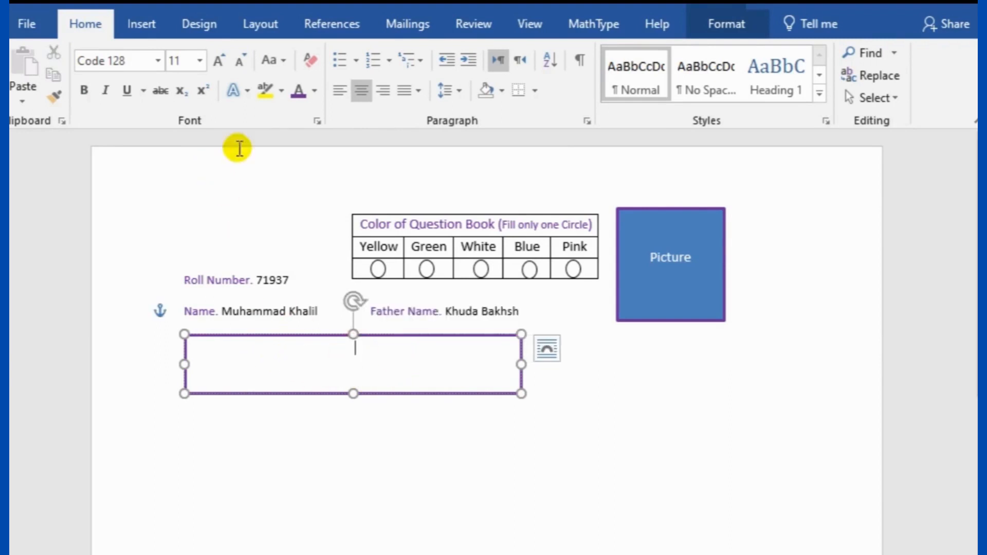
{"action": "left_click", "coordinate": [312, 94]}
{"action": "left_click", "coordinate": [315, 154]}
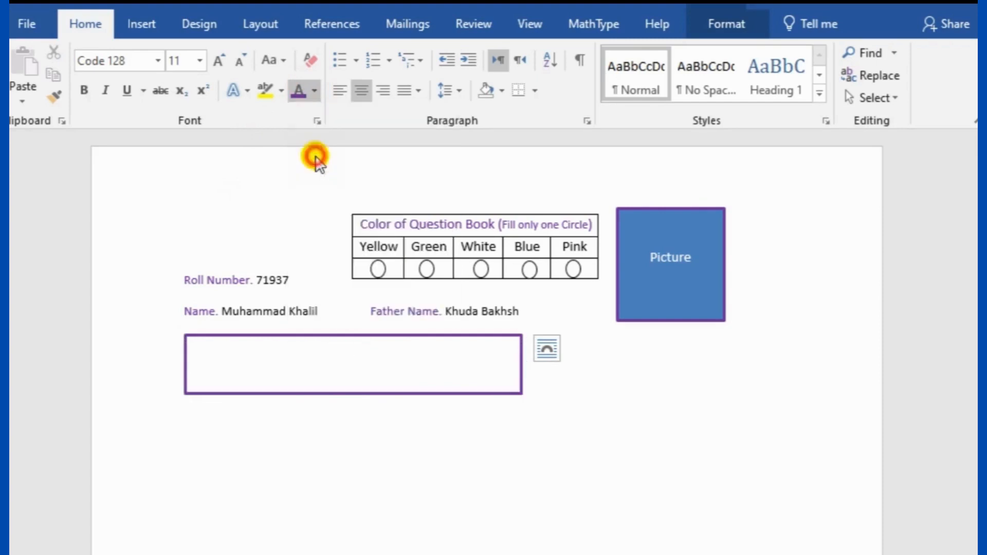
Type a long row of 1s as the barcode and select the line
{"action": "left_click", "coordinate": [367, 373]}
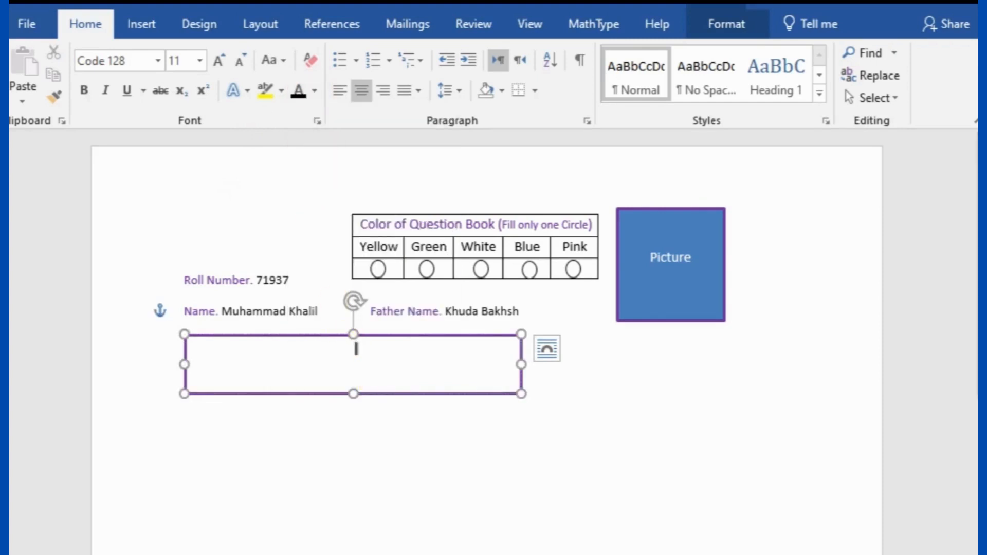
{"action": "type", "text": "1111111111111111111111111111"}
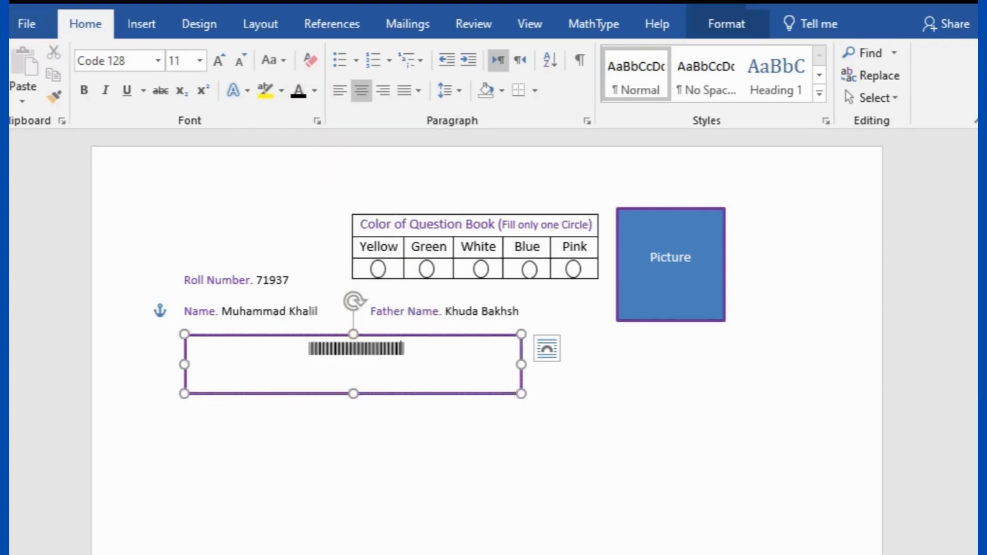
{"action": "type", "text": "111111"}
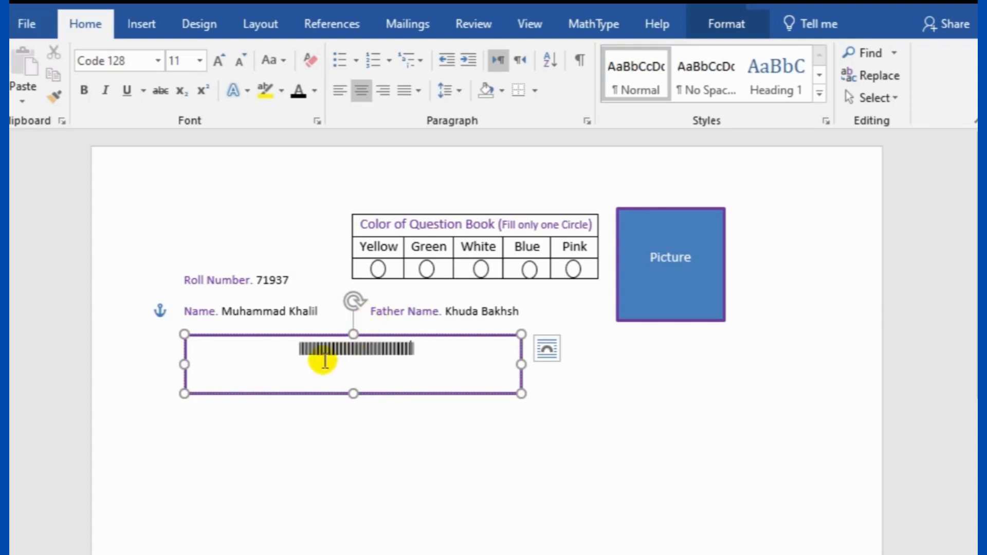
{"action": "type", "text": "111"}
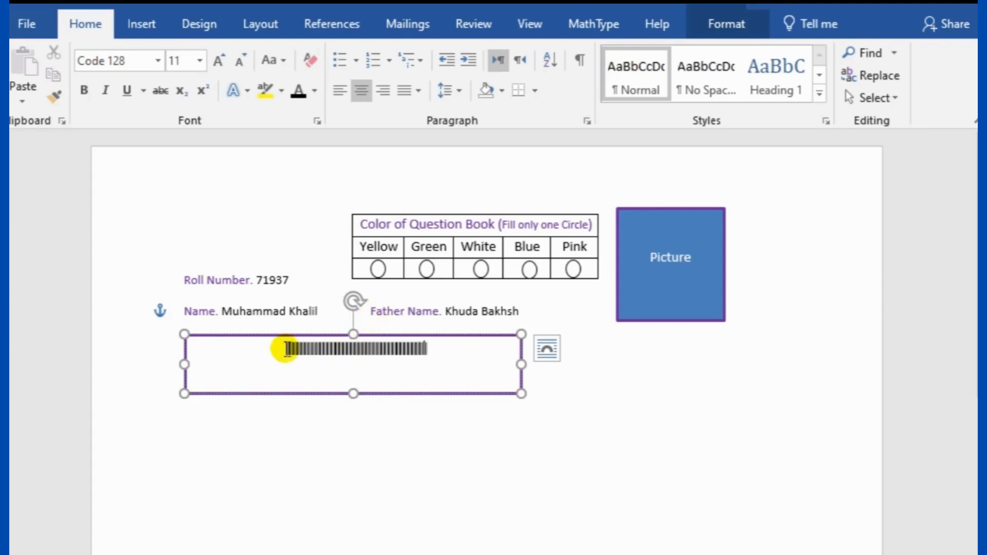
{"action": "left_click_drag", "start_coordinate": [286, 349], "coordinate": [441, 353]}
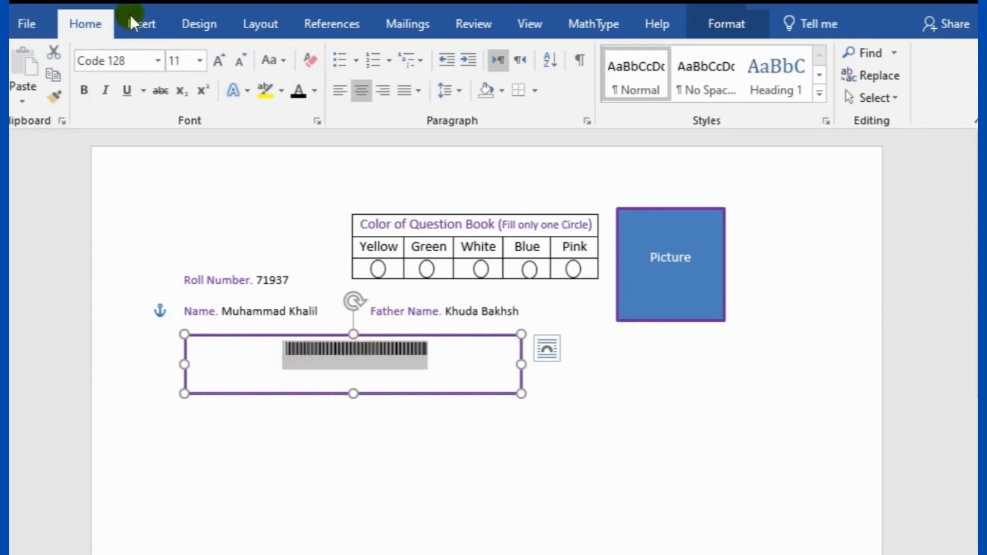
Enlarge the barcode font to 24 pt
{"action": "left_click", "coordinate": [219, 66]}
{"action": "left_click", "coordinate": [218, 66]}
{"action": "left_click", "coordinate": [219, 66]}
{"action": "left_click", "coordinate": [219, 66]}
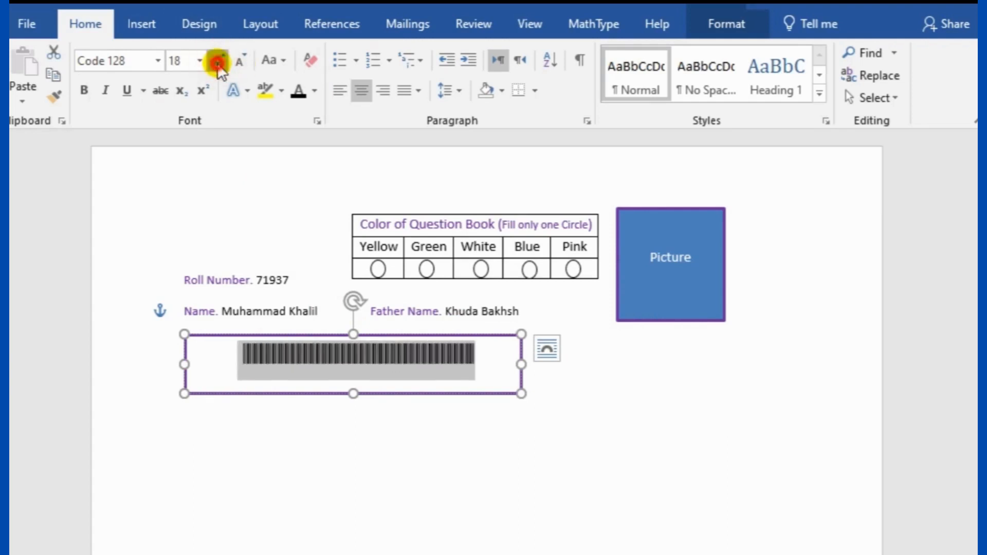
{"action": "left_click", "coordinate": [219, 66]}
{"action": "left_click", "coordinate": [218, 66]}
{"action": "left_click", "coordinate": [218, 66]}
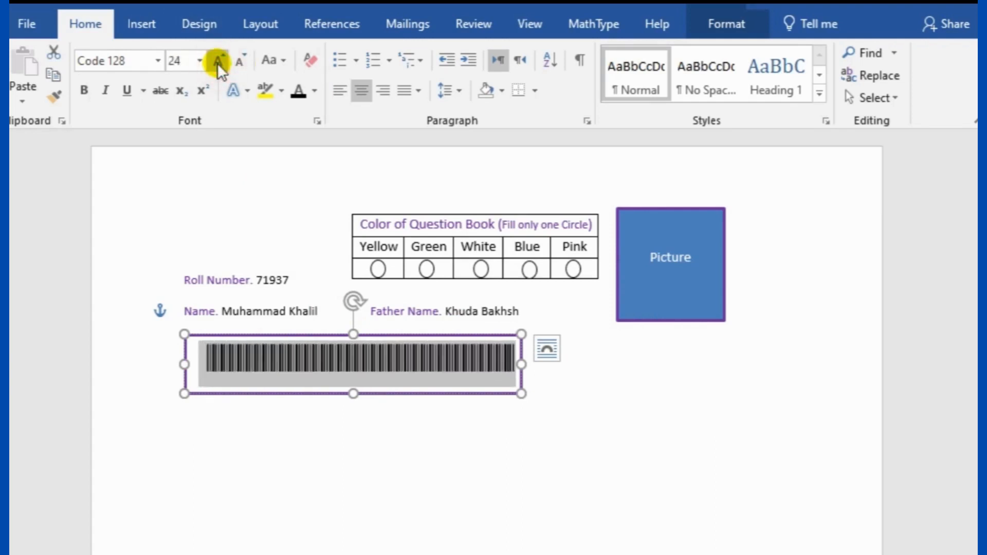
{"action": "left_click", "coordinate": [217, 62]}
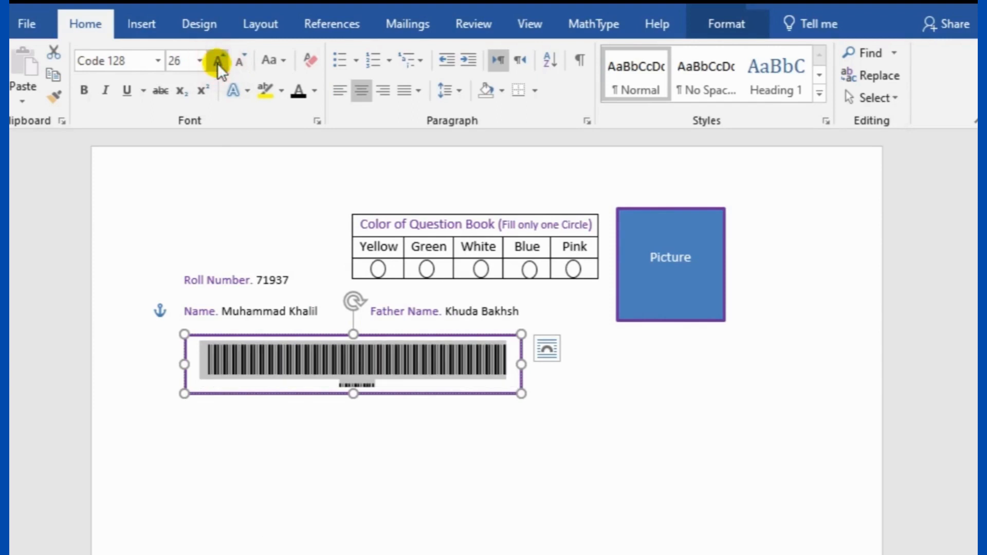
{"action": "left_click", "coordinate": [239, 64]}
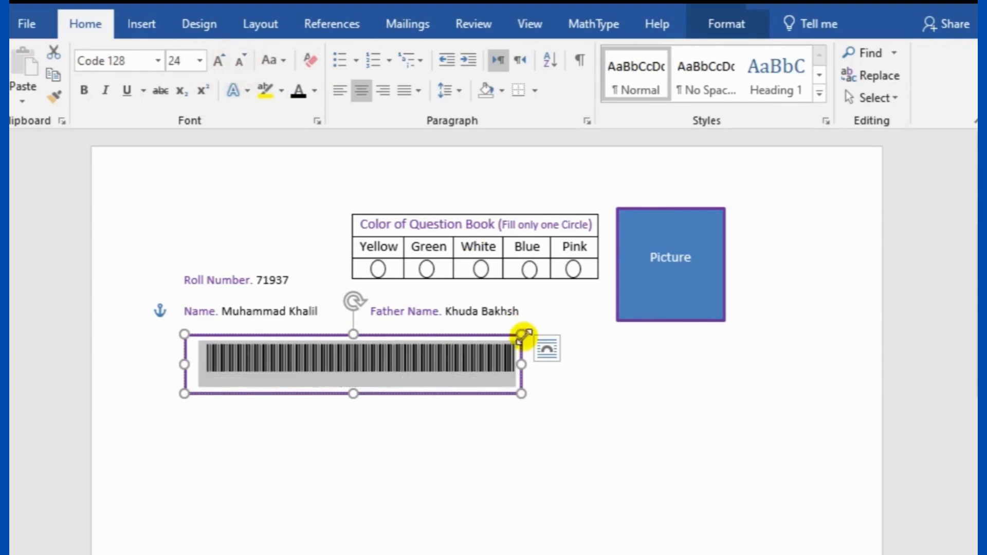
Resize and reposition the barcode box to fit, with the barcode left-aligned
{"action": "mouse_move", "coordinate": [522, 365]}
{"action": "left_mouse_down"}
{"action": "mouse_move", "coordinate": [532, 365]}
{"action": "mouse_move", "coordinate": [509, 363]}
{"action": "mouse_move", "coordinate": [518, 364]}
{"action": "left_mouse_up"}
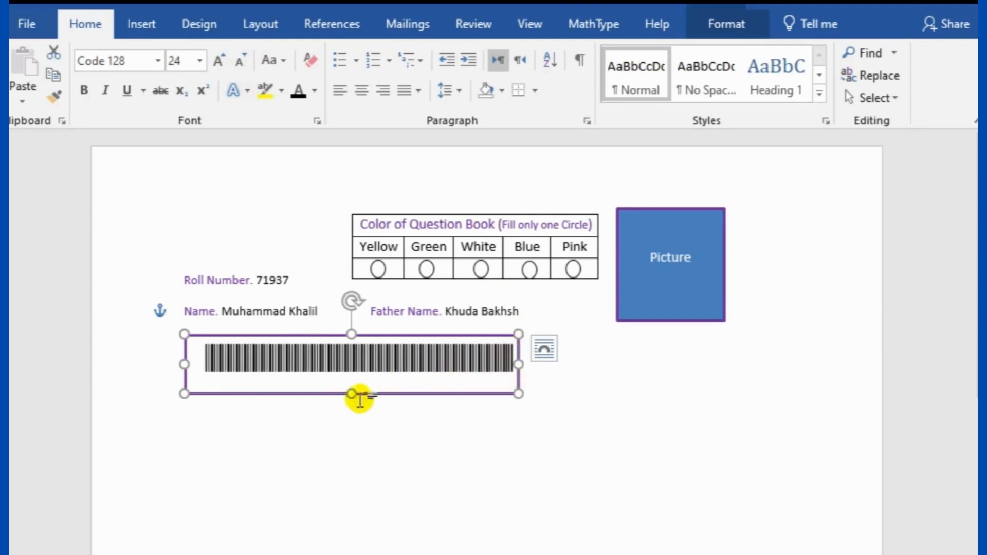
{"action": "left_click_drag", "start_coordinate": [358, 397], "coordinate": [348, 379]}
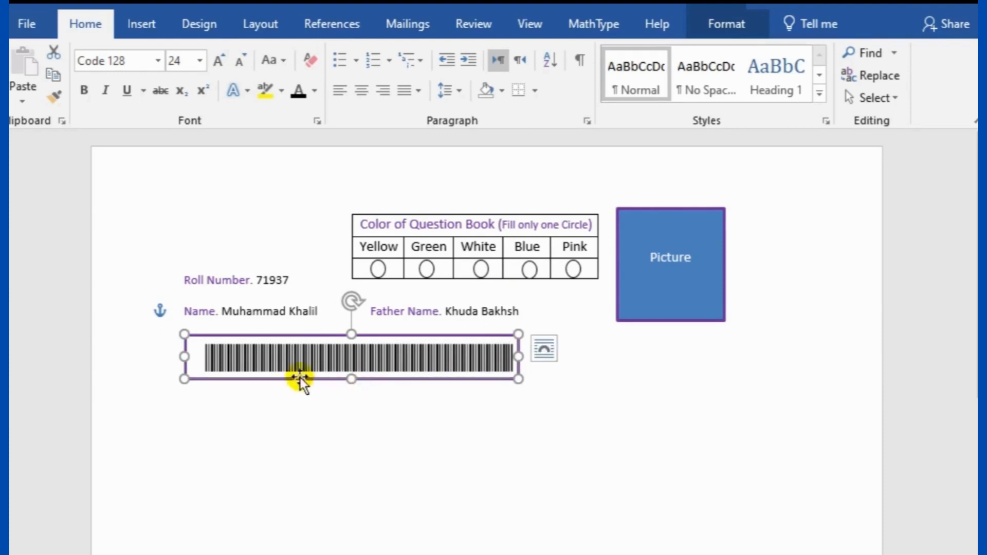
{"action": "left_click_drag", "start_coordinate": [199, 353], "coordinate": [515, 360]}
{"action": "left_click", "coordinate": [199, 357]}
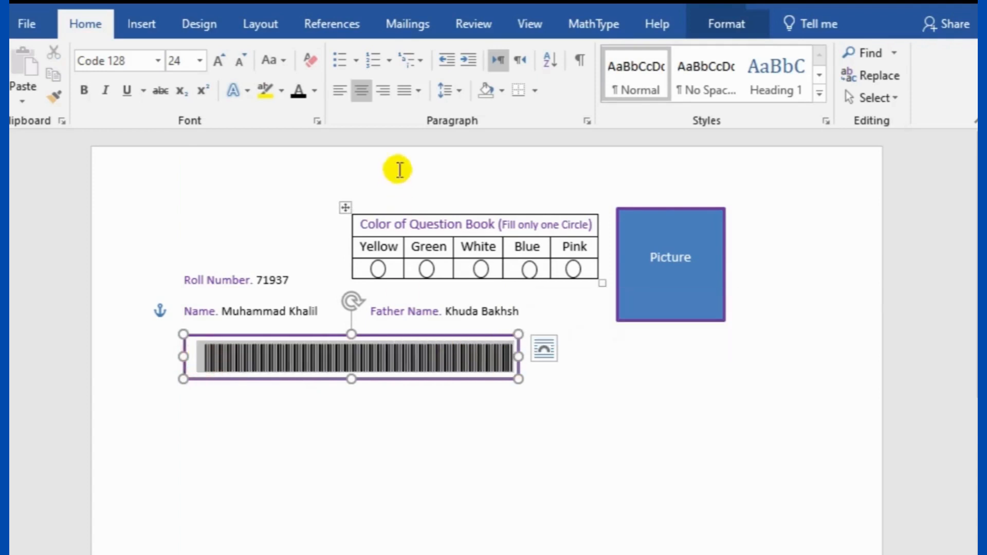
{"action": "left_click", "coordinate": [340, 91]}
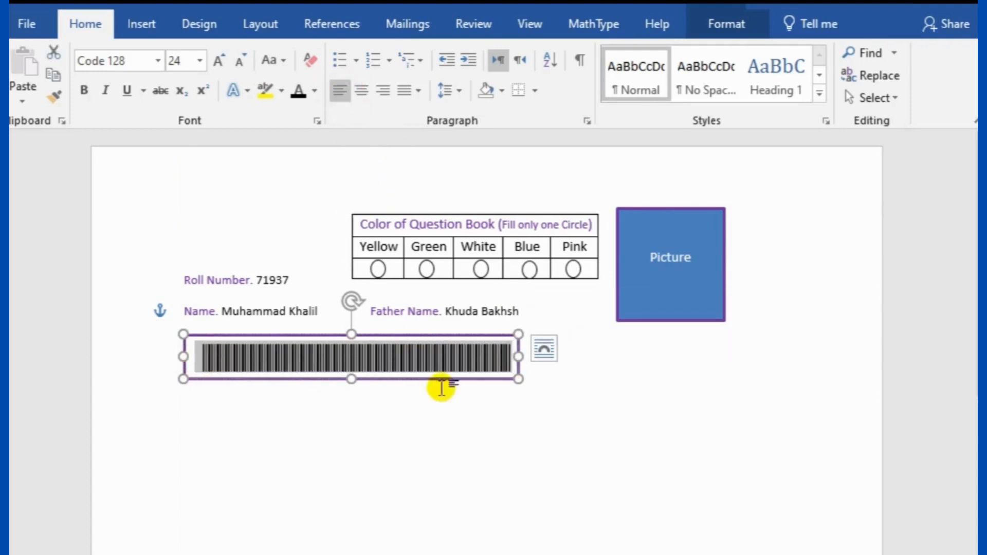
{"action": "mouse_move", "coordinate": [518, 355]}
{"action": "left_mouse_down"}
{"action": "mouse_move", "coordinate": [529, 353]}
{"action": "mouse_move", "coordinate": [520, 357]}
{"action": "left_mouse_up"}
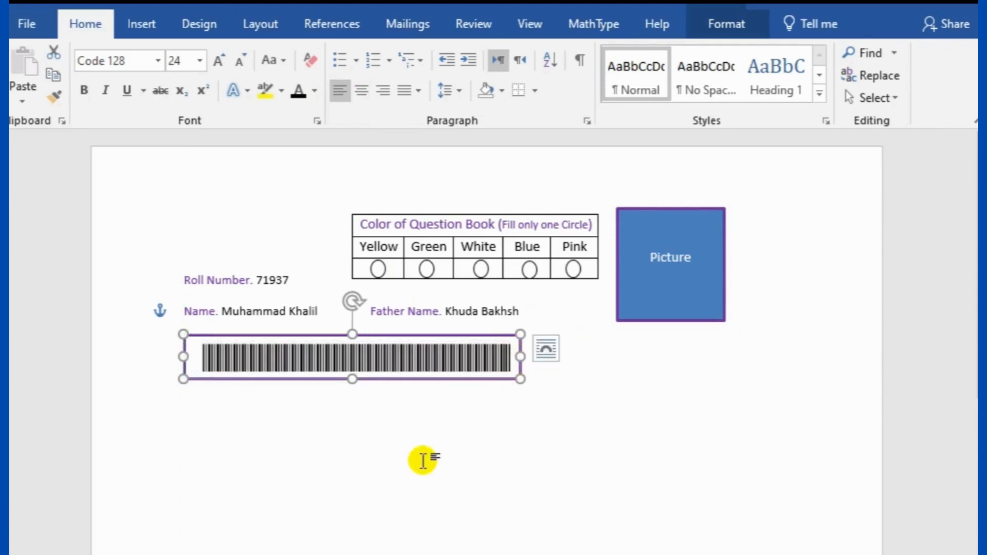
{"action": "left_click", "coordinate": [424, 457]}
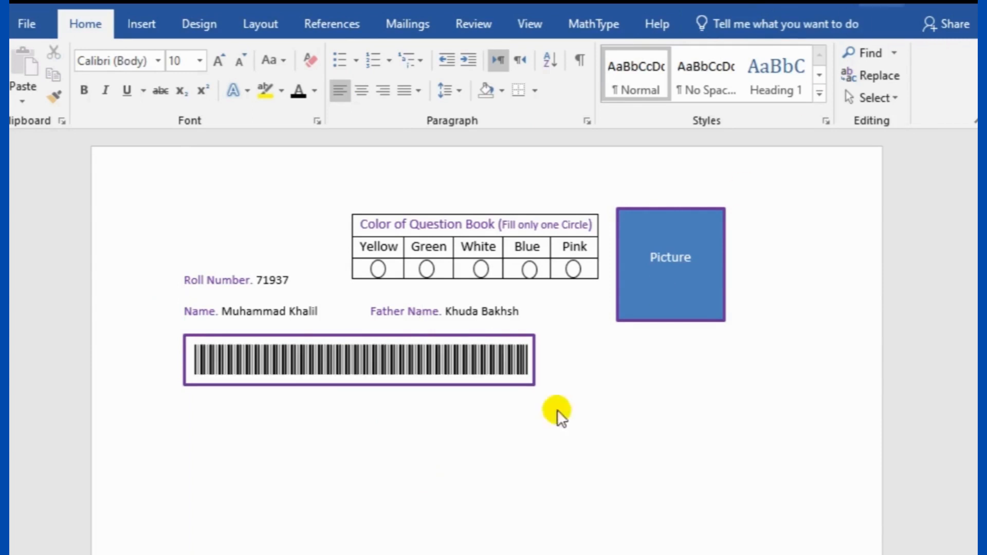
{"action": "left_click", "coordinate": [584, 359]}
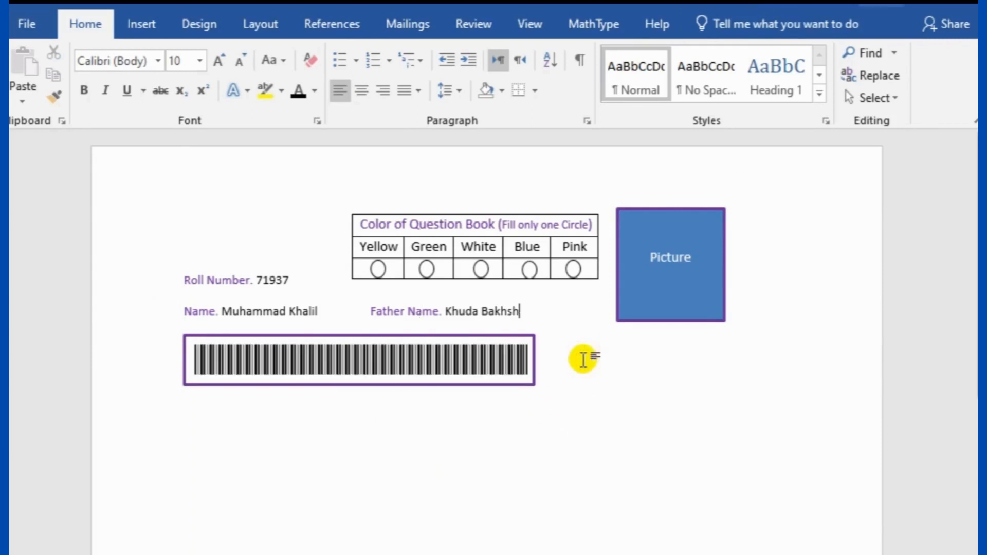
Draw a rectangle beside the barcode box, placed just under the Picture box
{"action": "left_click", "coordinate": [141, 16]}
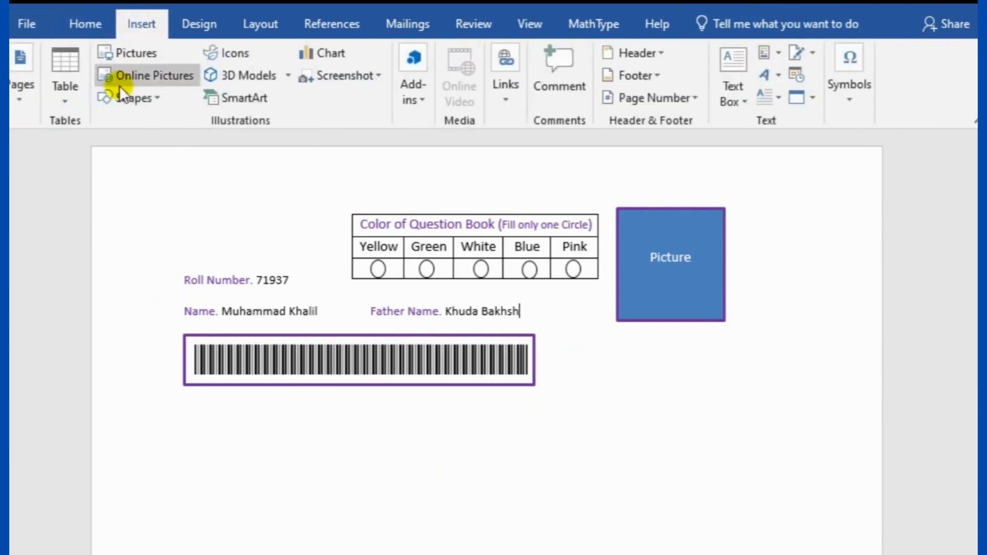
{"action": "left_click", "coordinate": [126, 98]}
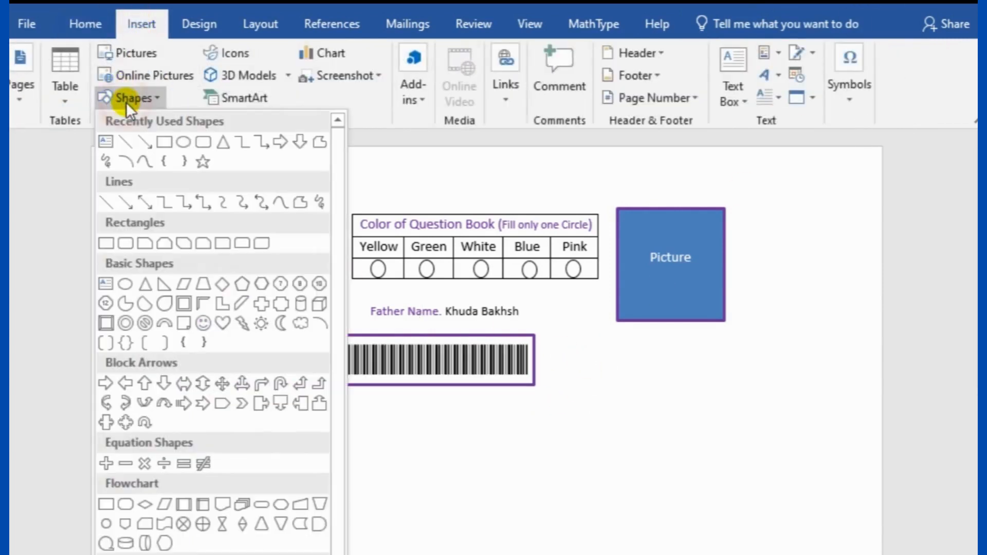
{"action": "left_click", "coordinate": [165, 143]}
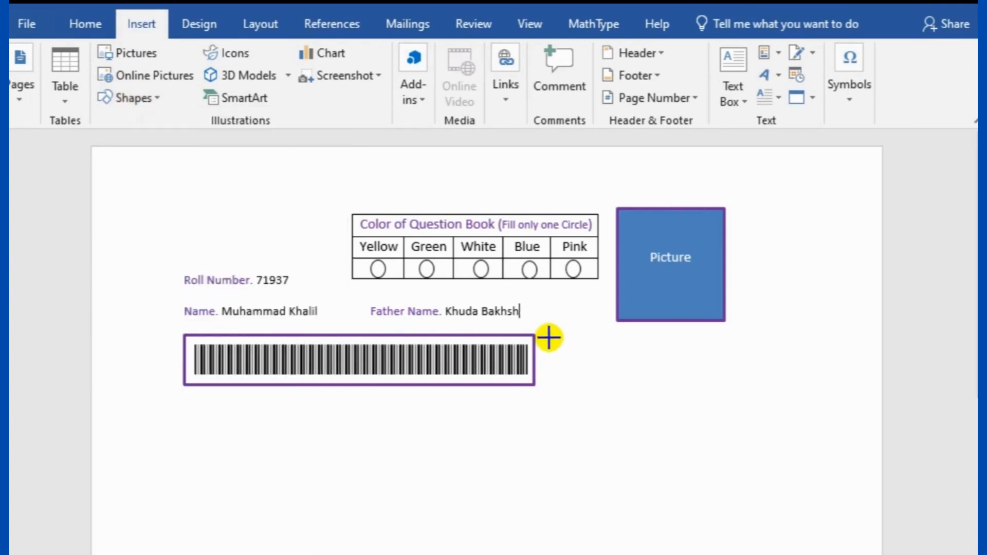
{"action": "left_click_drag", "start_coordinate": [549, 338], "coordinate": [742, 414]}
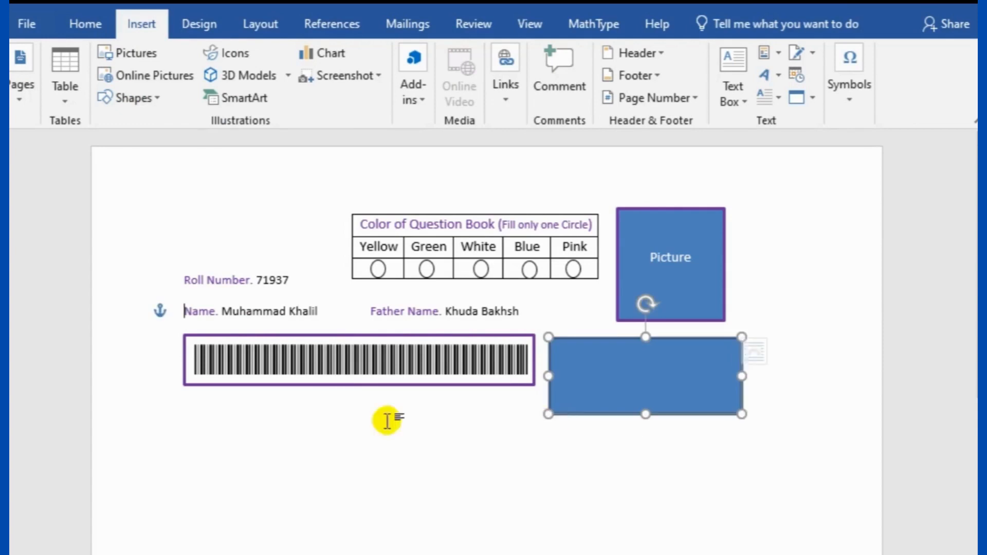
{"action": "left_click", "coordinate": [316, 334]}
{"action": "left_click_drag", "start_coordinate": [316, 334], "coordinate": [317, 333]}
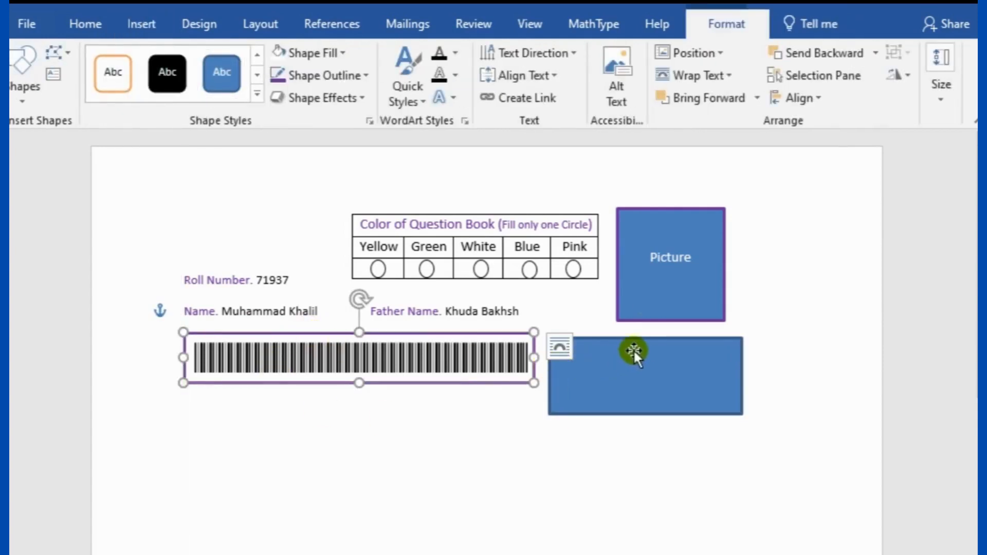
{"action": "left_click_drag", "start_coordinate": [642, 338], "coordinate": [634, 329]}
Give the new rectangle a purple outline and a white fill
{"action": "right_click", "coordinate": [616, 349]}
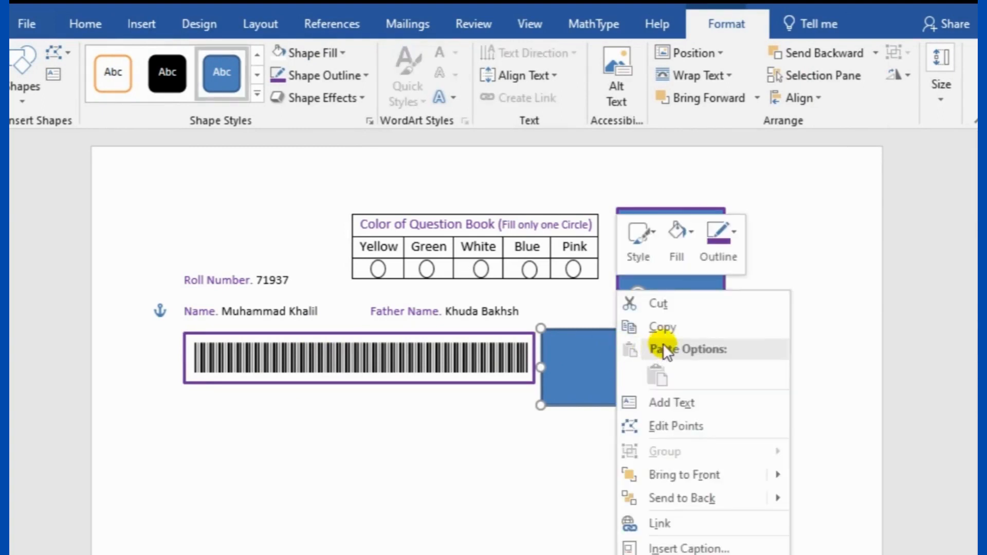
{"action": "left_click", "coordinate": [732, 231]}
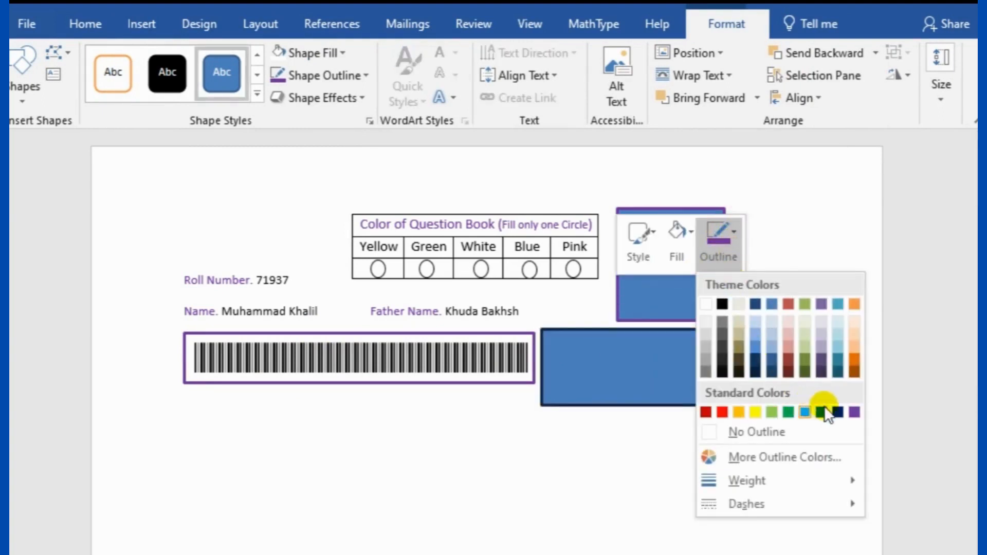
{"action": "left_click", "coordinate": [854, 412]}
{"action": "left_click", "coordinate": [606, 363]}
{"action": "right_click", "coordinate": [607, 364]}
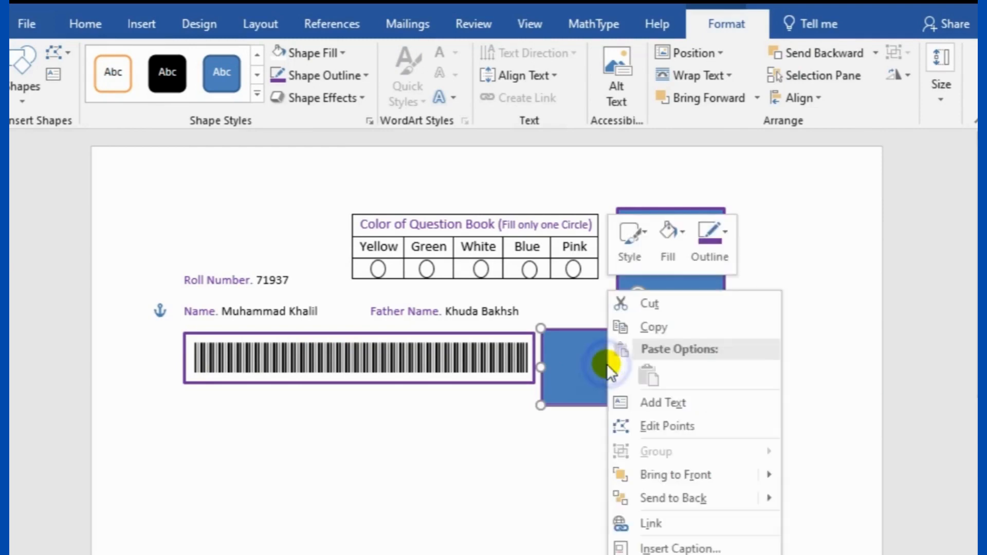
{"action": "left_click", "coordinate": [667, 236]}
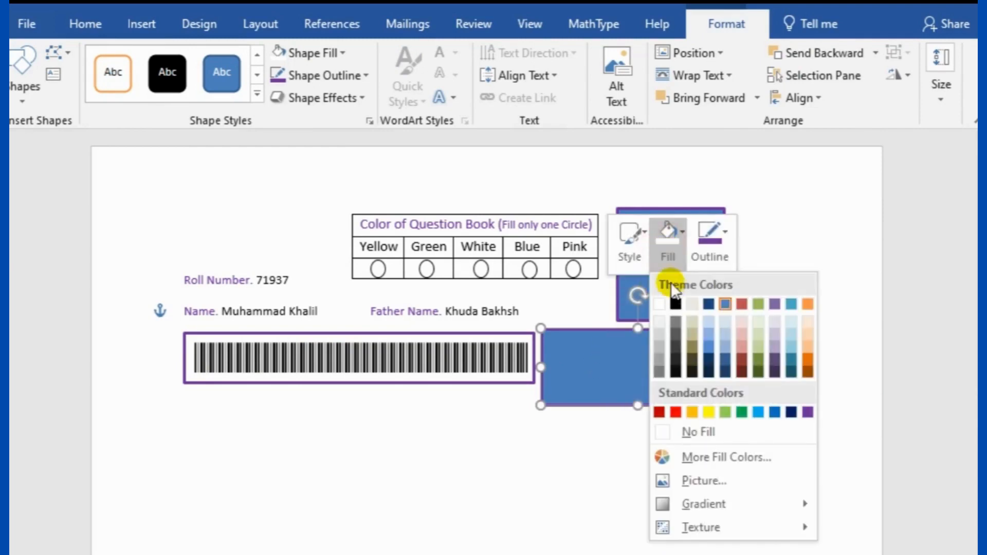
{"action": "left_click", "coordinate": [660, 305]}
Make the rectangle hold text and place the cursor in it
{"action": "right_click", "coordinate": [645, 361]}
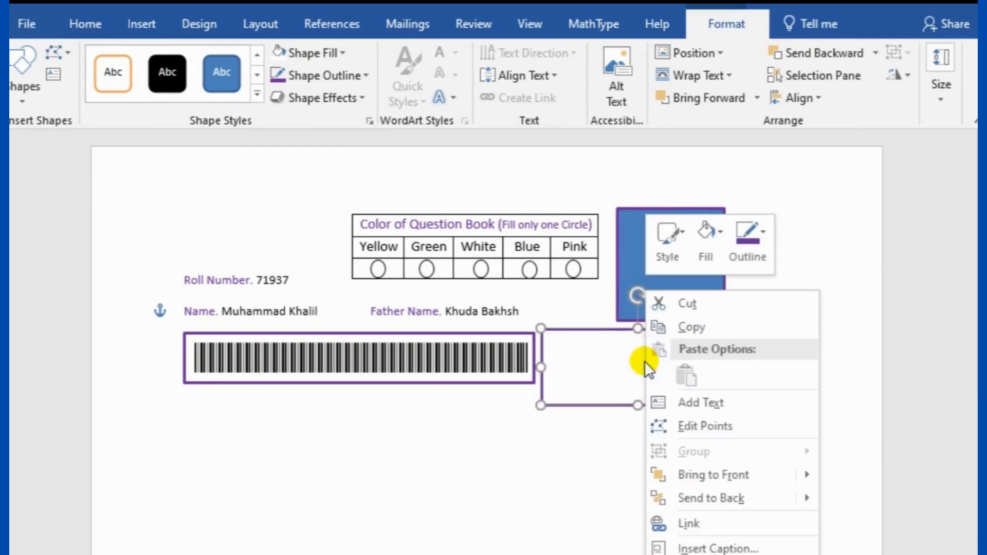
{"action": "left_click", "coordinate": [690, 402]}
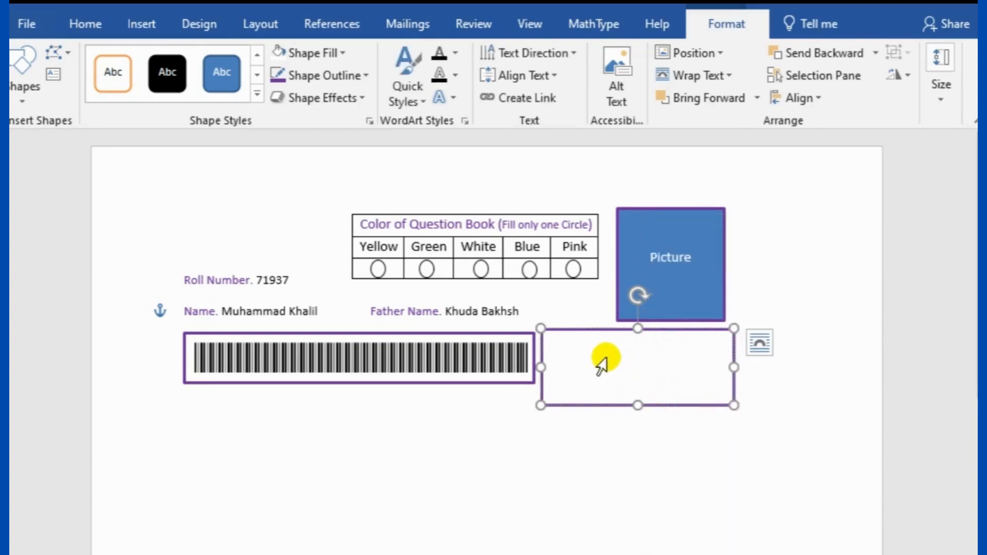
{"action": "left_click", "coordinate": [641, 359]}
{"action": "left_click_drag", "start_coordinate": [630, 356], "coordinate": [686, 357]}
Set the box's text to a theme colour and left-align it
{"action": "left_click", "coordinate": [95, 26]}
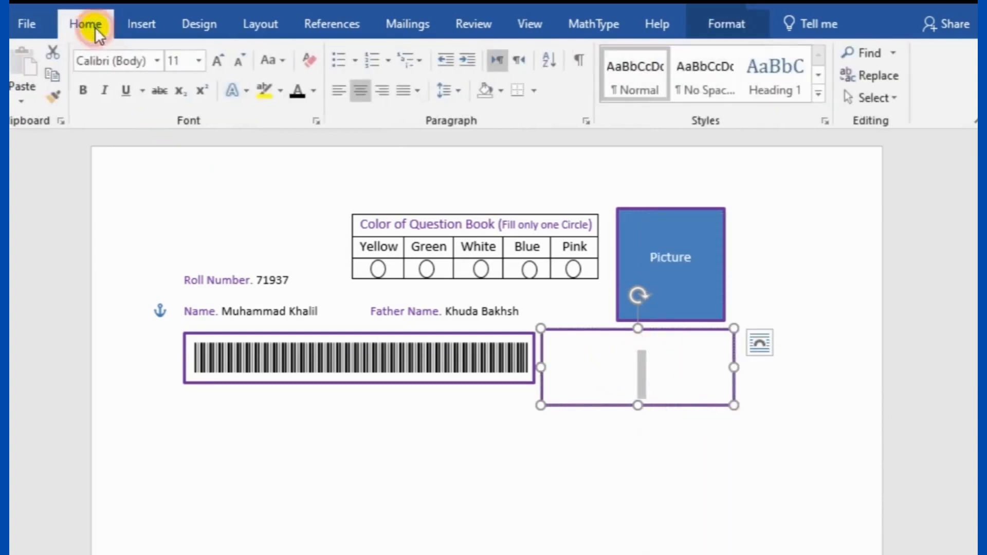
{"action": "left_click", "coordinate": [316, 92]}
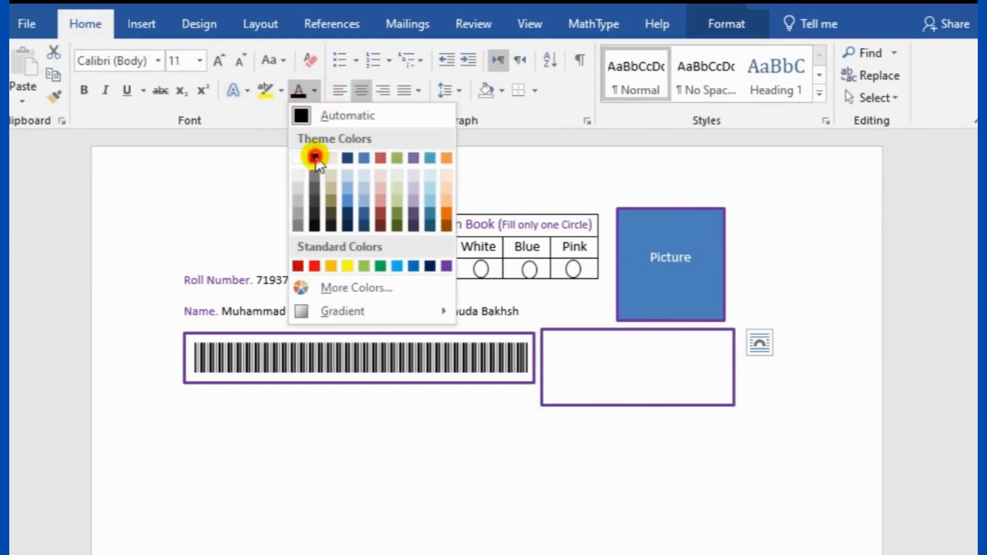
{"action": "left_click", "coordinate": [313, 154]}
{"action": "left_click", "coordinate": [643, 364]}
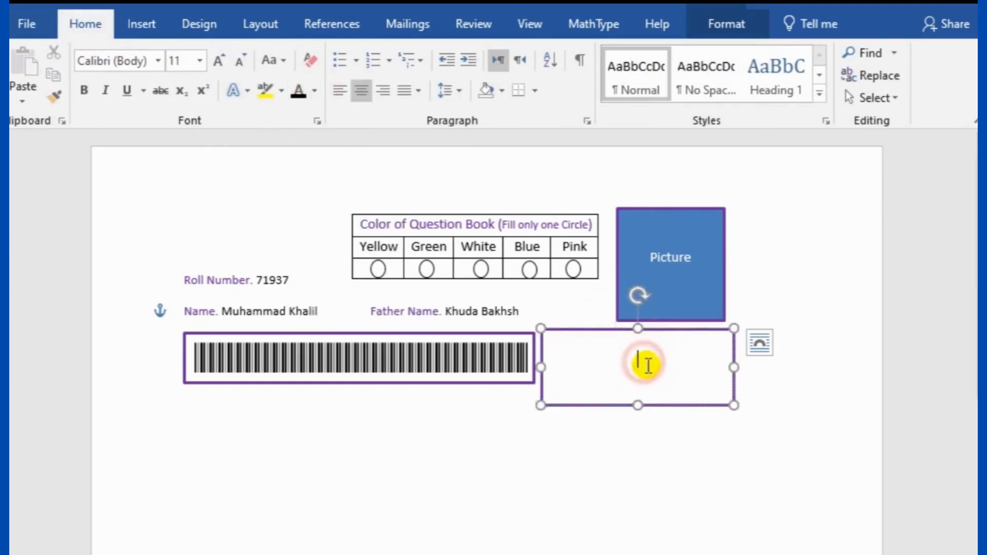
{"action": "left_click", "coordinate": [608, 349]}
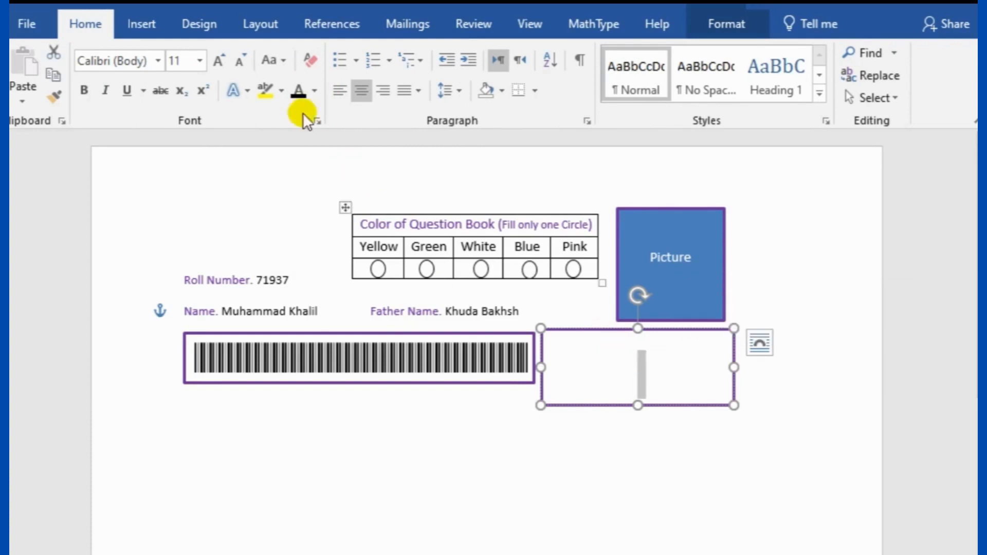
{"action": "left_click", "coordinate": [342, 91]}
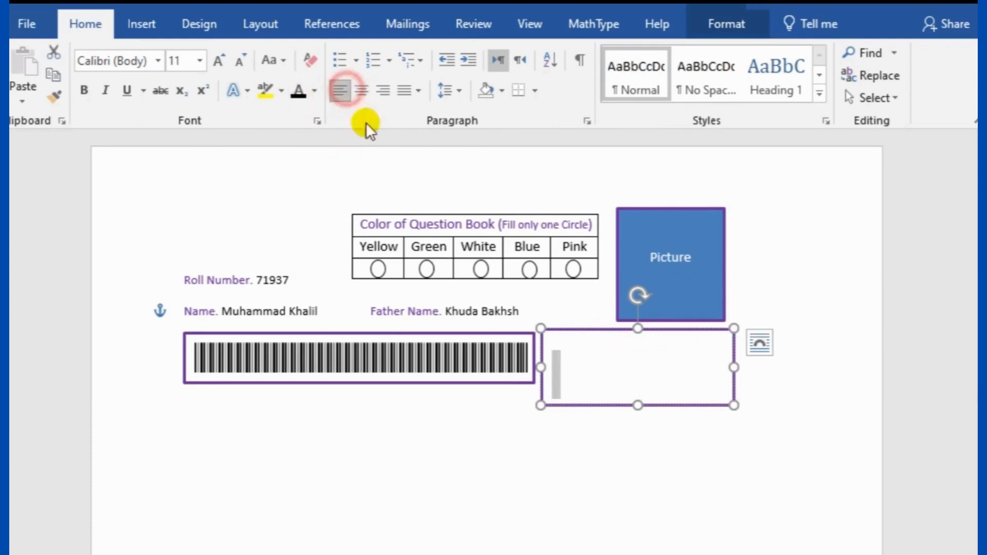
{"action": "left_click", "coordinate": [615, 393]}
Type the 'Signature.' and 'Candidate Signature. ________' lines
{"action": "type", "text": "Signature."}
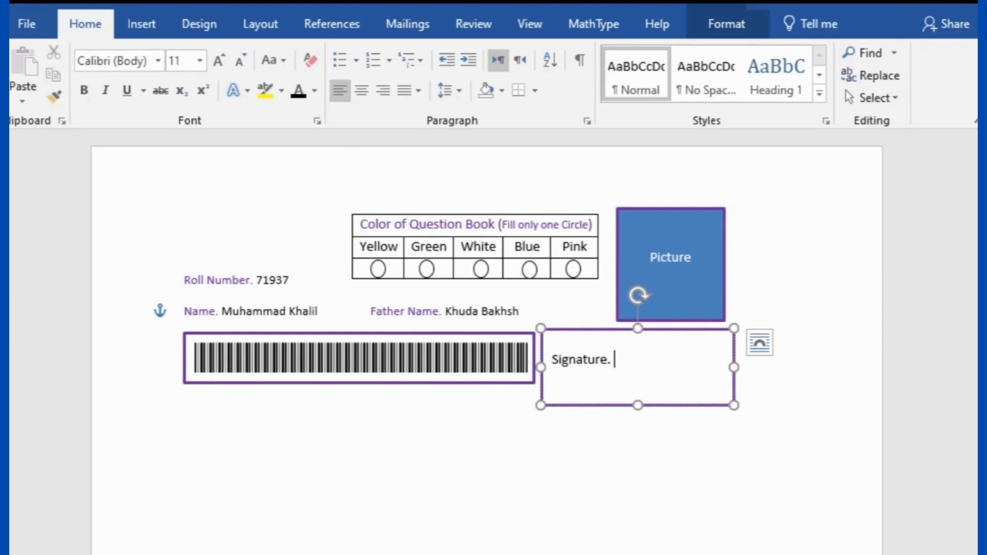
{"action": "left_click", "coordinate": [616, 392]}
{"action": "left_click", "coordinate": [616, 392]}
{"action": "key", "text": "Return"}
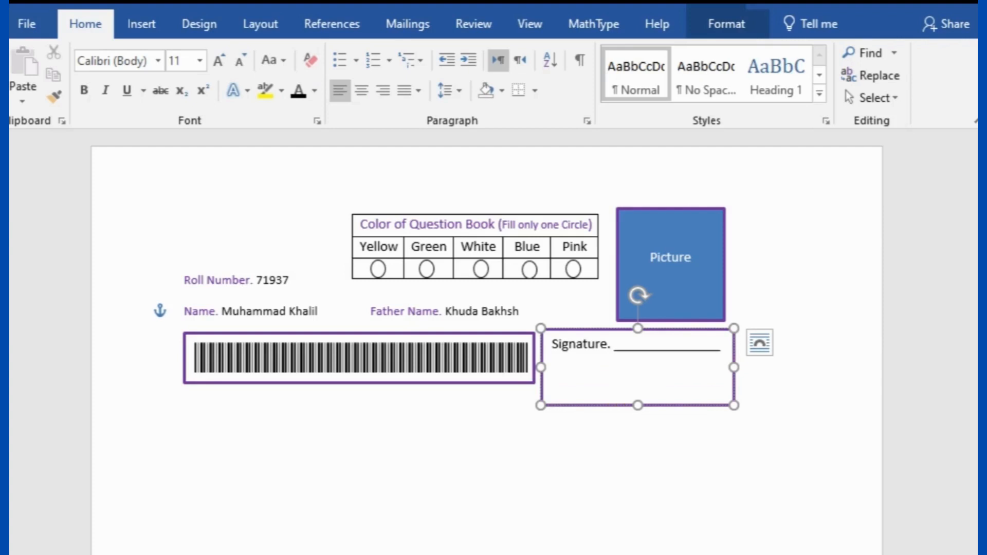
{"action": "type", "text": "Candi"}
{"action": "type", "text": "date "}
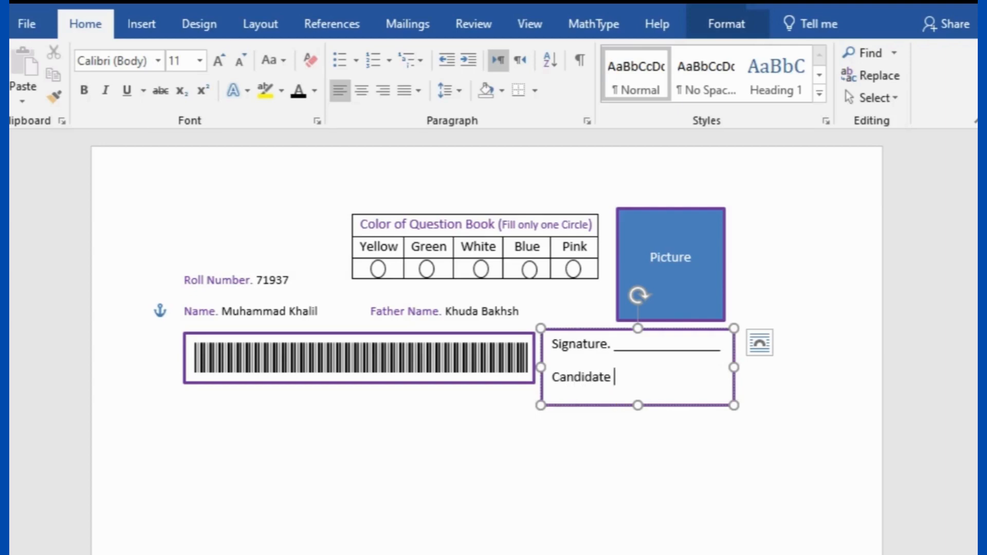
{"action": "type", "text": "Si"}
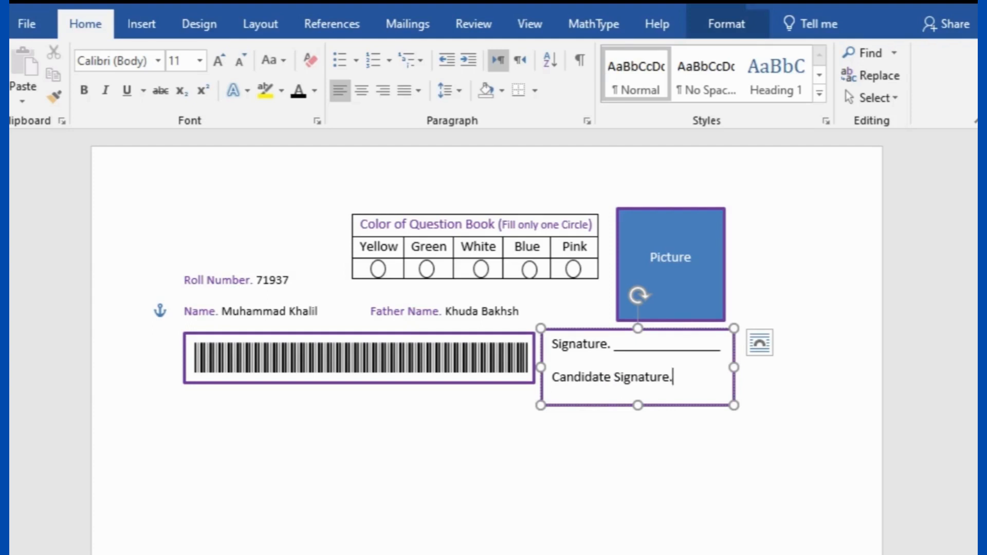
{"action": "type", "text": "gnature. ________"}
{"action": "key", "text": "BackSpace"}
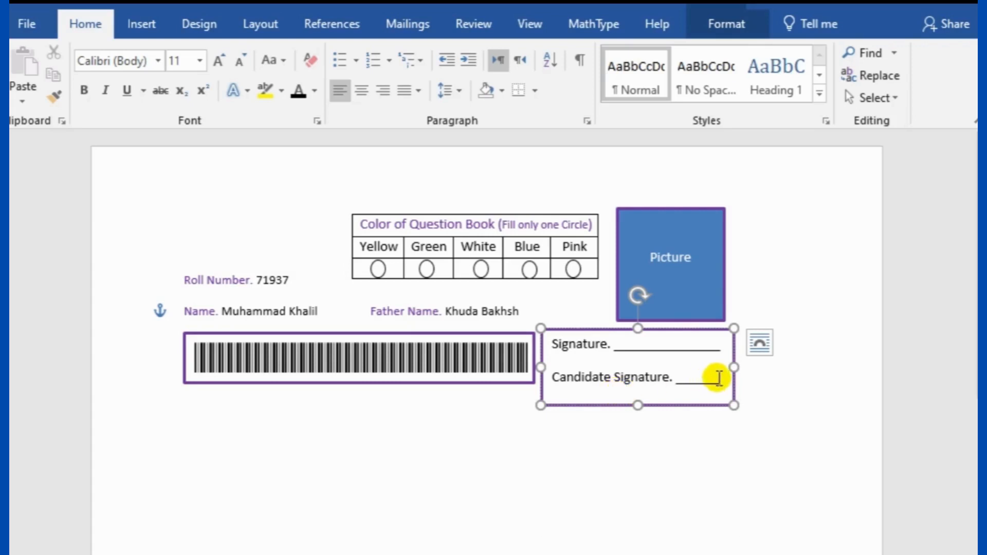
Widen and heighten the signature box to make room for a third line
{"action": "left_click_drag", "start_coordinate": [739, 366], "coordinate": [746, 367]}
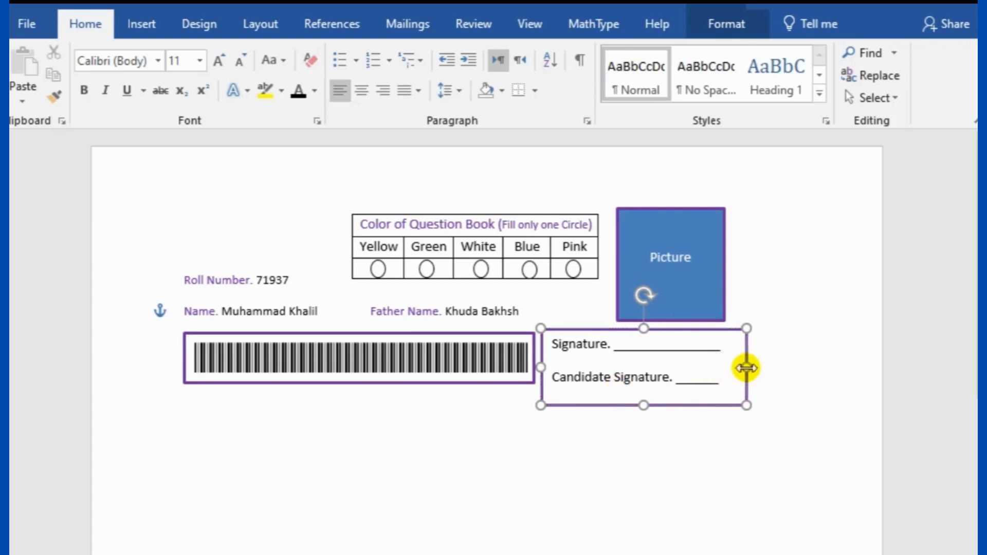
{"action": "left_click", "coordinate": [723, 383]}
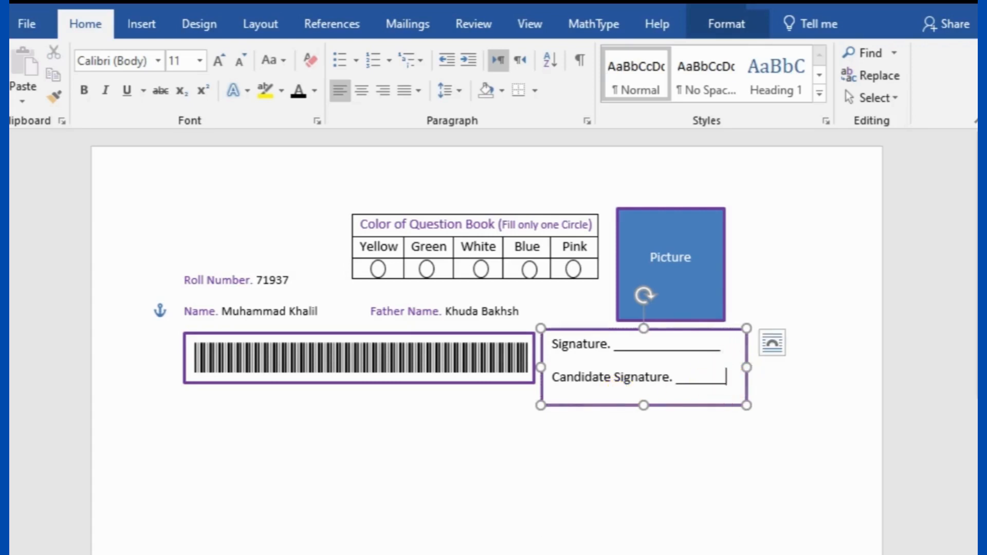
{"action": "left_click", "coordinate": [726, 352]}
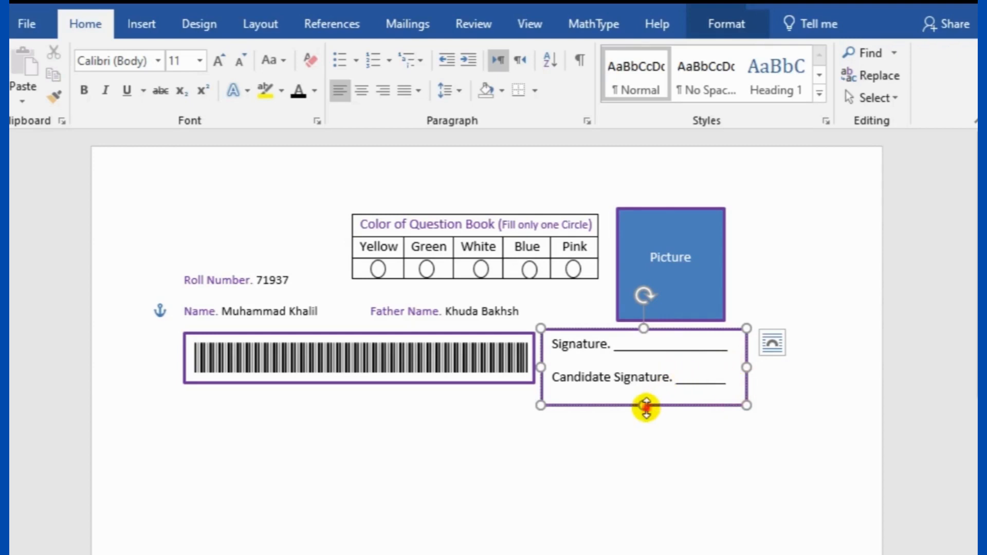
{"action": "left_click_drag", "start_coordinate": [644, 406], "coordinate": [653, 450]}
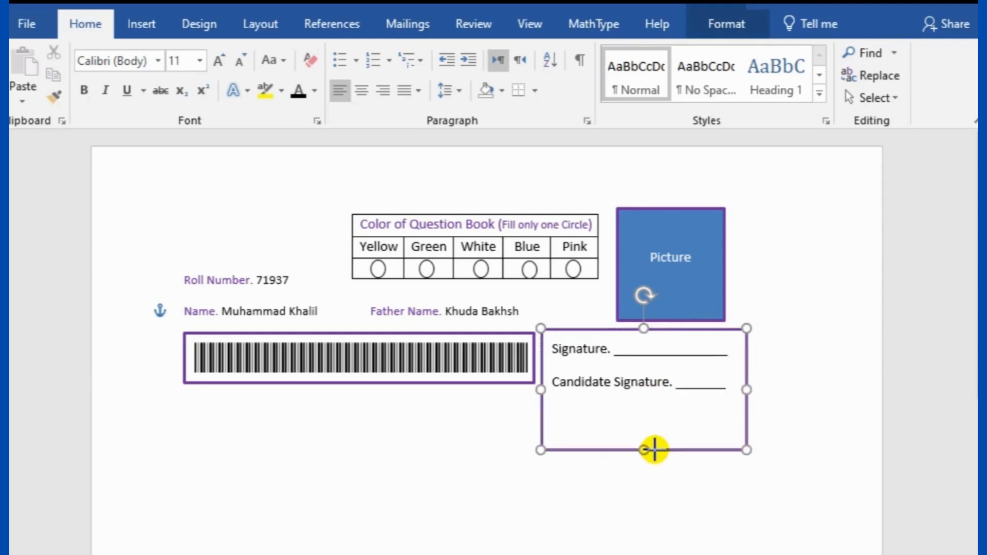
{"action": "left_click", "coordinate": [559, 413]}
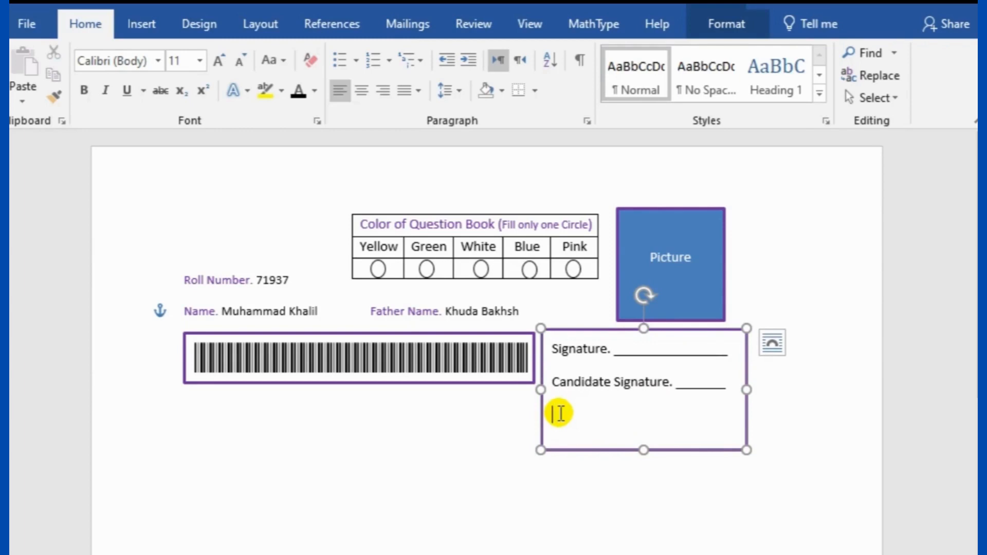
Add 'Question Book No. _____' on the third line and shorten the box to fit
{"action": "type", "text": "Qu"}
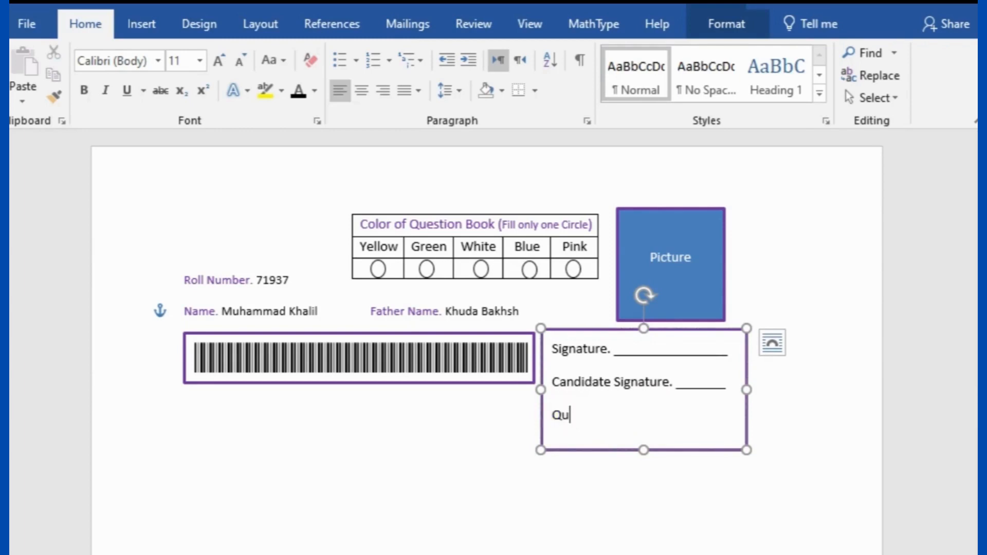
{"action": "type", "text": "estion Book"}
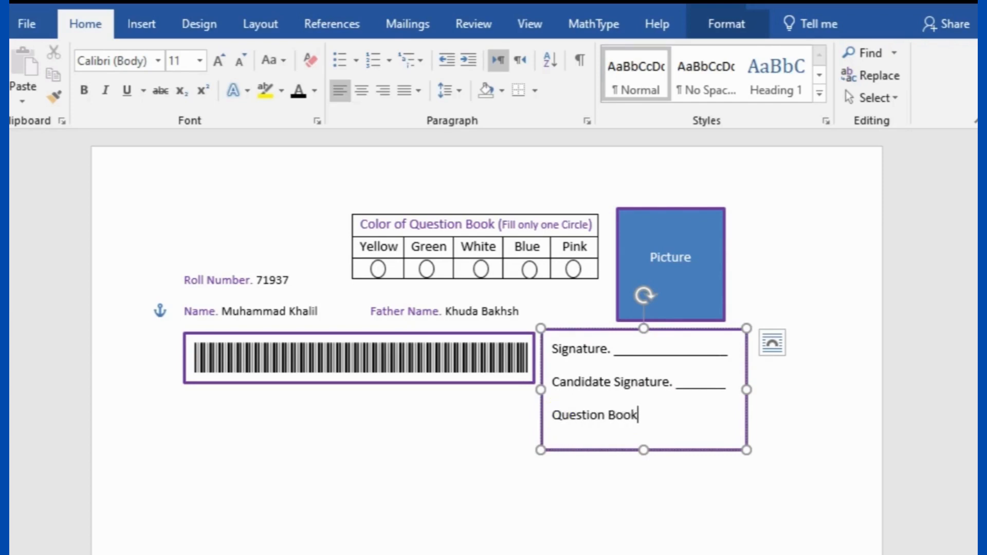
{"action": "type", "text": " No. _________"}
{"action": "left_click", "coordinate": [560, 413]}
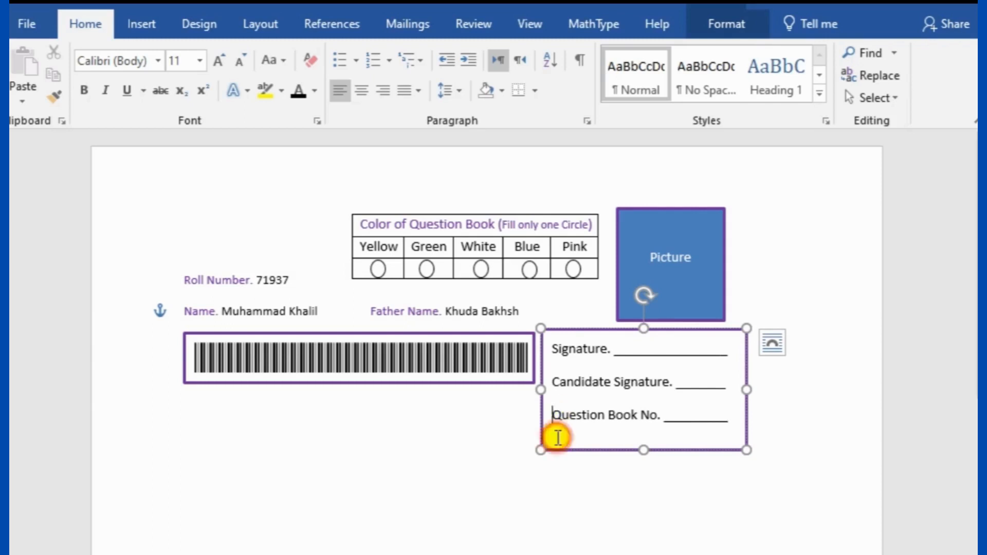
{"action": "left_click_drag", "start_coordinate": [643, 450], "coordinate": [643, 425]}
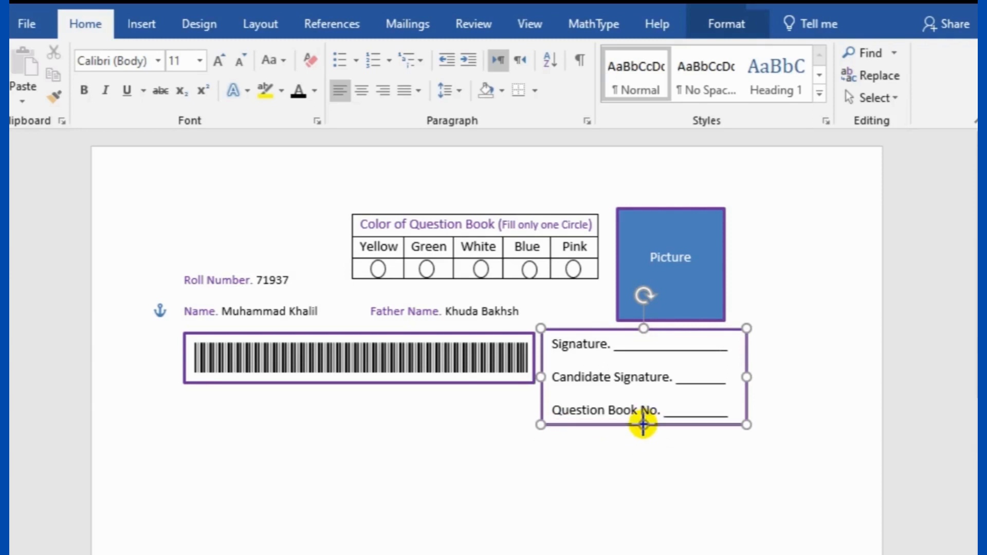
{"action": "left_click", "coordinate": [654, 483]}
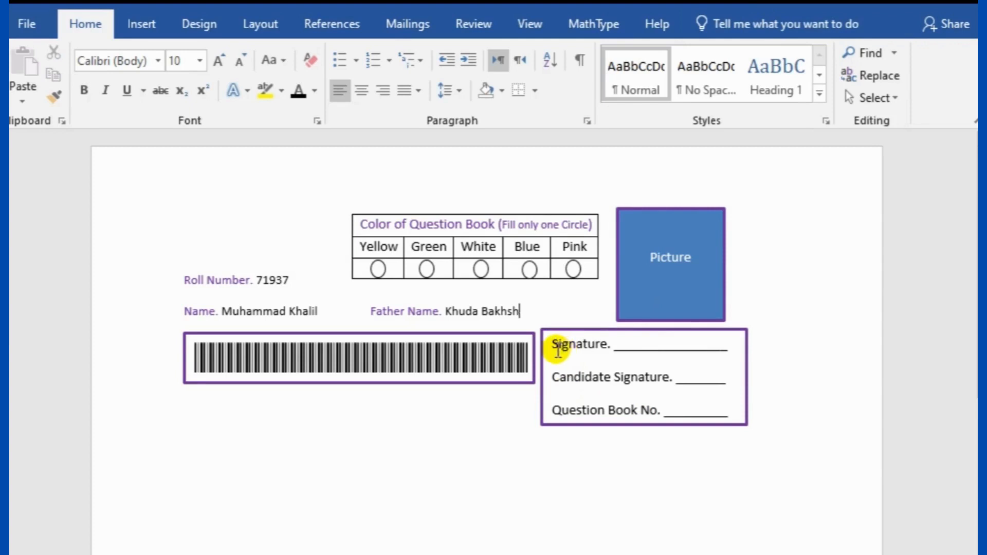
Colour the Signature. and Question Book No. labels purple
{"action": "left_click_drag", "start_coordinate": [552, 347], "coordinate": [612, 348]}
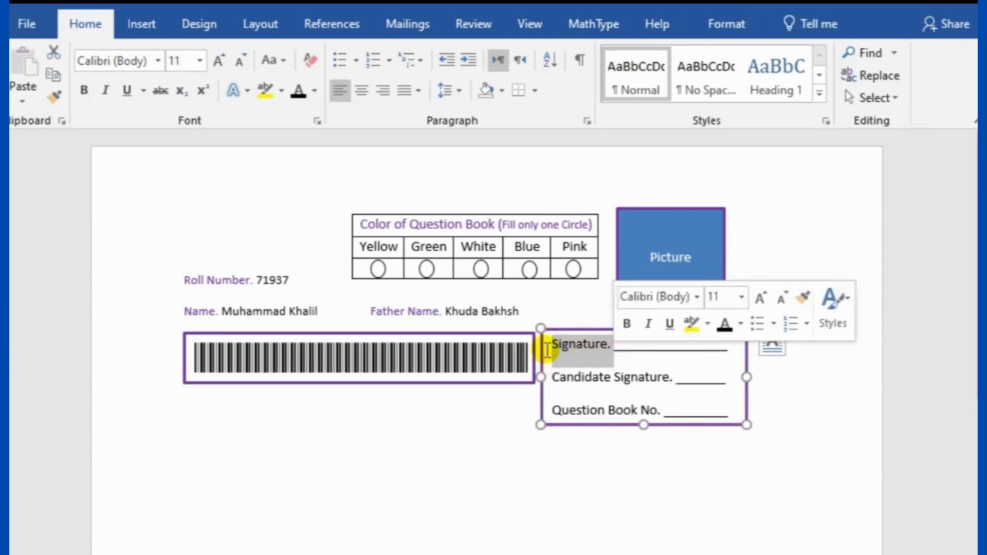
{"action": "left_click", "coordinate": [314, 91]}
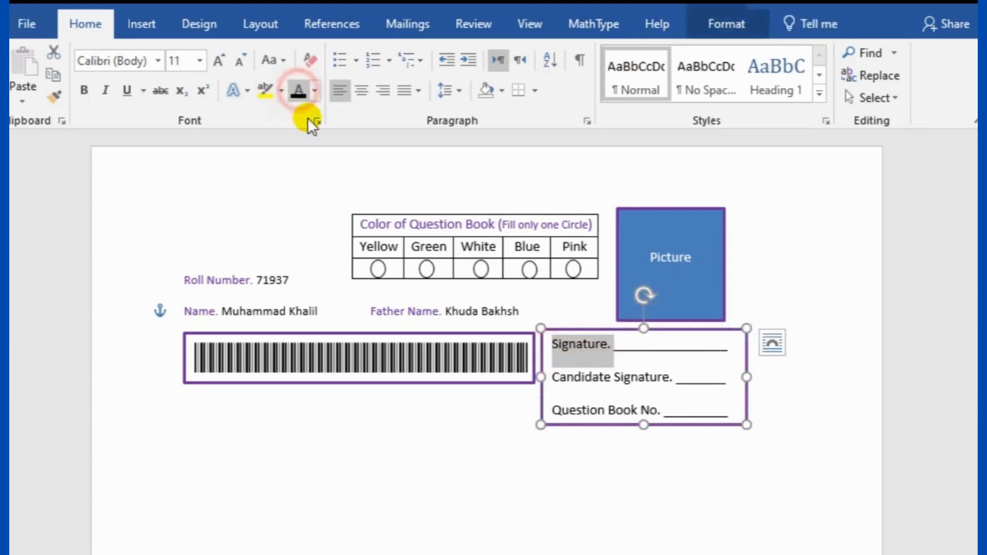
{"action": "left_click", "coordinate": [316, 91]}
{"action": "left_click", "coordinate": [443, 268]}
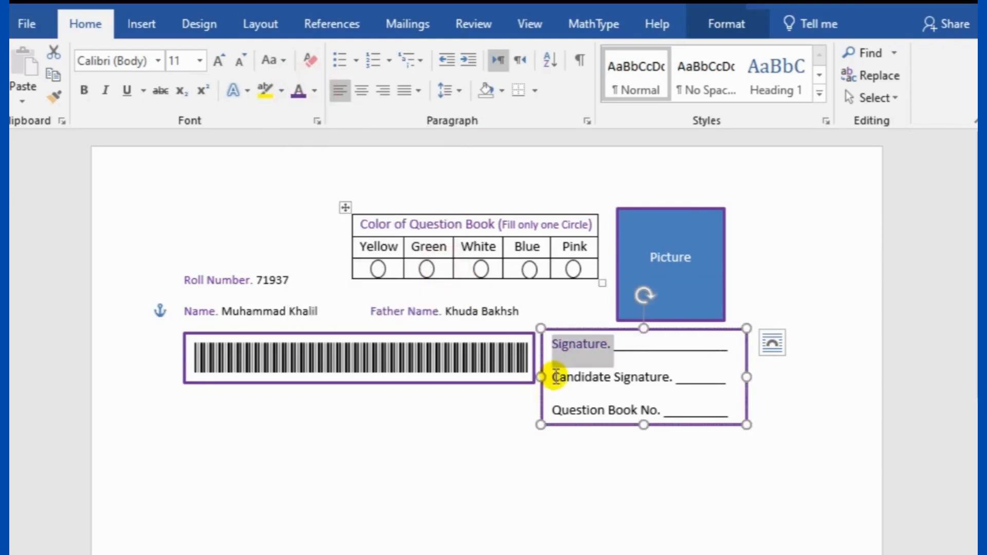
{"action": "left_click_drag", "start_coordinate": [553, 380], "coordinate": [674, 384]}
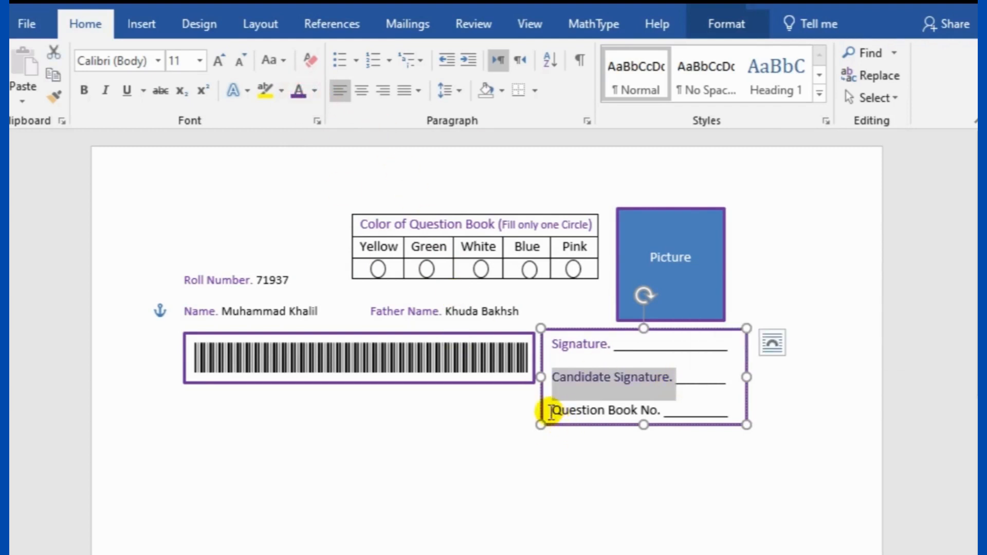
{"action": "left_click_drag", "start_coordinate": [551, 412], "coordinate": [662, 410]}
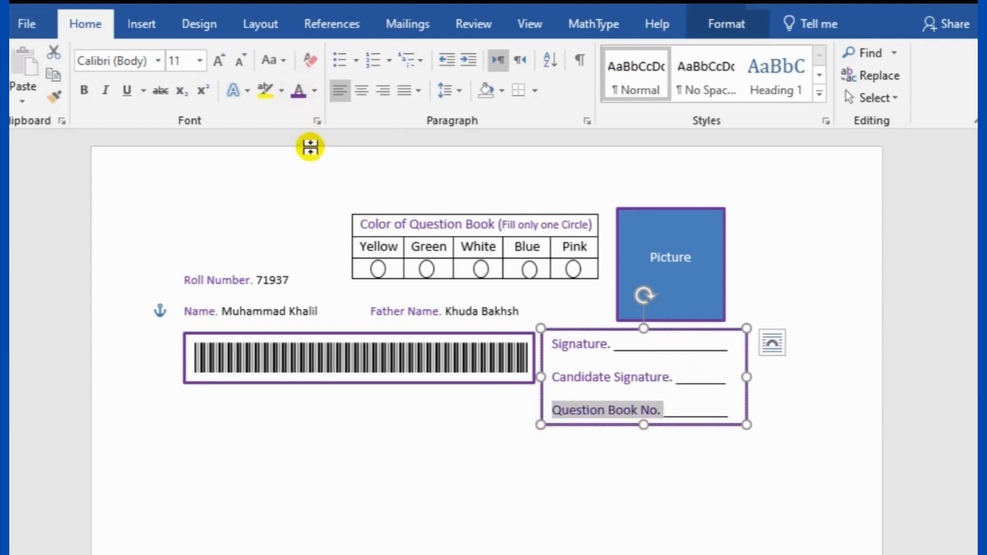
{"action": "left_click", "coordinate": [313, 93]}
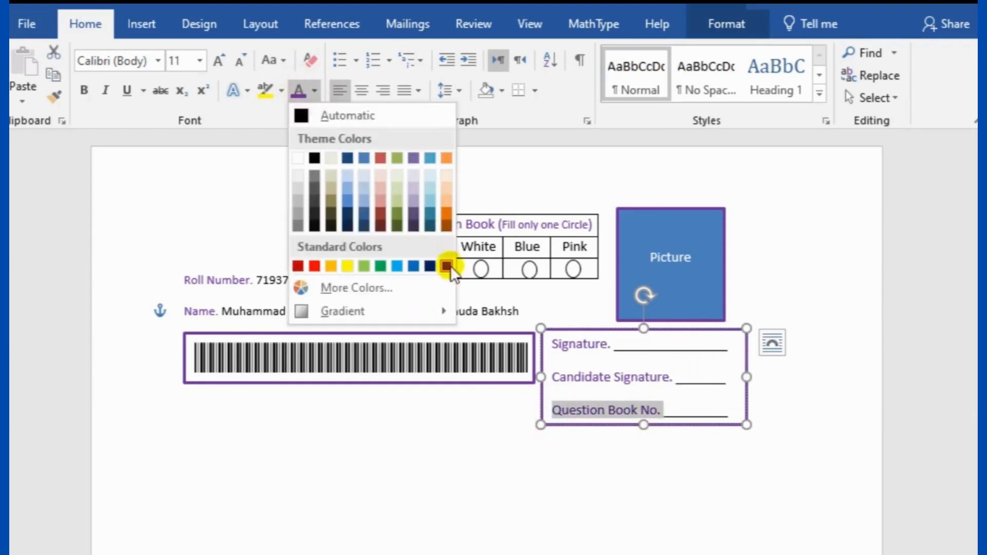
{"action": "left_click", "coordinate": [447, 266]}
{"action": "left_click", "coordinate": [594, 482]}
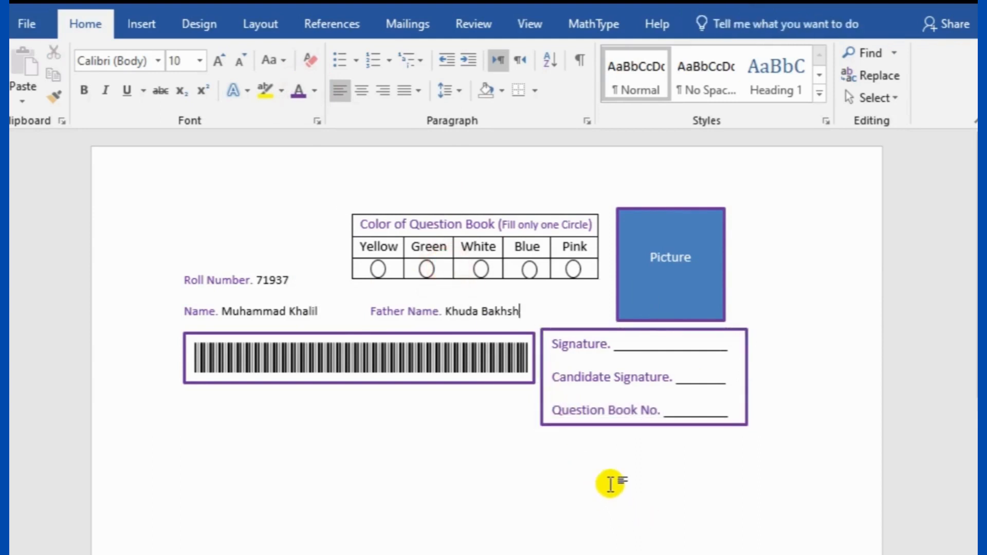
Change the signature box's outline from purple to white
{"action": "left_click", "coordinate": [600, 329]}
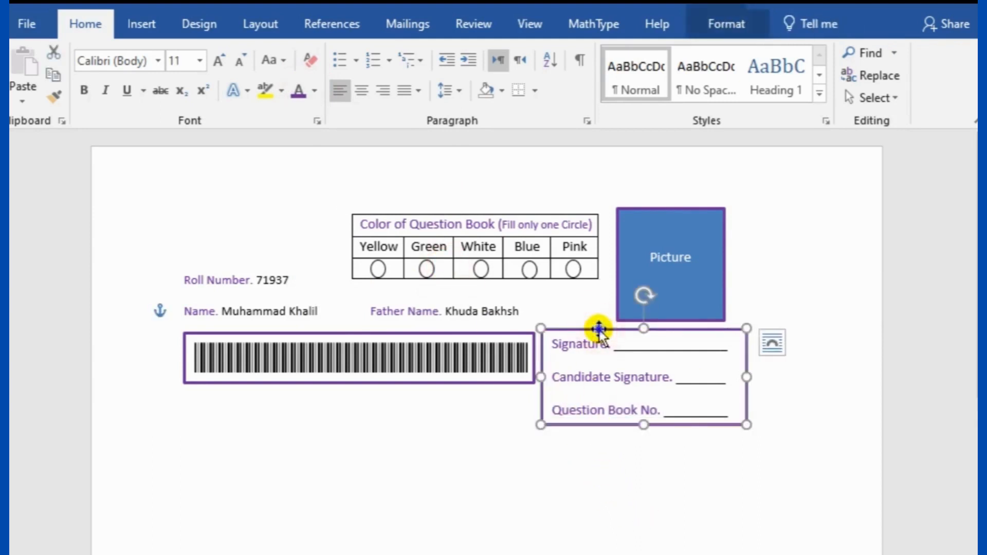
{"action": "right_click", "coordinate": [600, 329]}
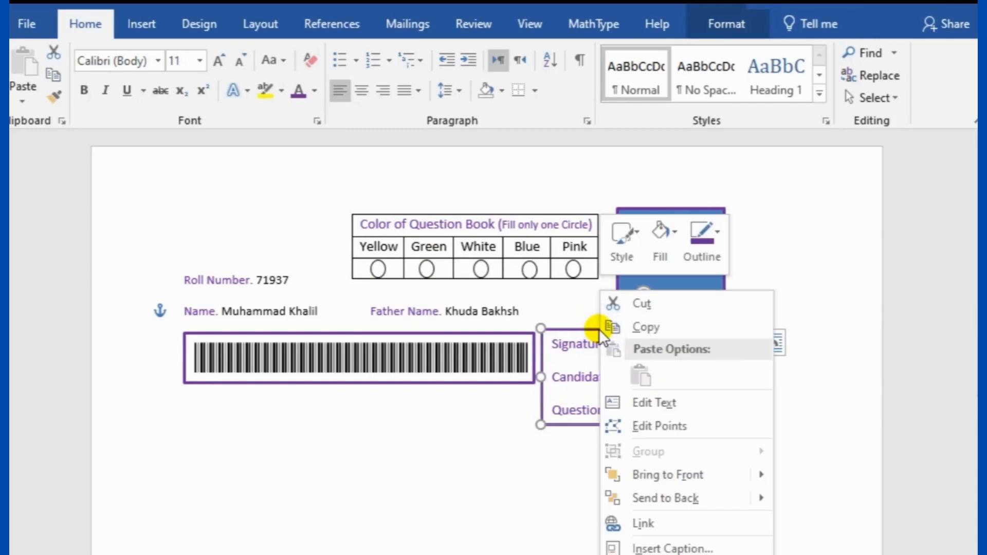
{"action": "left_click", "coordinate": [705, 236]}
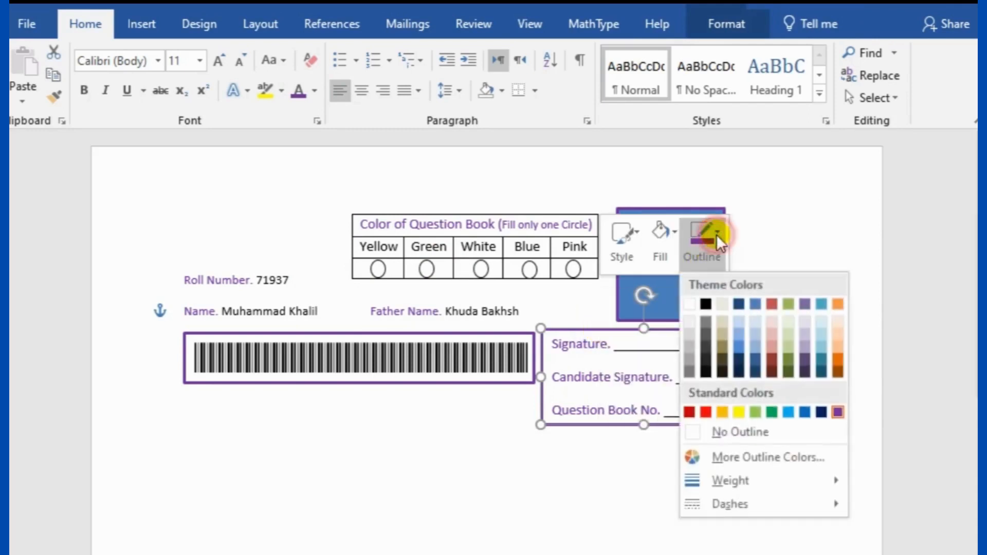
{"action": "left_click", "coordinate": [689, 300]}
{"action": "left_click", "coordinate": [573, 533]}
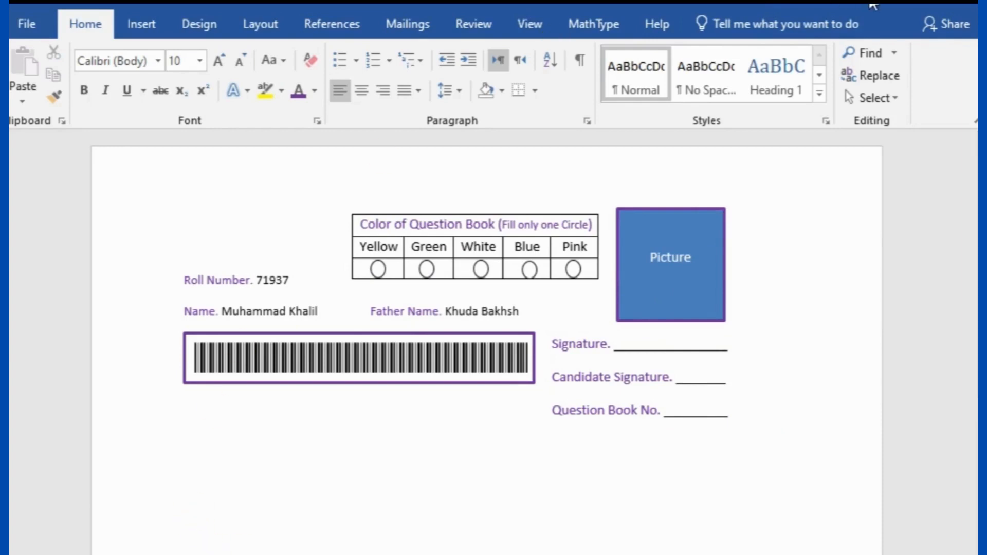
Paste the circle-filling instruction line below the form
{"action": "type", "text": "Fill the appropriate circle like this ● Improper filled circle will be marked incorrect by the machine"}
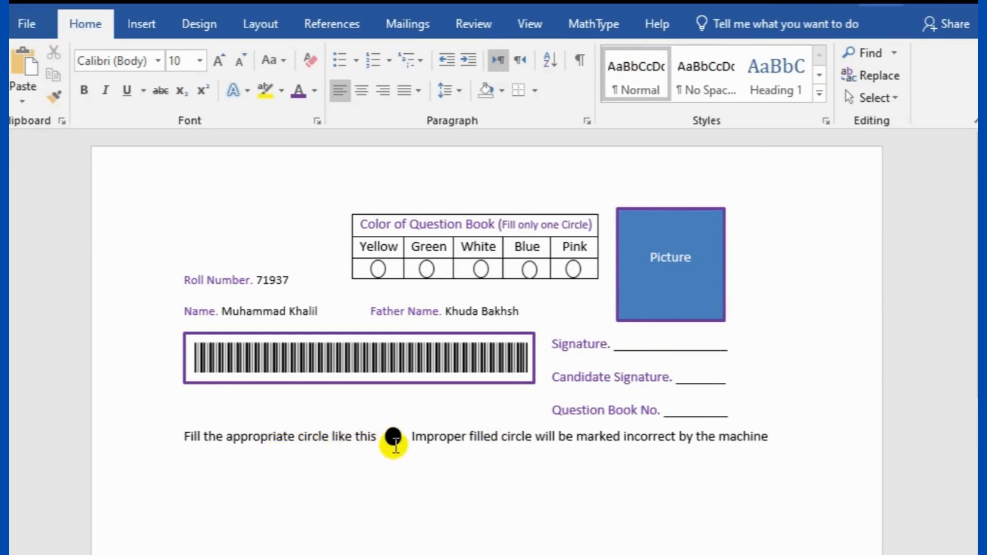
{"action": "left_click", "coordinate": [141, 21]}
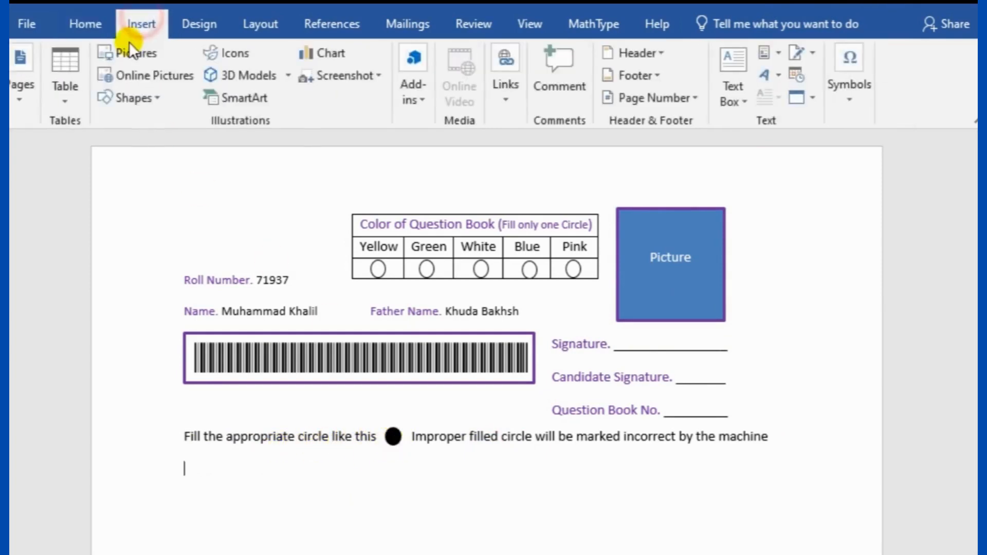
{"action": "left_click", "coordinate": [123, 98]}
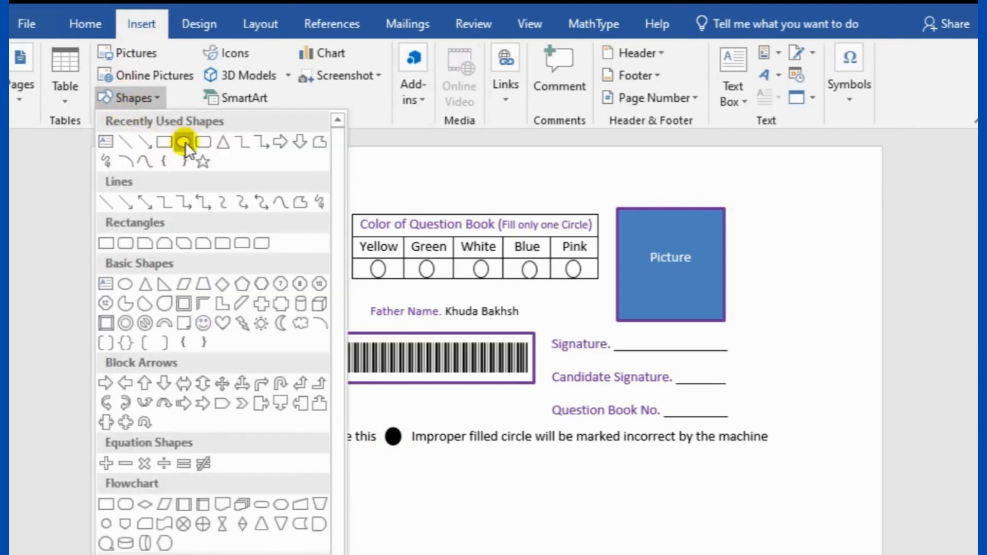
{"action": "left_click", "coordinate": [403, 512]}
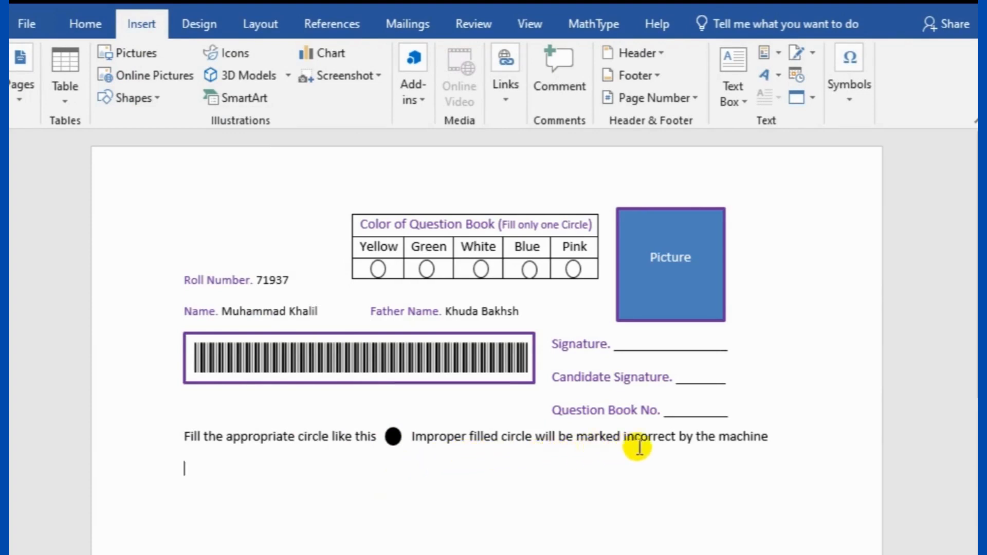
End the instruction with a period after 'machine' and start a new line
{"action": "left_click", "coordinate": [781, 441]}
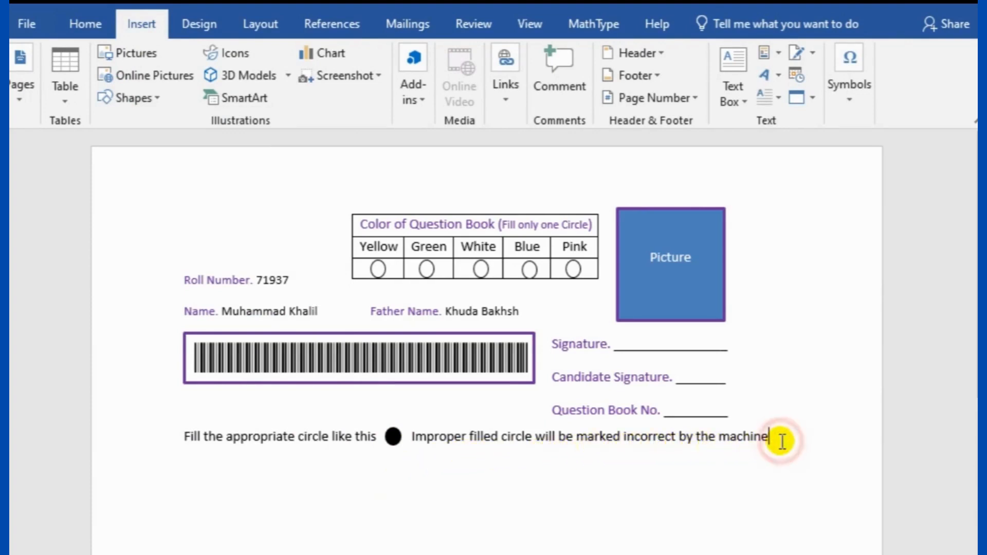
{"action": "type", "text": "."}
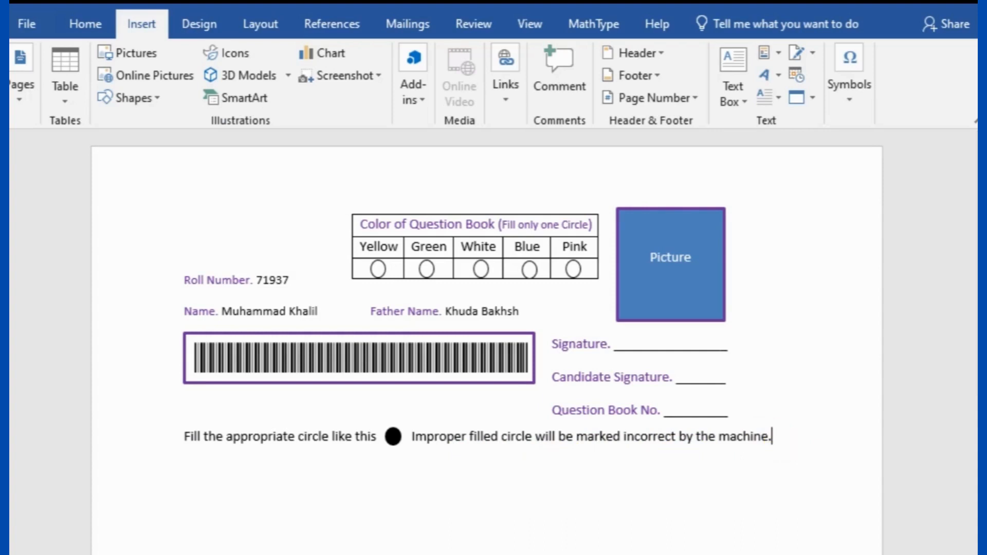
{"action": "key", "text": "Return"}
Insert a table with 26 columns and 25 rows
{"action": "left_click", "coordinate": [62, 91]}
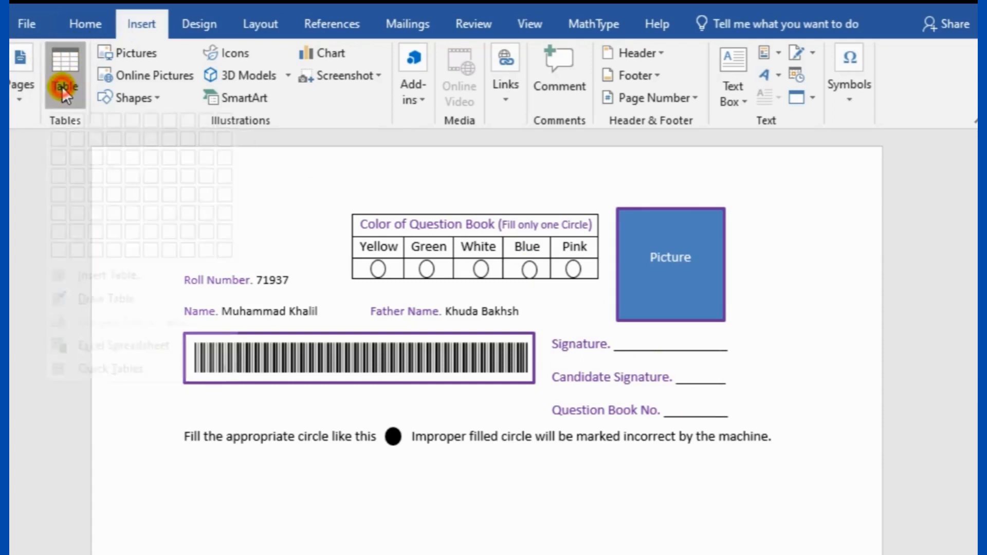
{"action": "left_click", "coordinate": [103, 298]}
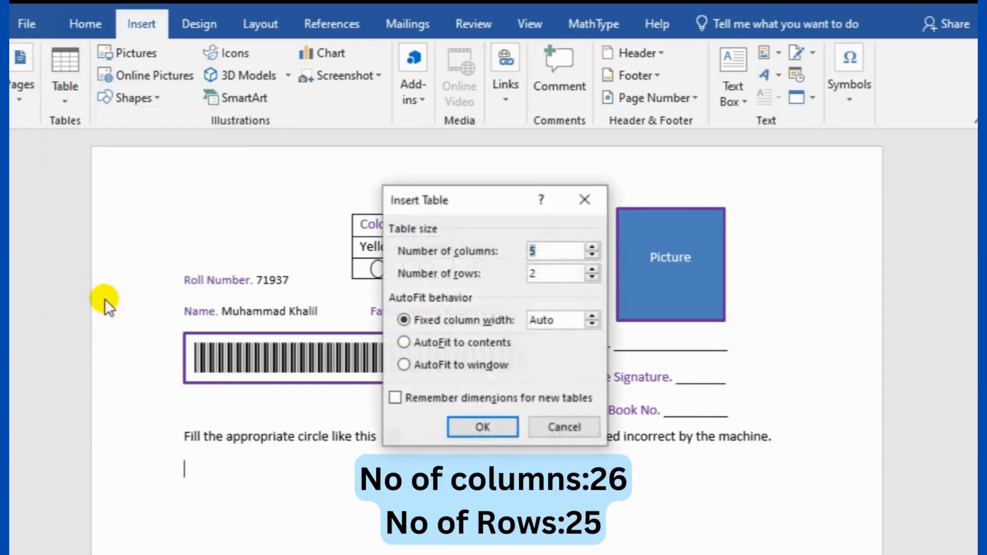
{"action": "left_click", "coordinate": [544, 249]}
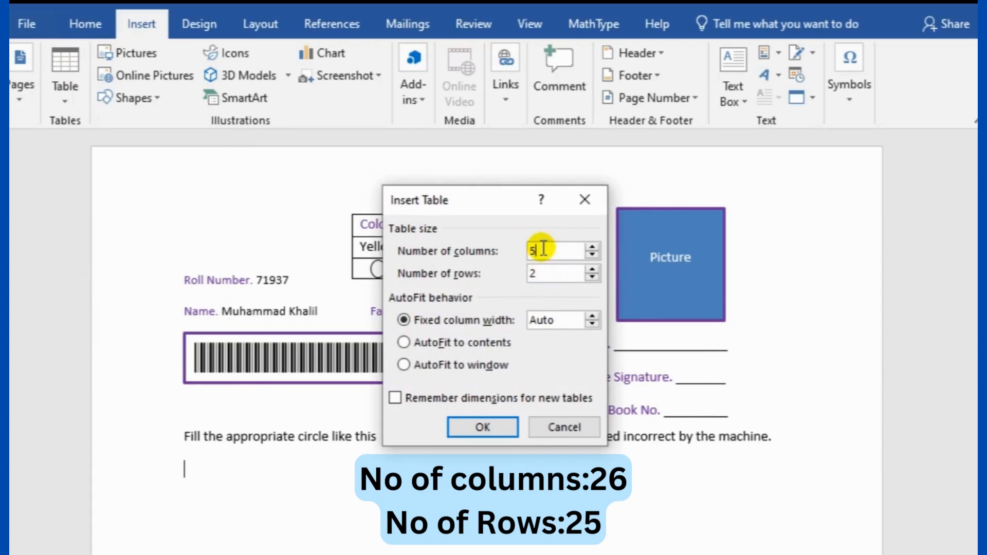
{"action": "key", "text": "BackSpace"}
{"action": "type", "text": "26"}
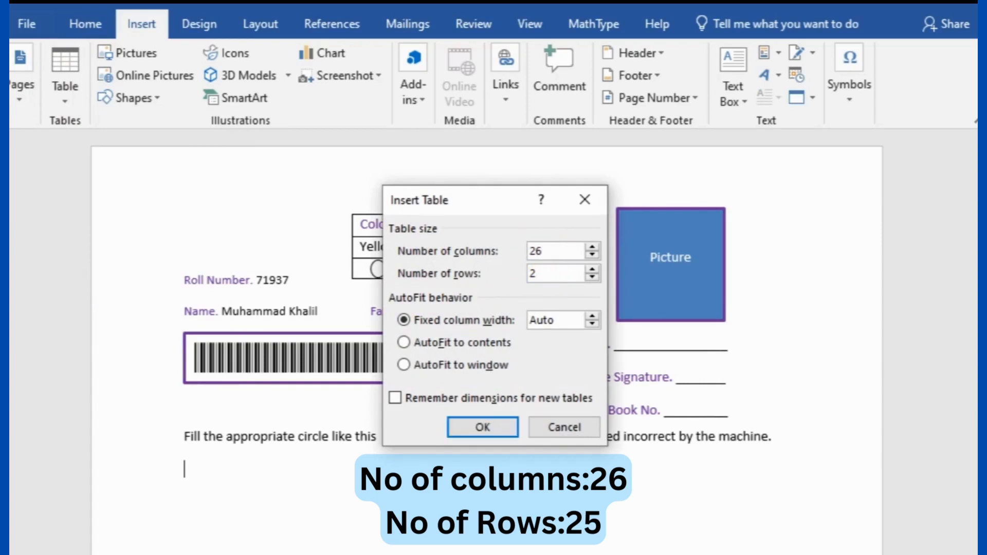
{"action": "left_click", "coordinate": [542, 272]}
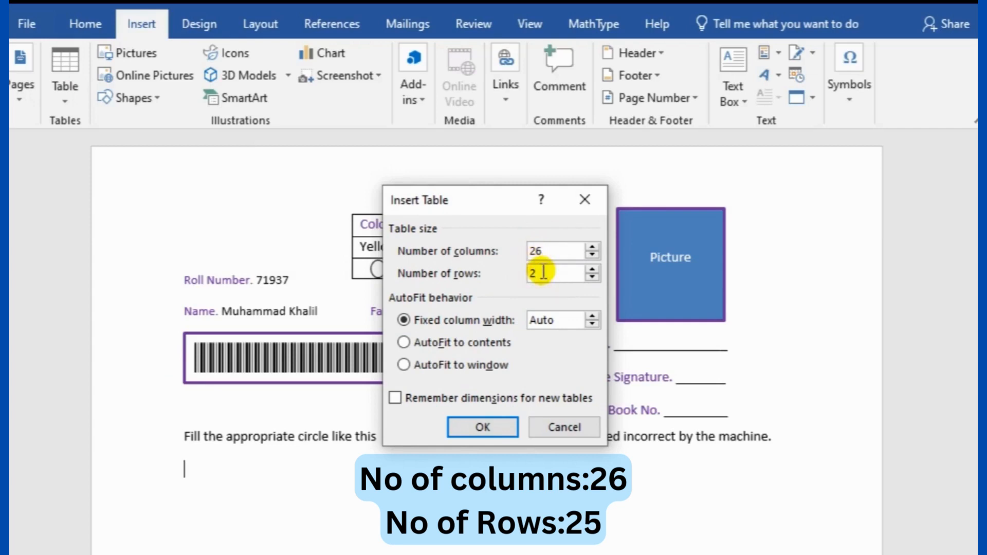
{"action": "key", "text": "BackSpace"}
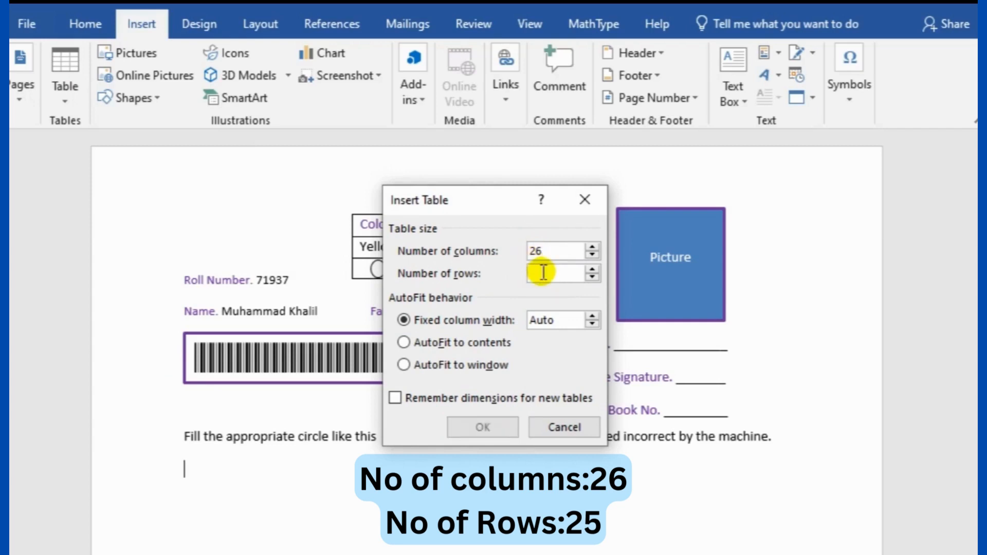
{"action": "type", "text": "25"}
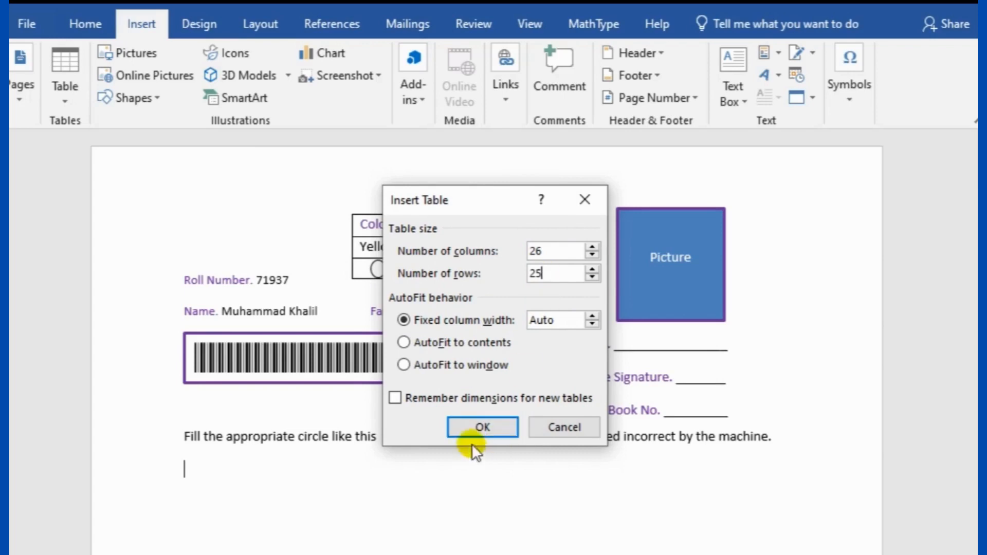
{"action": "left_click", "coordinate": [470, 427]}
Centre the contents of the grid's cells
{"action": "scroll", "coordinate": [436, 542], "scroll_direction": "down", "scroll_amount": 10}
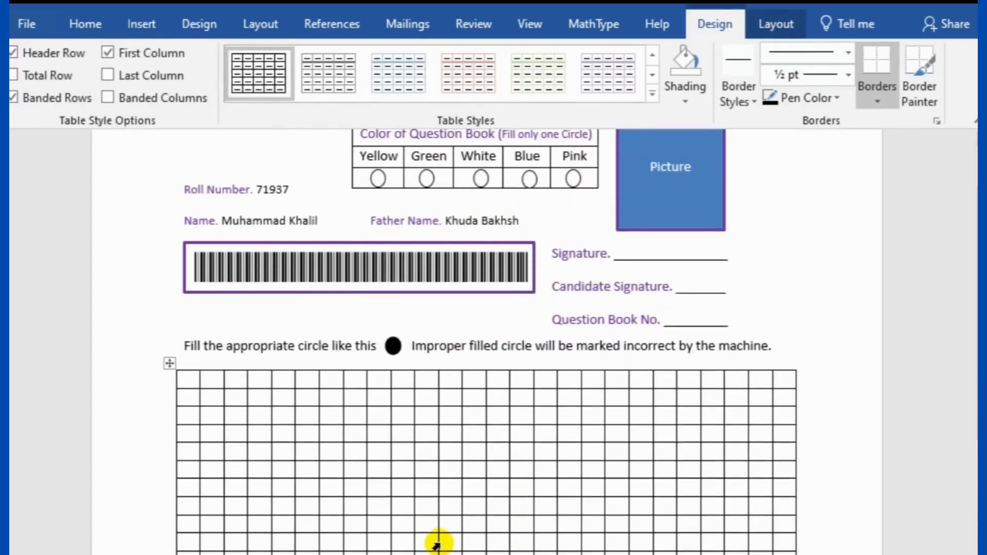
{"action": "scroll", "coordinate": [405, 522], "scroll_direction": "up", "scroll_amount": 3}
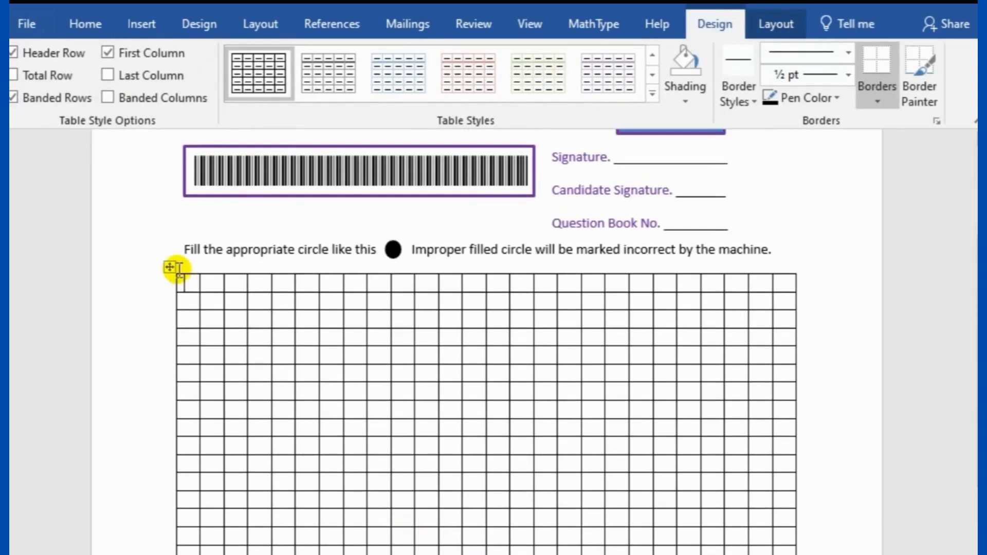
{"action": "left_click_drag", "start_coordinate": [185, 281], "coordinate": [787, 430]}
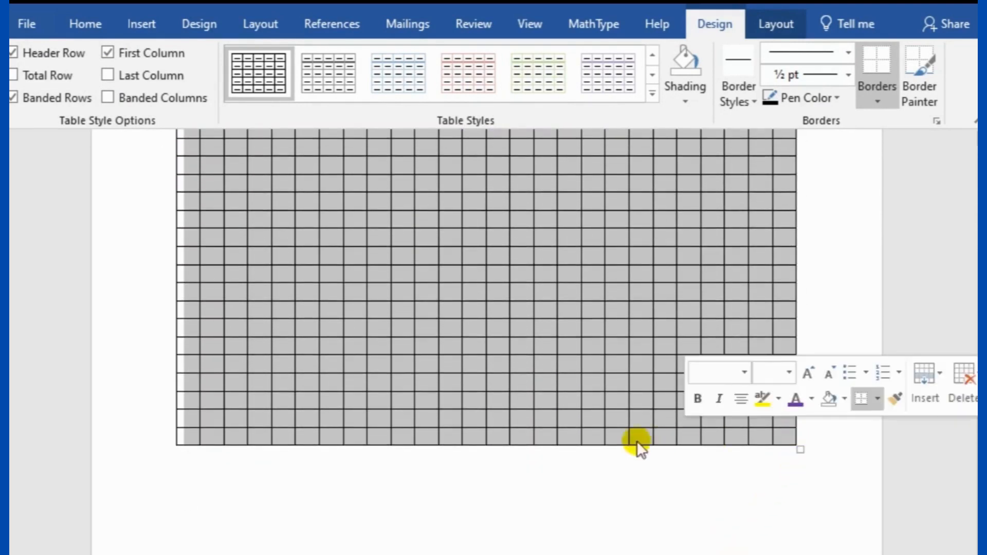
{"action": "scroll", "coordinate": [544, 446], "scroll_direction": "up", "scroll_amount": 5}
{"action": "scroll", "coordinate": [545, 446], "scroll_direction": "up", "scroll_amount": 3}
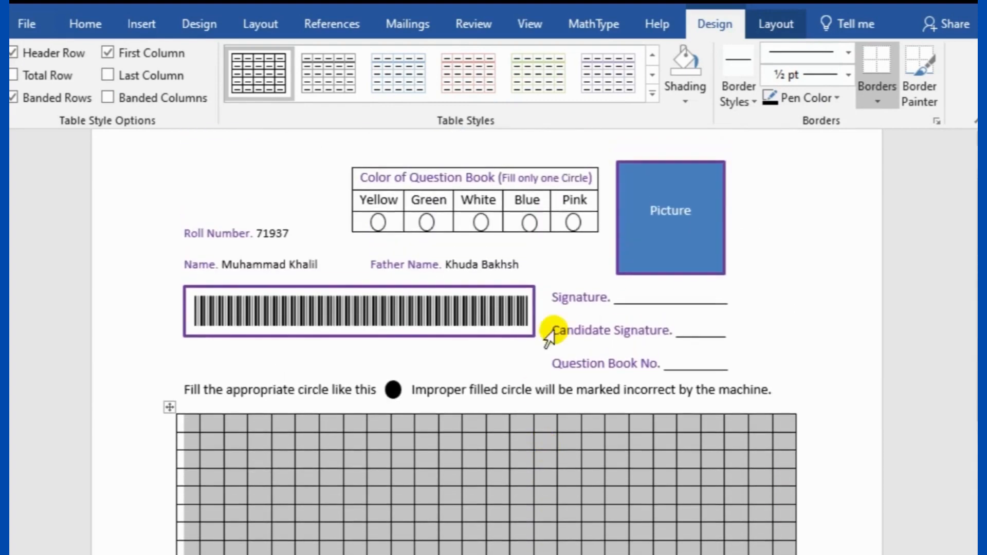
{"action": "left_click", "coordinate": [772, 30]}
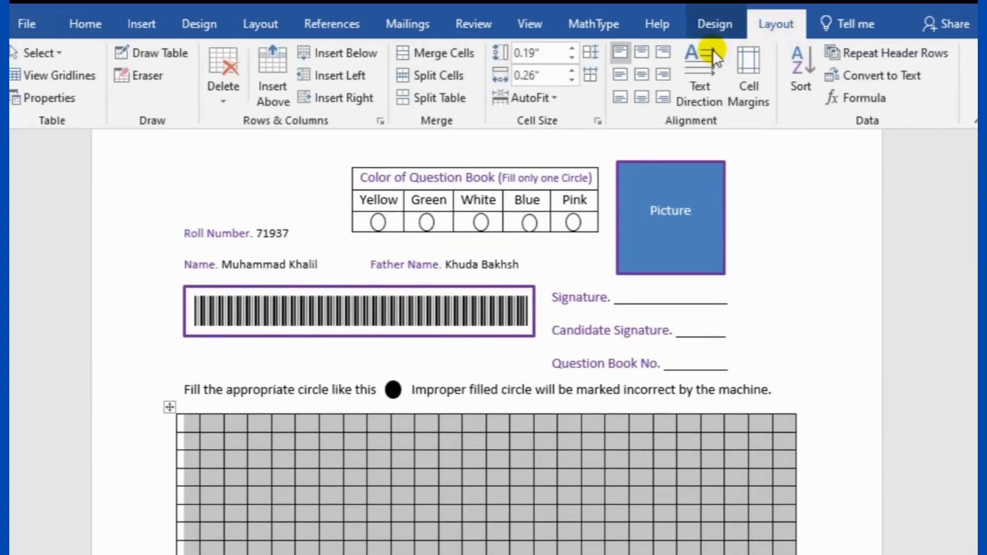
{"action": "left_click", "coordinate": [641, 75]}
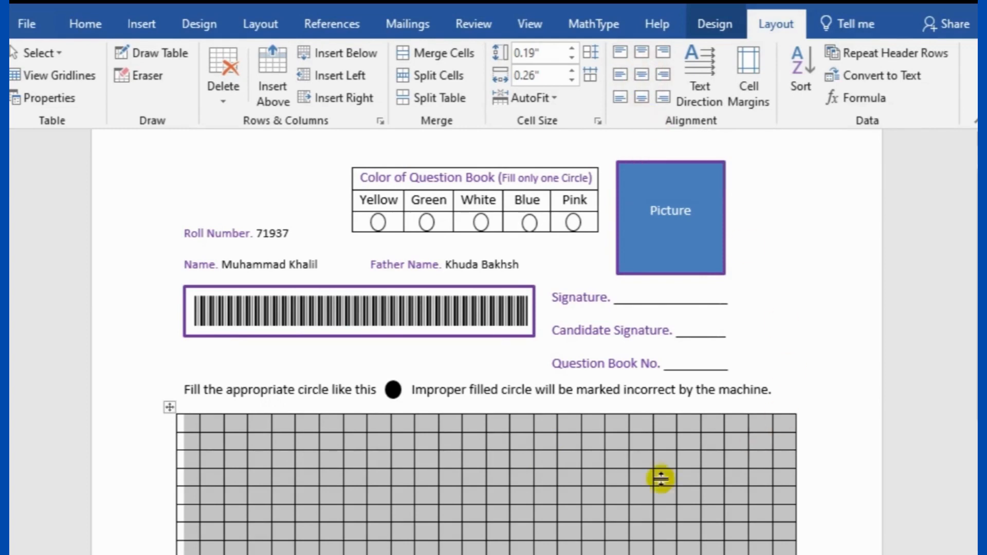
{"action": "scroll", "coordinate": [385, 522], "scroll_direction": "down", "scroll_amount": 2}
{"action": "left_click", "coordinate": [859, 334]}
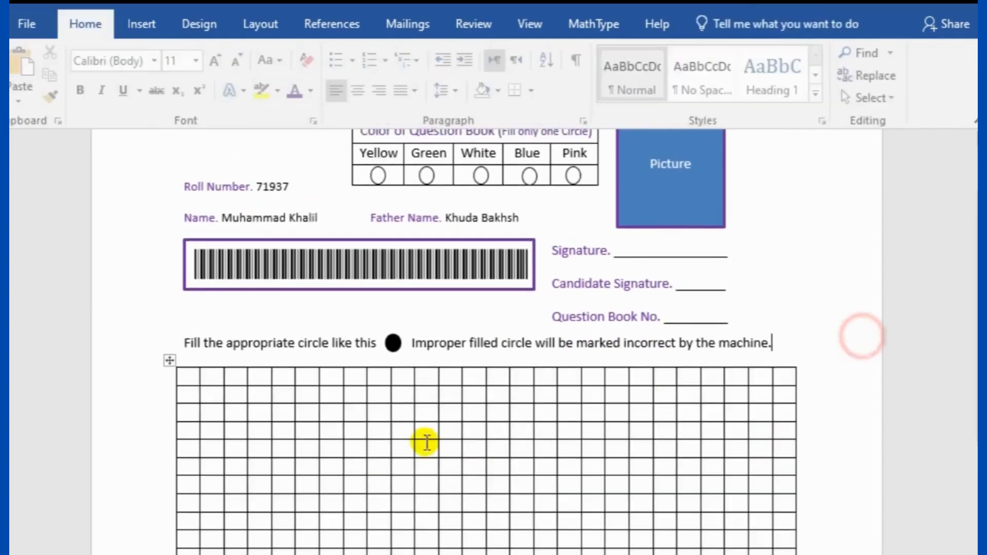
Number the first column's cells 01, 02 and 03
{"action": "left_click", "coordinate": [190, 379]}
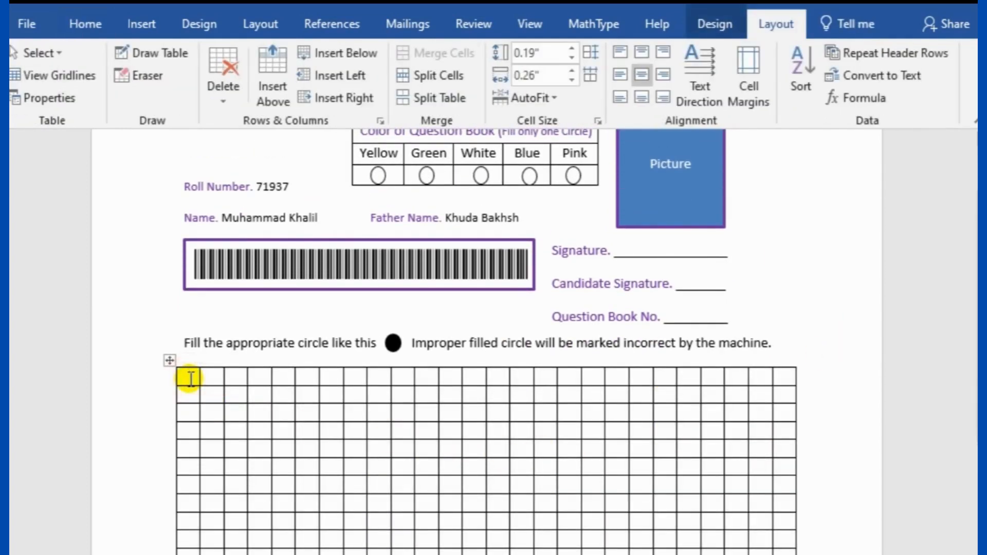
{"action": "type", "text": "01"}
{"action": "left_click", "coordinate": [188, 395]}
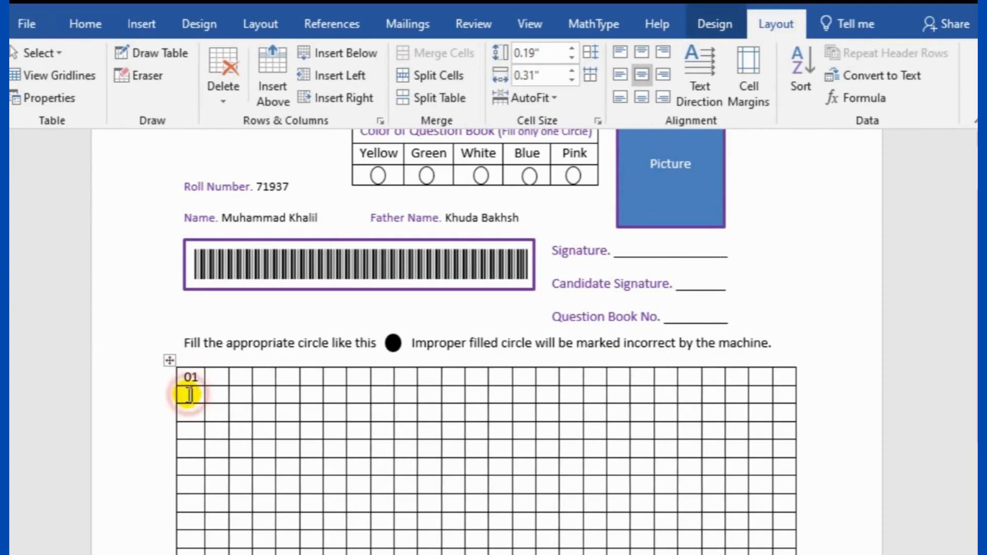
{"action": "type", "text": "02"}
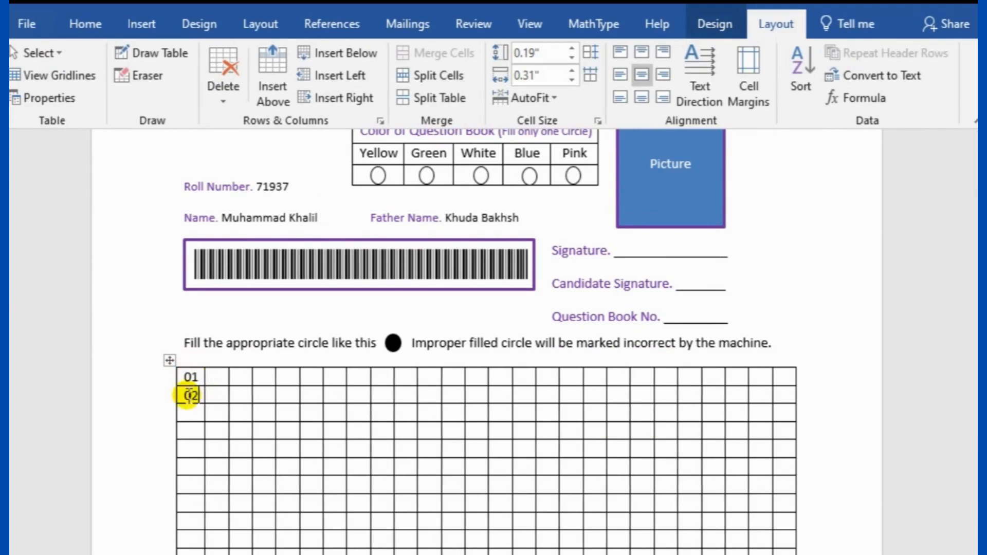
{"action": "left_click", "coordinate": [191, 412]}
{"action": "type", "text": "03"}
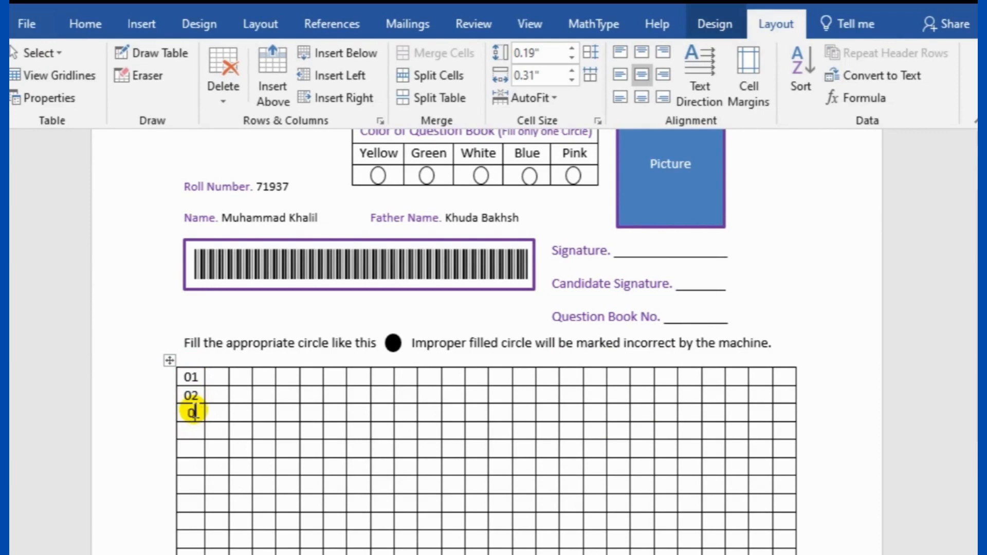
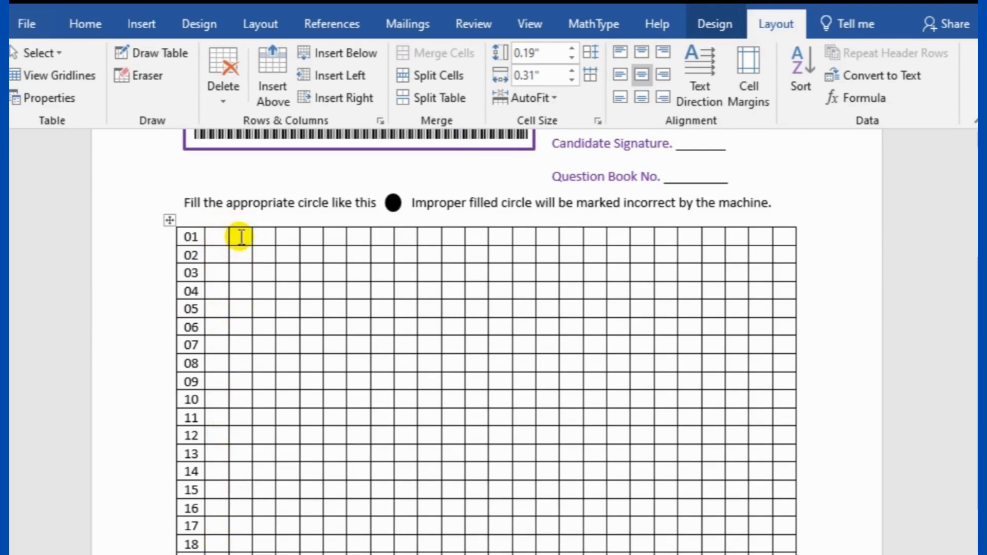
Apply the OMR bubble font to row 01's four answer cells
{"action": "left_click_drag", "start_coordinate": [241, 237], "coordinate": [312, 237]}
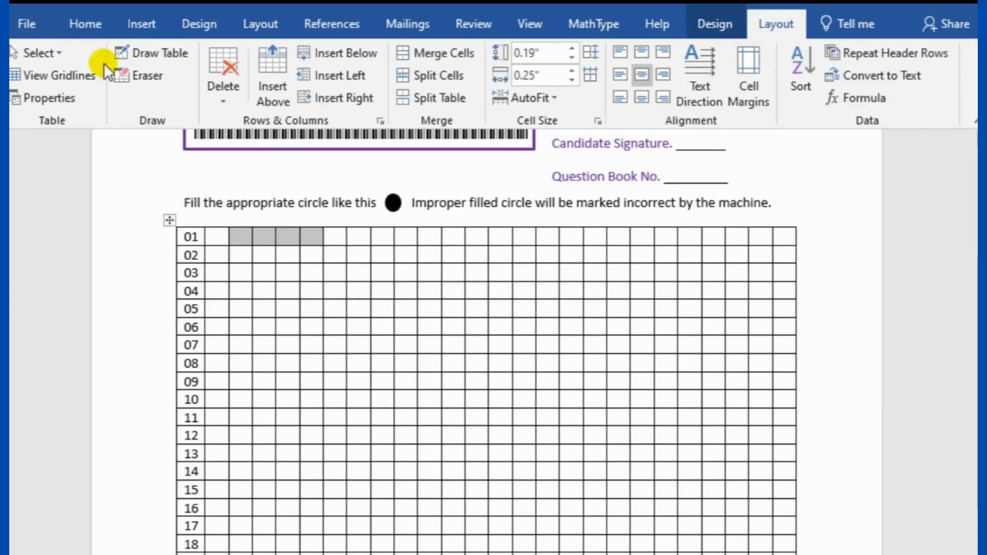
{"action": "left_click", "coordinate": [83, 28]}
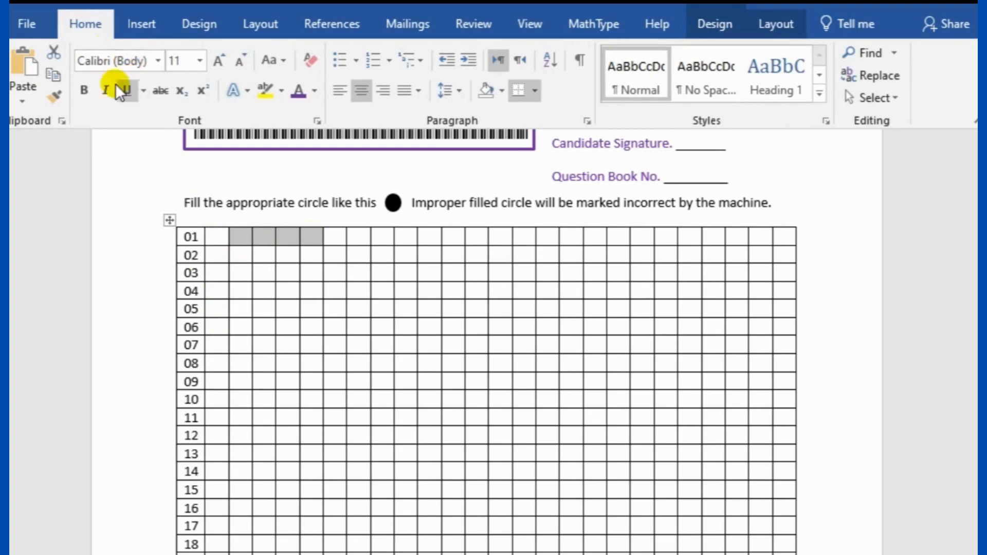
{"action": "left_click", "coordinate": [159, 62]}
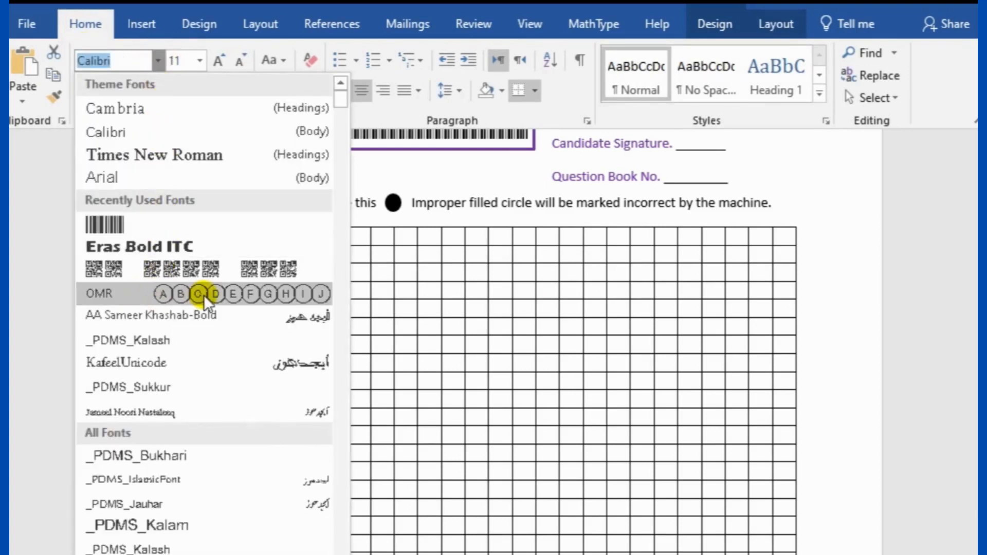
{"action": "left_click", "coordinate": [154, 299]}
{"action": "left_click", "coordinate": [239, 236]}
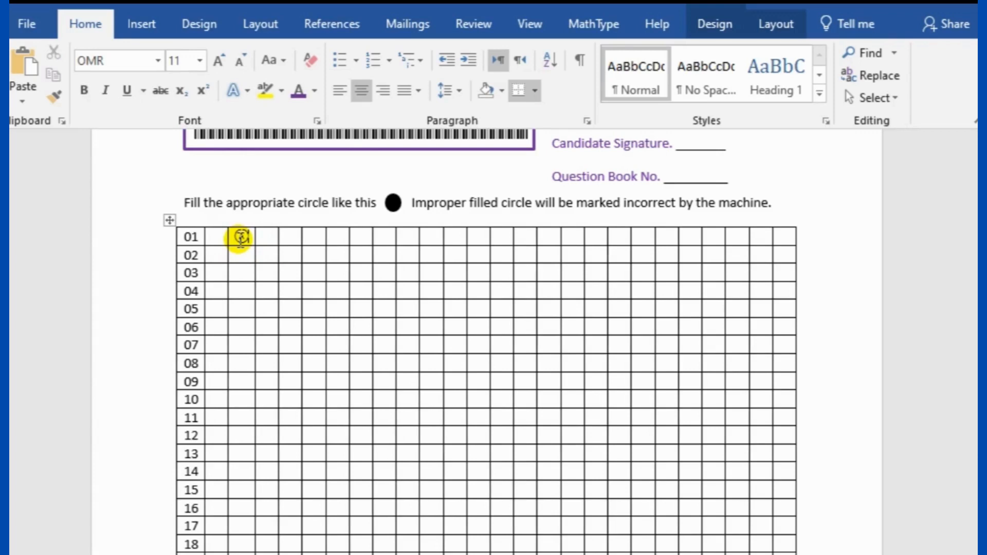
Enter the B, C and D bubbles in row 01
{"action": "left_click", "coordinate": [265, 236]}
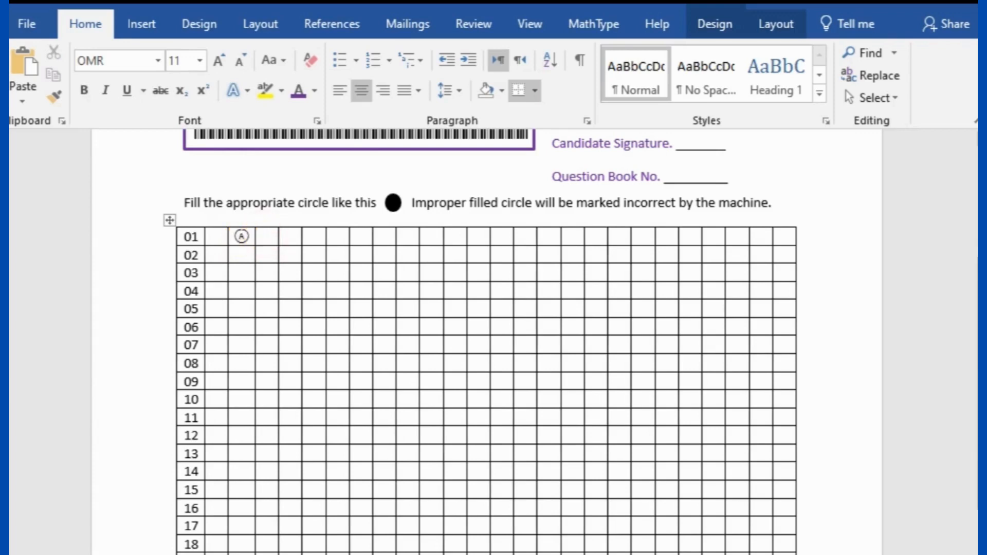
{"action": "type", "text": "B"}
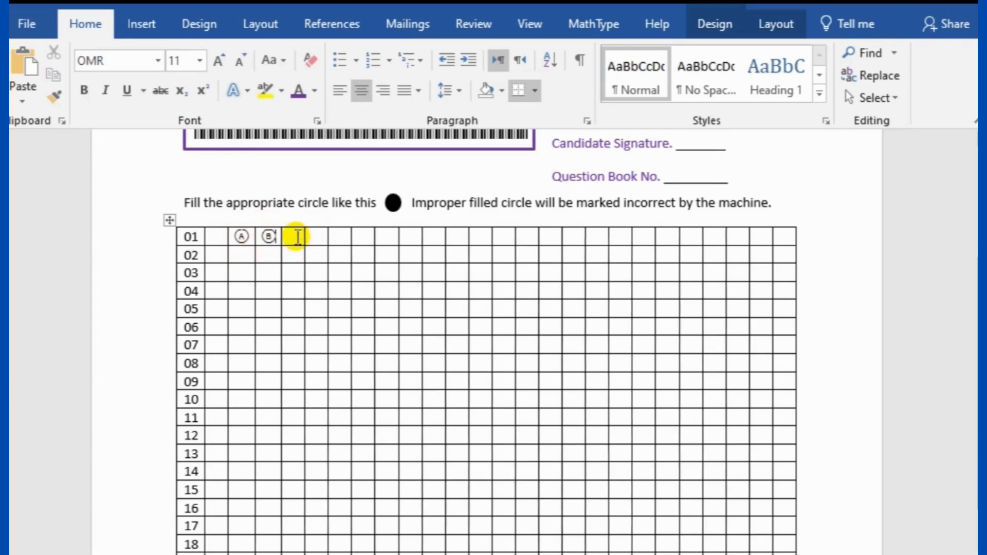
{"action": "left_click", "coordinate": [297, 237]}
{"action": "type", "text": "C"}
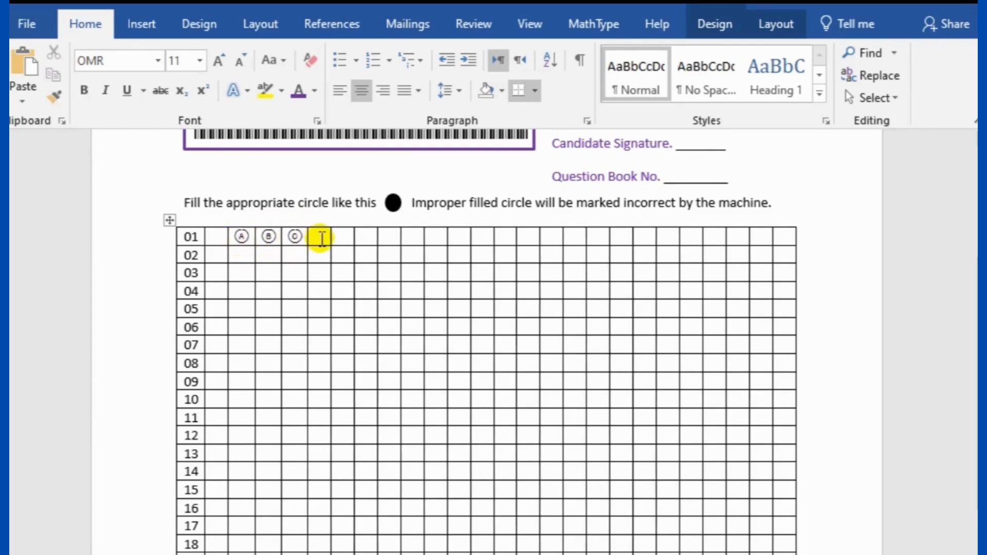
{"action": "left_click", "coordinate": [321, 237]}
{"action": "type", "text": "D"}
Apply the OMR font to the A–D cells of rows 02–04
{"action": "left_click", "coordinate": [240, 255]}
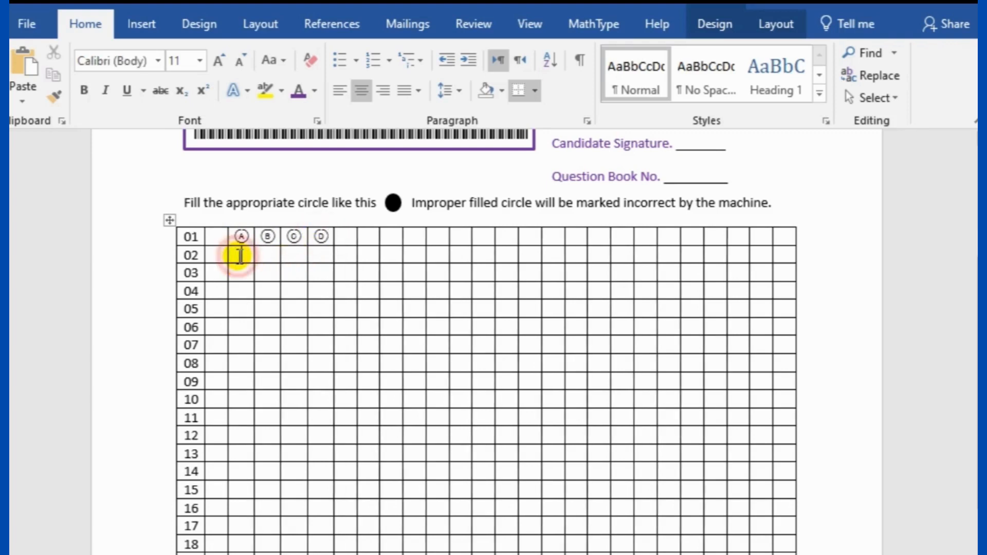
{"action": "mouse_move", "coordinate": [240, 256]}
{"action": "left_mouse_down"}
{"action": "mouse_move", "coordinate": [318, 256]}
{"action": "mouse_move", "coordinate": [328, 290]}
{"action": "left_mouse_up"}
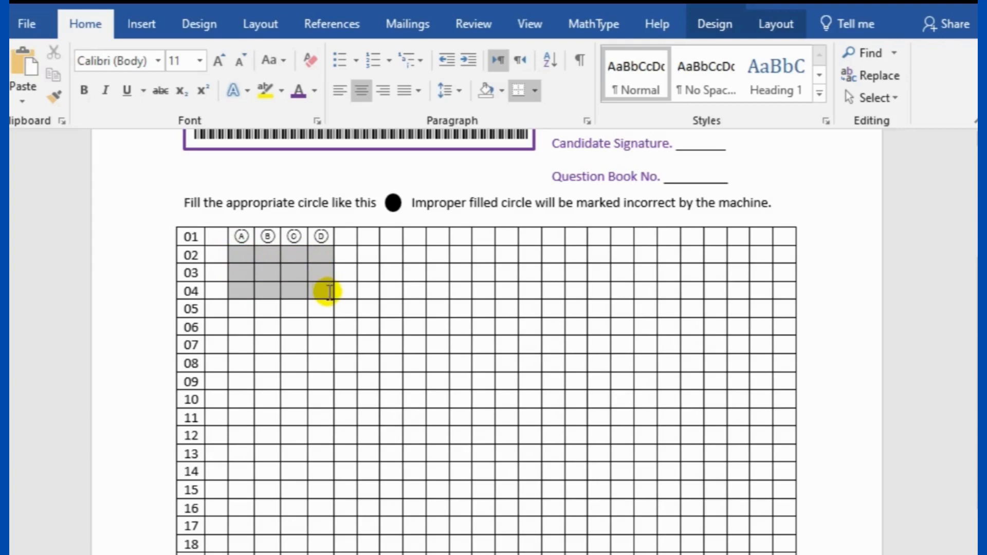
{"action": "left_click", "coordinate": [158, 61]}
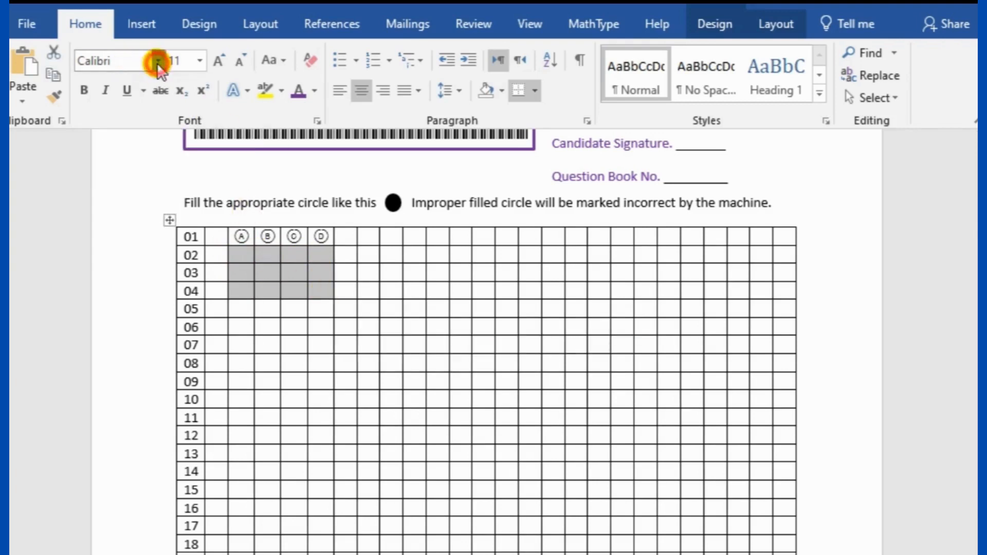
{"action": "left_click", "coordinate": [165, 223]}
{"action": "left_click", "coordinate": [245, 236]}
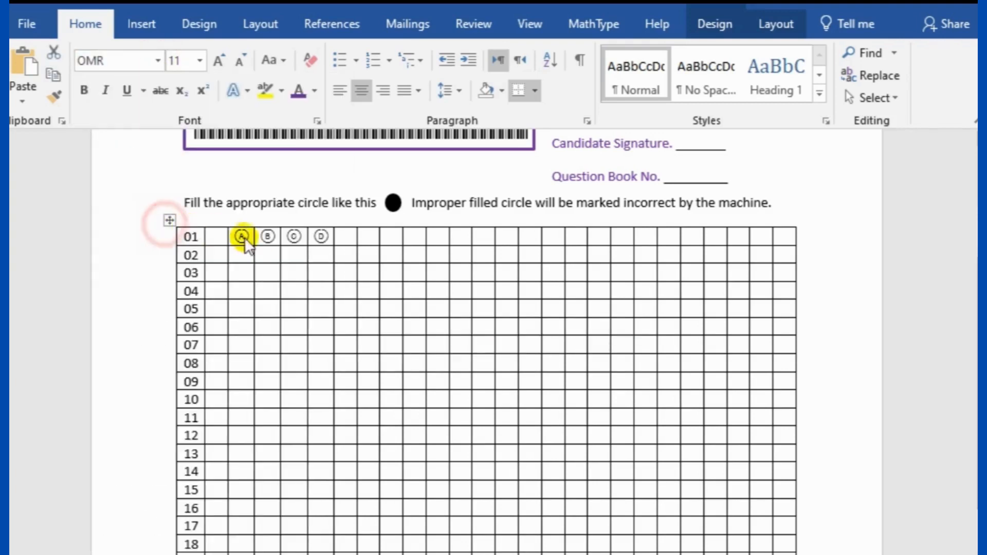
Type the A and B bubbles into rows 02–04
{"action": "left_click", "coordinate": [247, 256]}
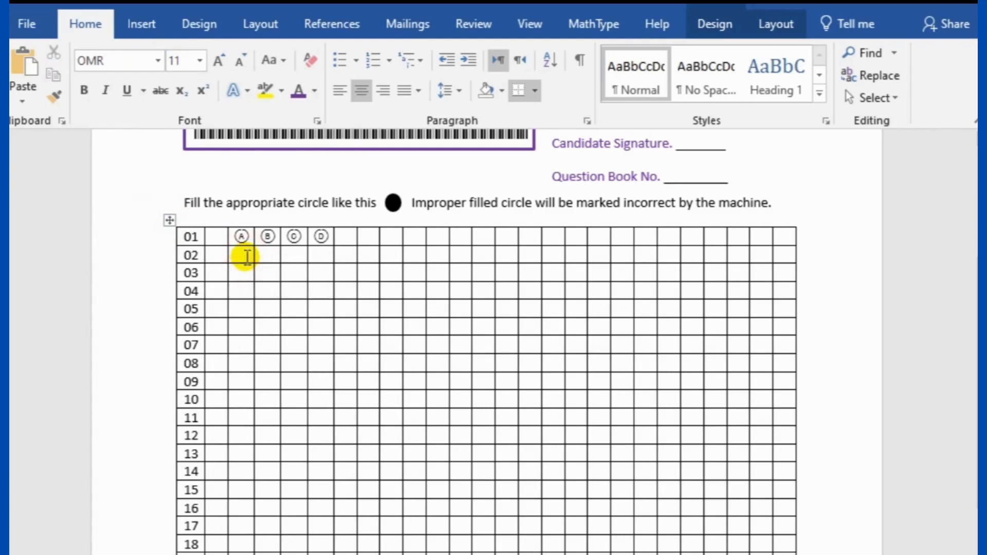
{"action": "type", "text": "A"}
{"action": "left_click", "coordinate": [242, 273]}
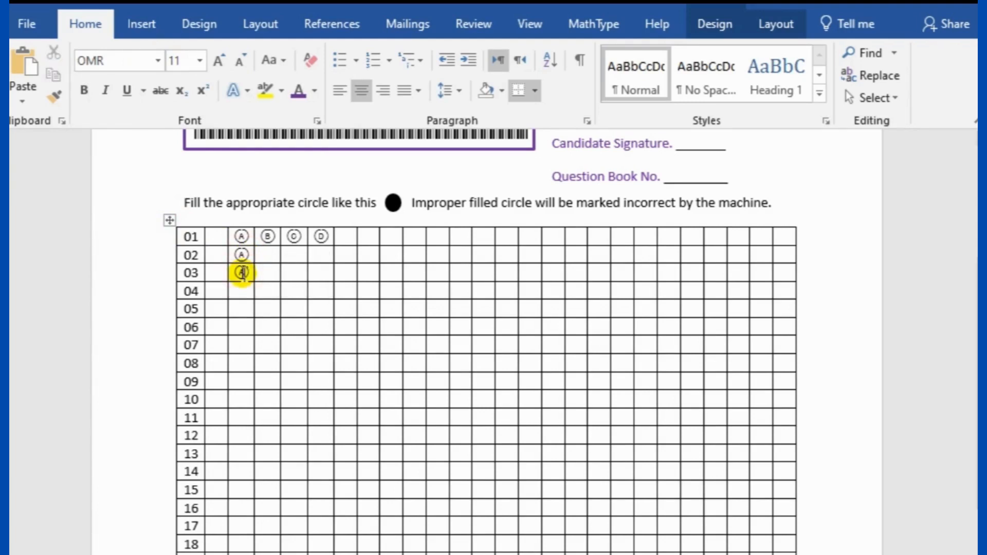
{"action": "left_click", "coordinate": [242, 291]}
{"action": "type", "text": "A"}
{"action": "left_click", "coordinate": [267, 254]}
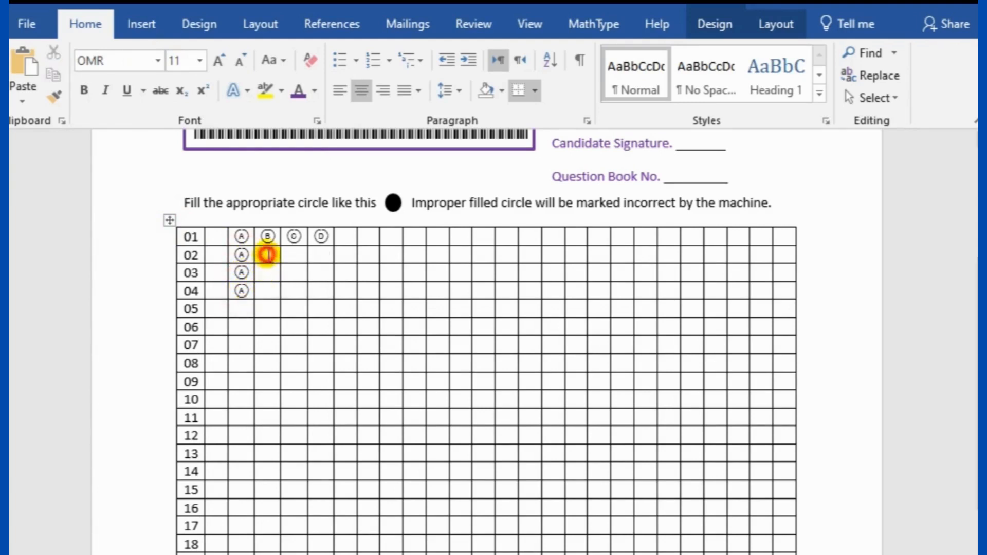
{"action": "type", "text": "B"}
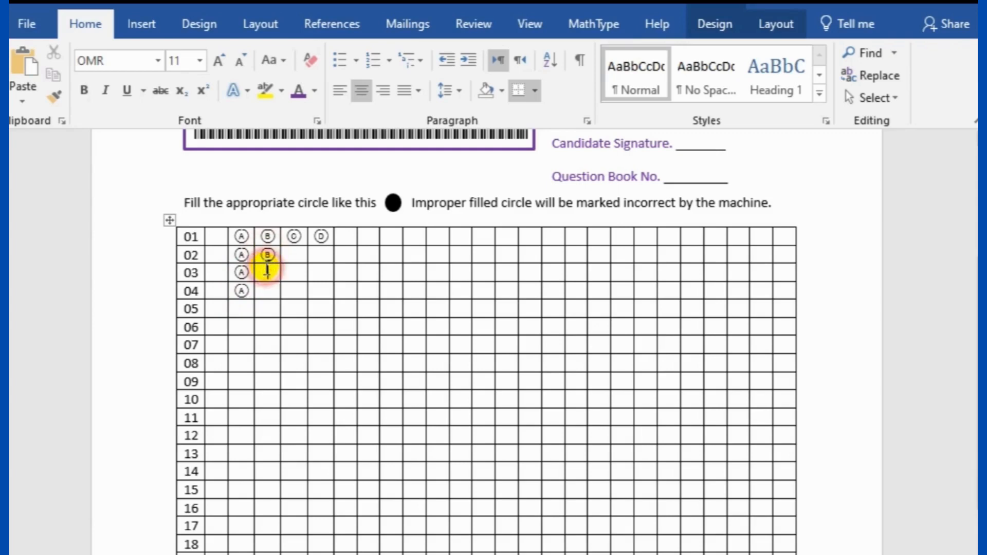
{"action": "left_click", "coordinate": [267, 271]}
{"action": "type", "text": "B"}
{"action": "left_click", "coordinate": [265, 290]}
{"action": "type", "text": "B"}
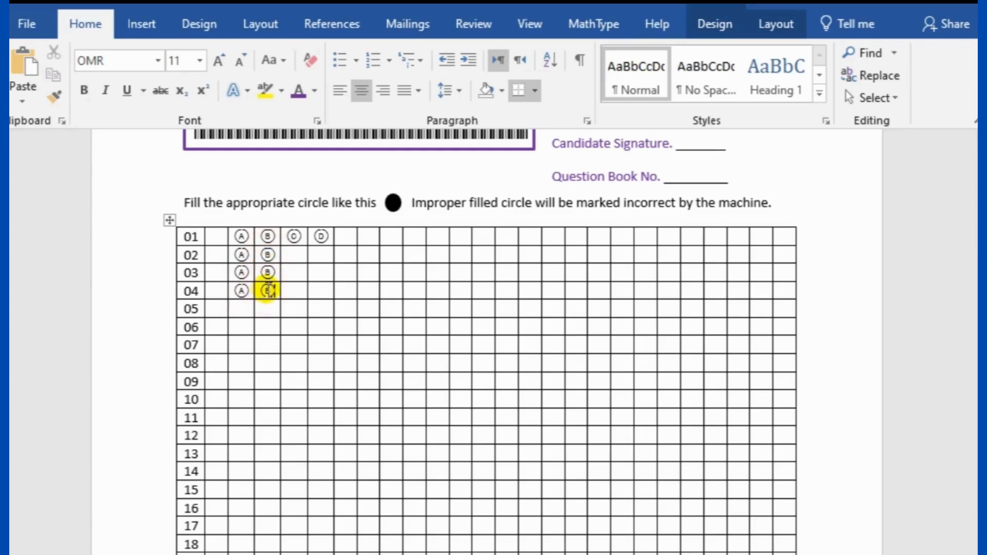
Type the C and D bubbles into rows 02–04
{"action": "left_click", "coordinate": [294, 254]}
{"action": "type", "text": "C"}
{"action": "left_click", "coordinate": [294, 271]}
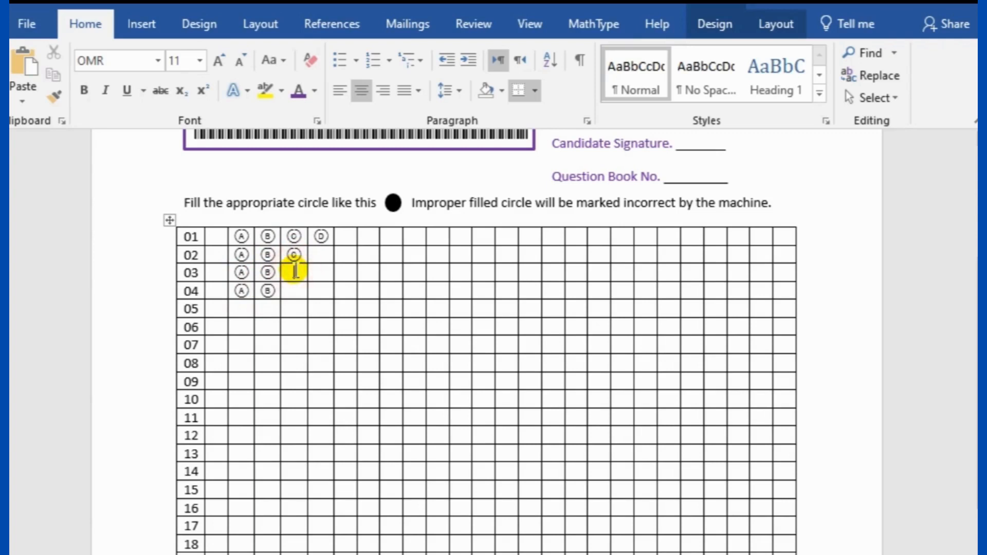
{"action": "type", "text": "C"}
{"action": "left_click", "coordinate": [291, 289]}
{"action": "type", "text": "C"}
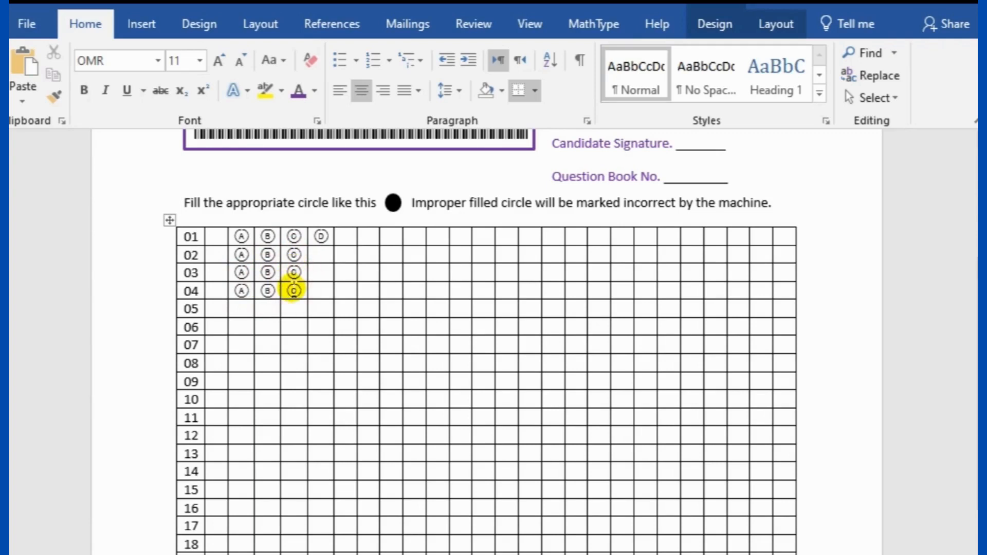
{"action": "left_click", "coordinate": [321, 252]}
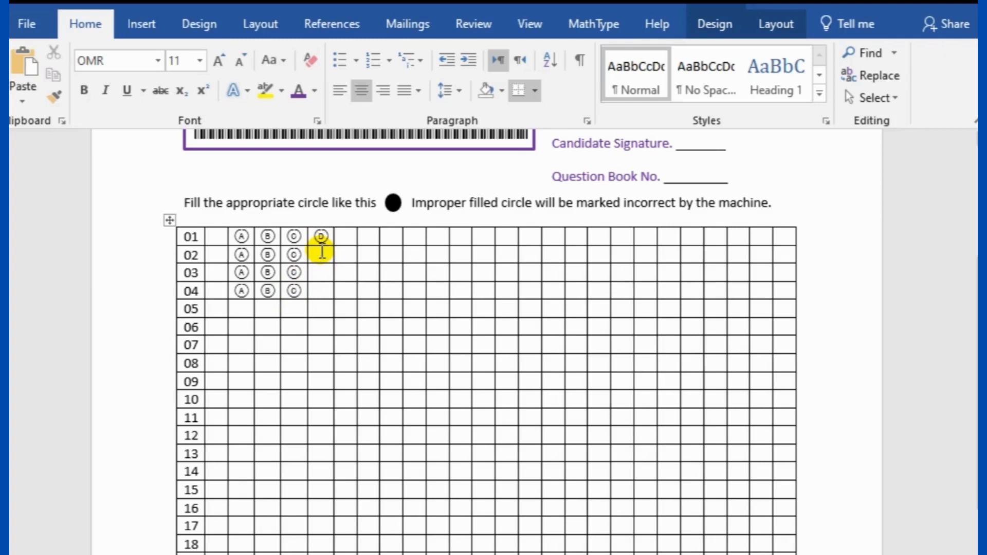
{"action": "type", "text": "D"}
{"action": "left_click", "coordinate": [320, 271]}
{"action": "type", "text": "D"}
{"action": "left_click", "coordinate": [321, 290]}
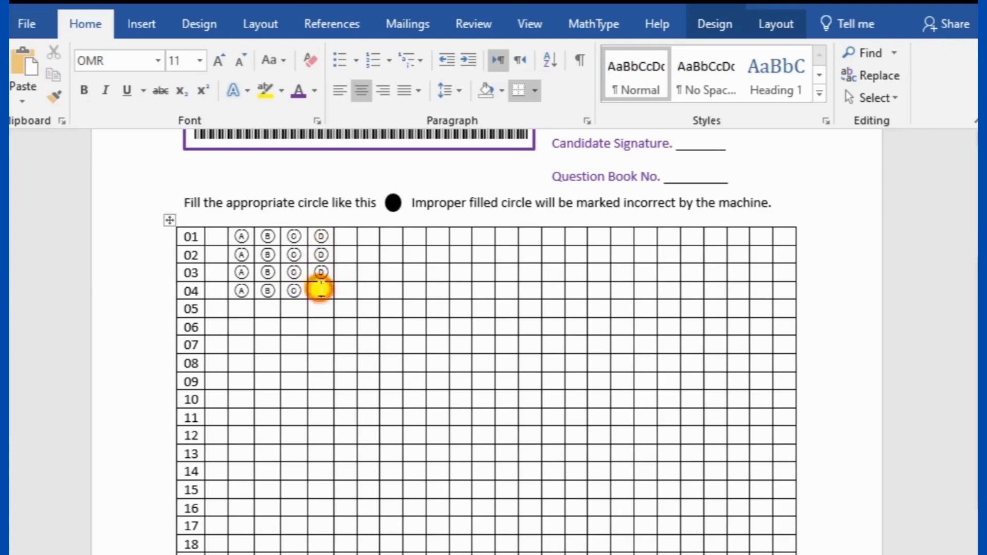
{"action": "type", "text": "D"}
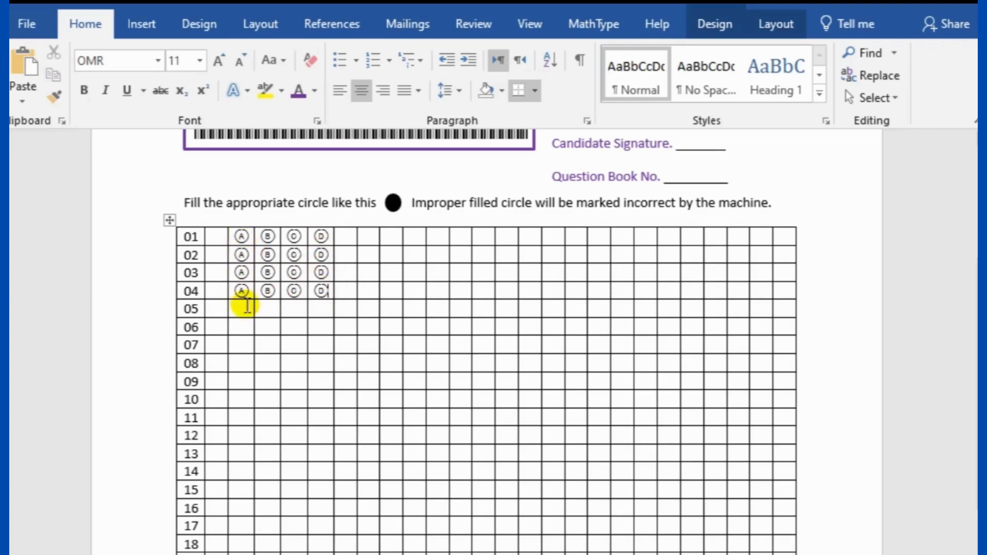
{"action": "left_click", "coordinate": [238, 236]}
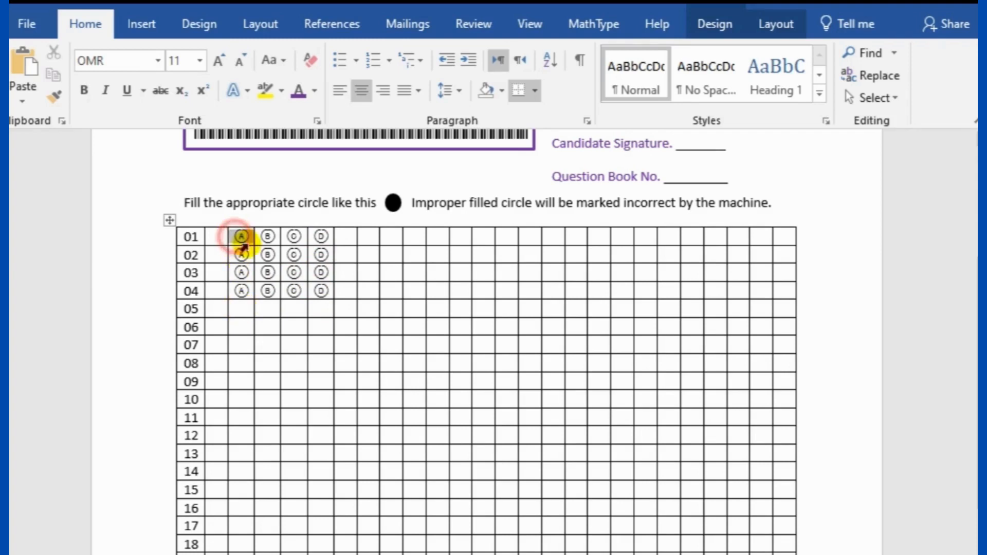
Paste the 4×4 A–D bubble block into rows 05–08, 09–12 and 13–16
{"action": "left_click_drag", "start_coordinate": [241, 246], "coordinate": [322, 292]}
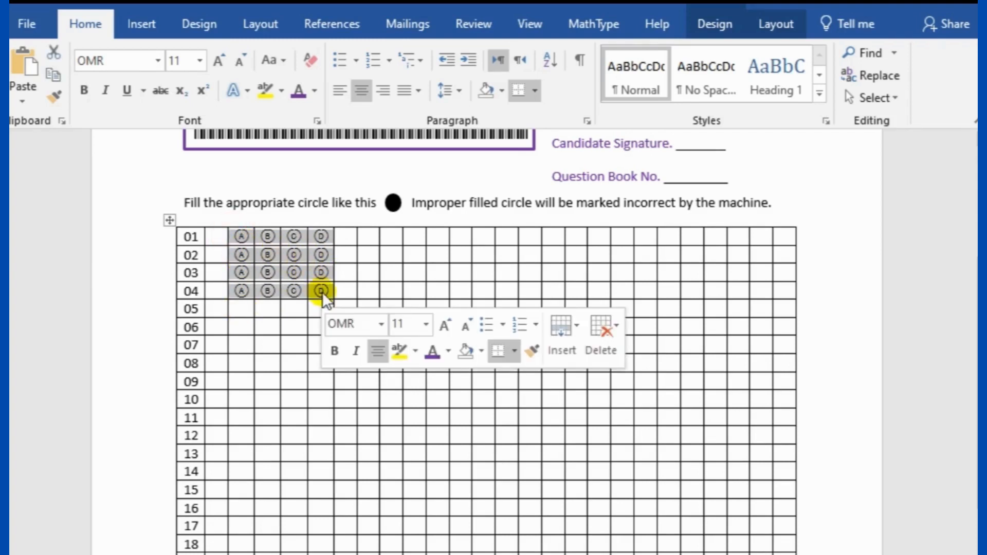
{"action": "left_click", "coordinate": [242, 311]}
{"action": "key", "text": "ctrl+v"}
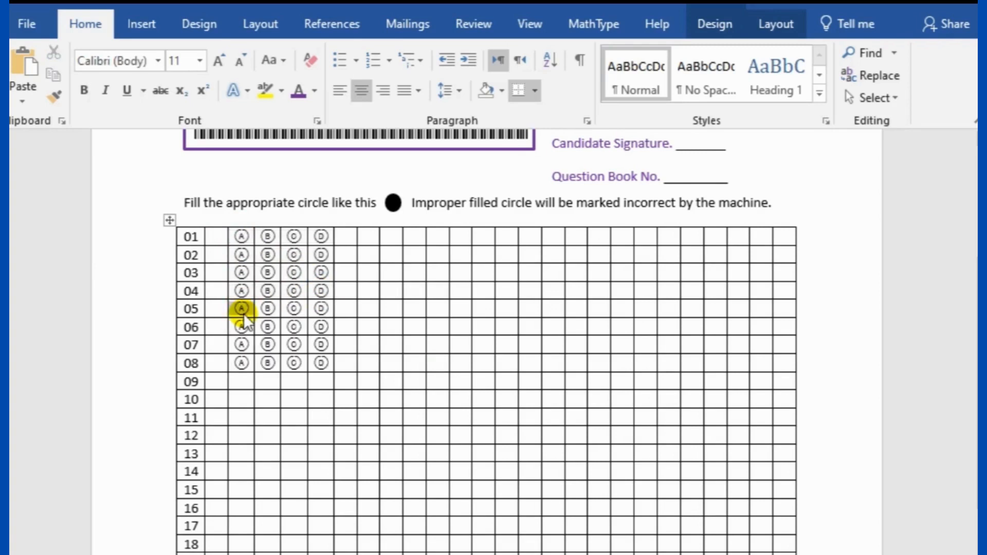
{"action": "left_click", "coordinate": [240, 383]}
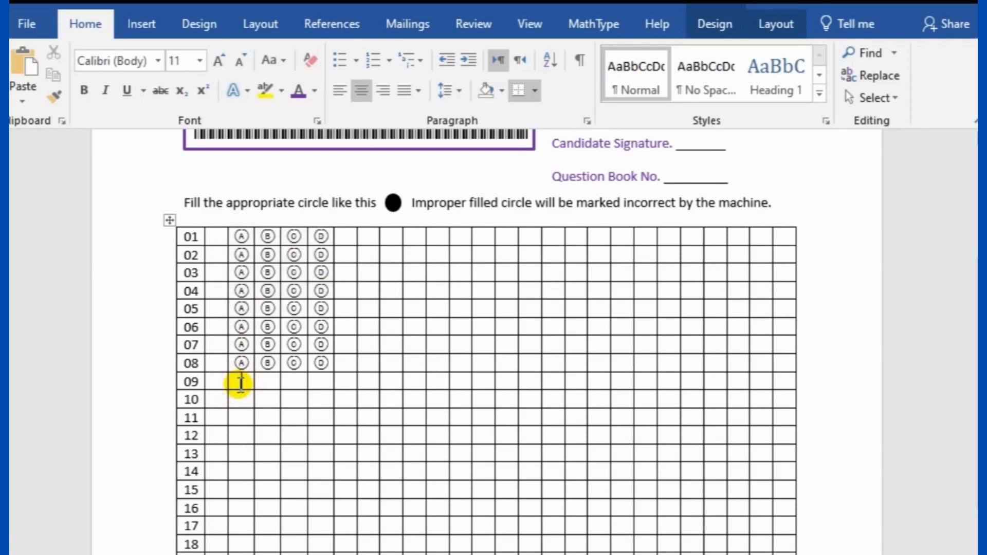
{"action": "key", "text": "ctrl+v"}
{"action": "scroll", "coordinate": [240, 385], "scroll_direction": "down", "scroll_amount": 3}
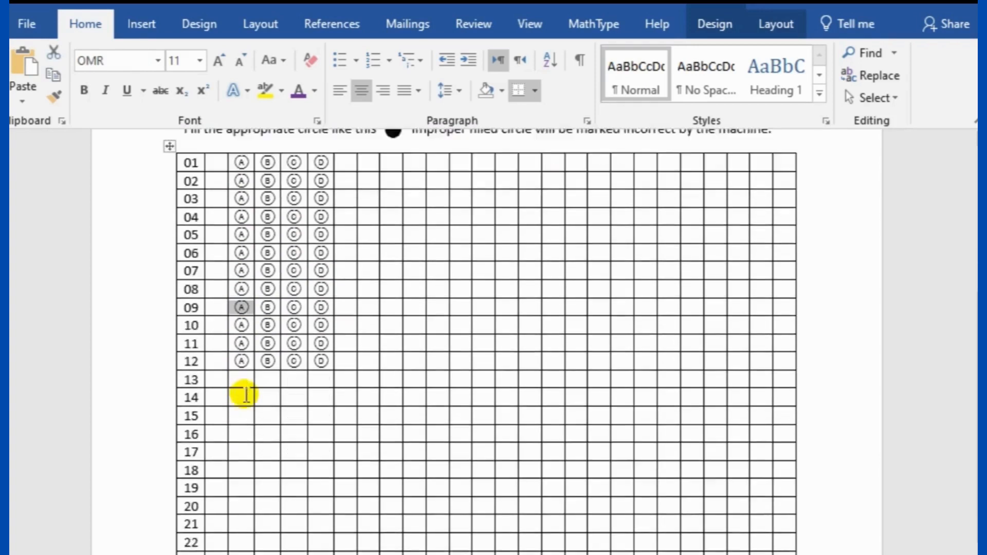
{"action": "left_click", "coordinate": [235, 363]}
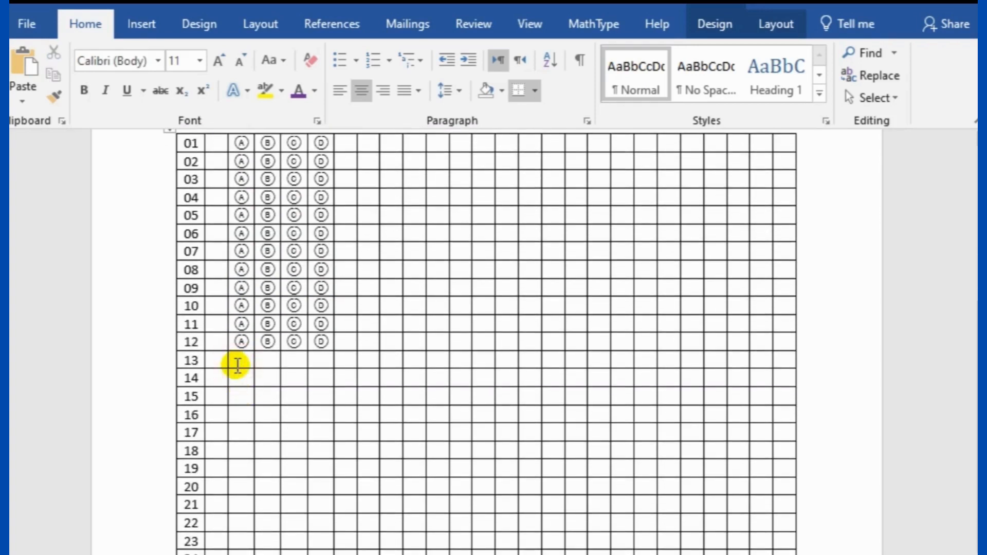
{"action": "key", "text": "ctrl+v"}
Paste the bubble block into rows 17–20 and 21 onward, checking row 24
{"action": "left_click", "coordinate": [244, 436]}
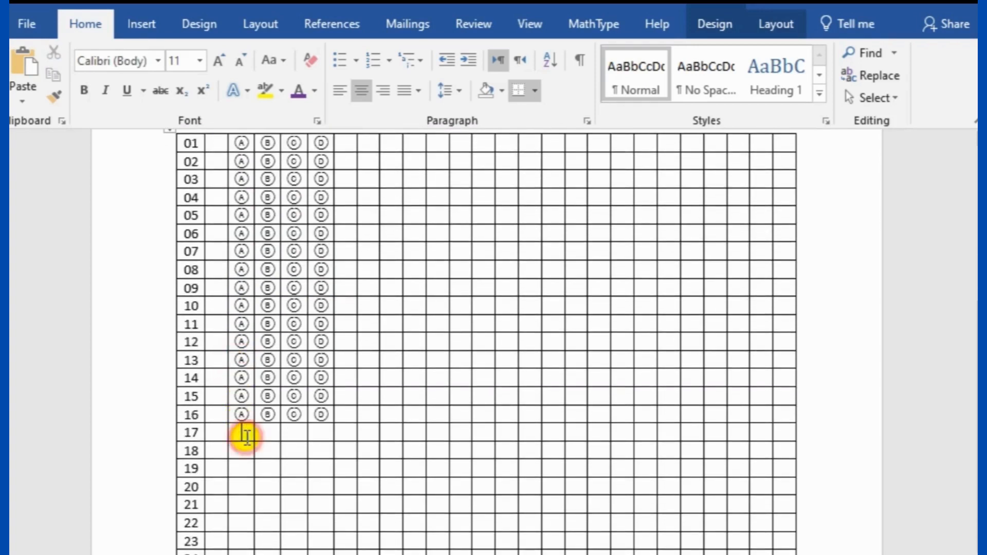
{"action": "key", "text": "ctrl+v"}
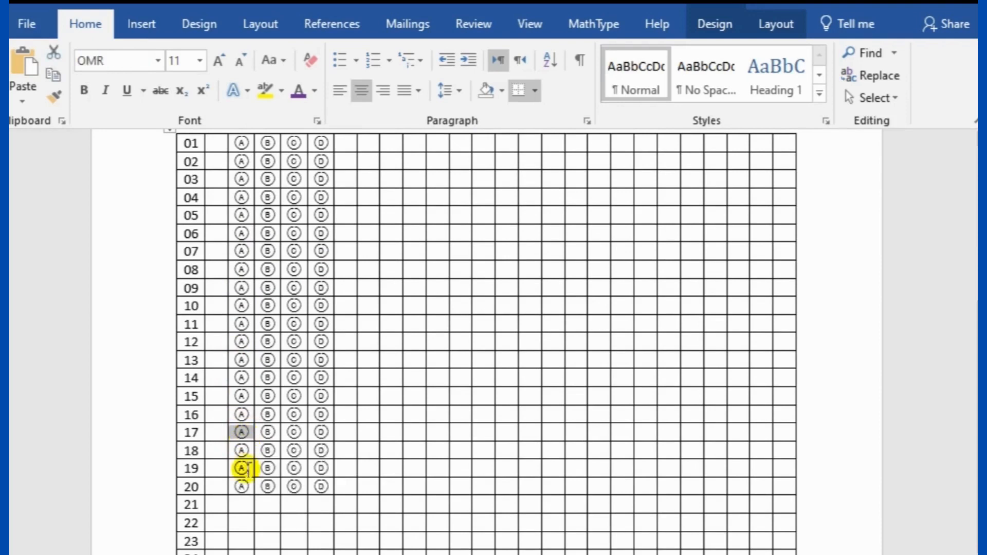
{"action": "left_click", "coordinate": [240, 505]}
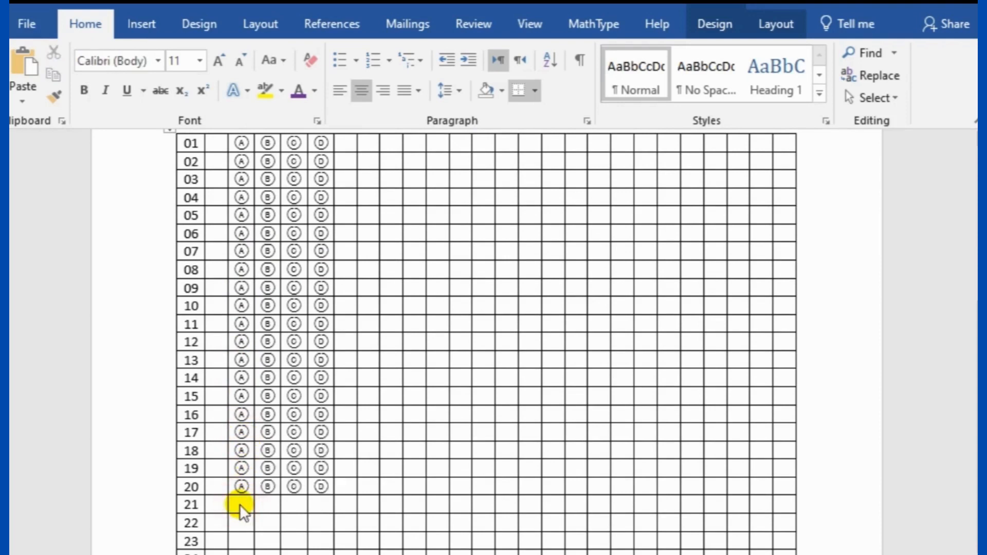
{"action": "key", "text": "ctrl+v"}
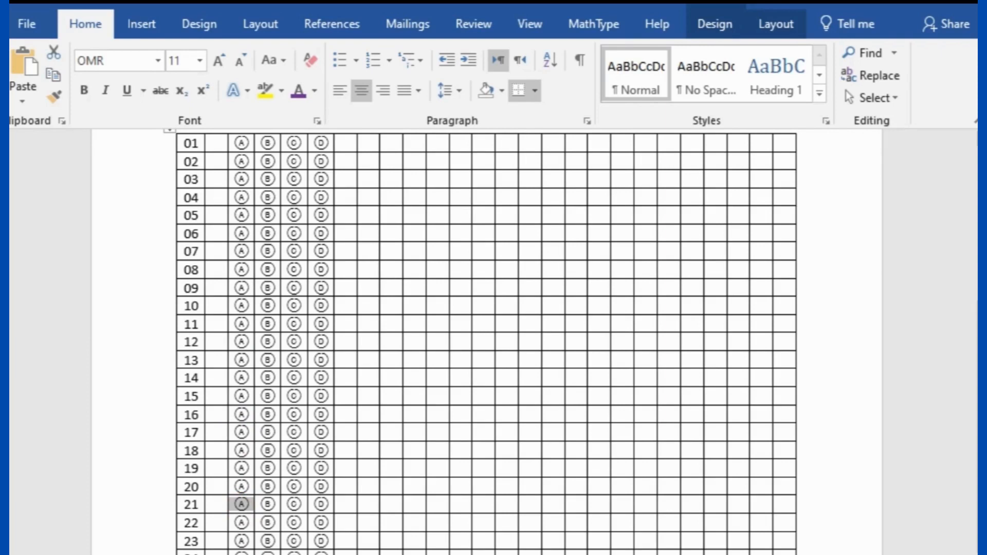
{"action": "left_click", "coordinate": [239, 546]}
{"action": "left_click_drag", "start_coordinate": [235, 553], "coordinate": [321, 552]}
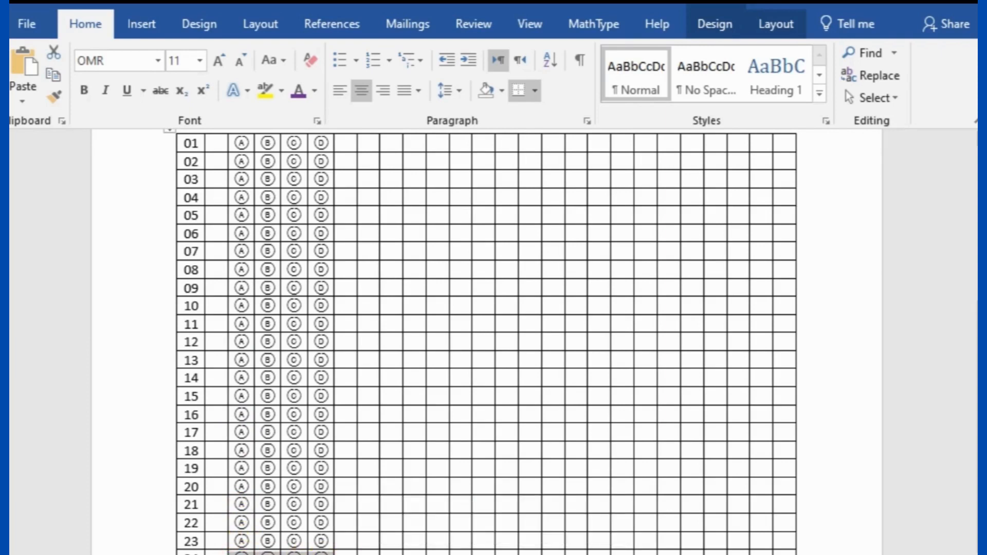
{"action": "left_click", "coordinate": [242, 554]}
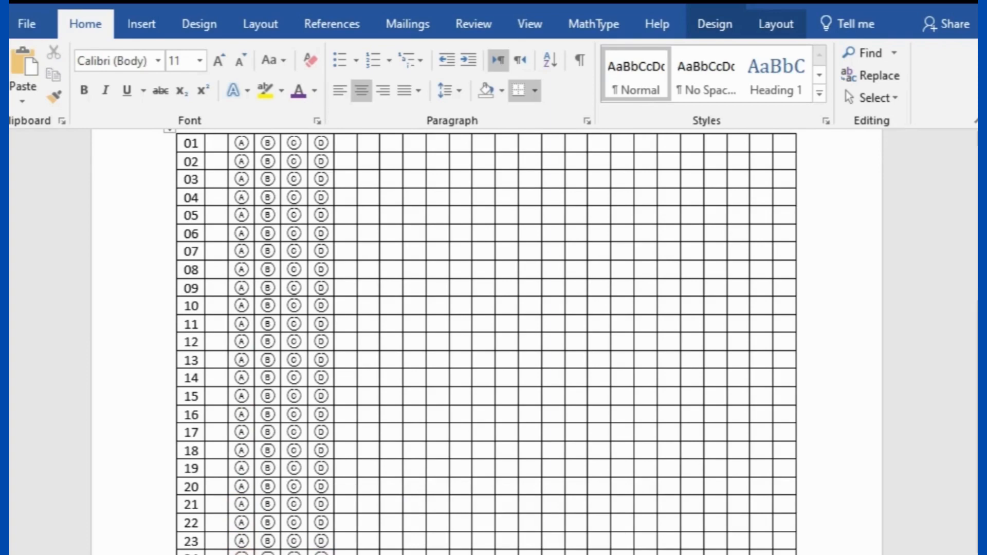
{"action": "left_click_drag", "start_coordinate": [241, 554], "coordinate": [321, 554]}
{"action": "scroll", "coordinate": [221, 434], "scroll_direction": "up", "scroll_amount": 3}
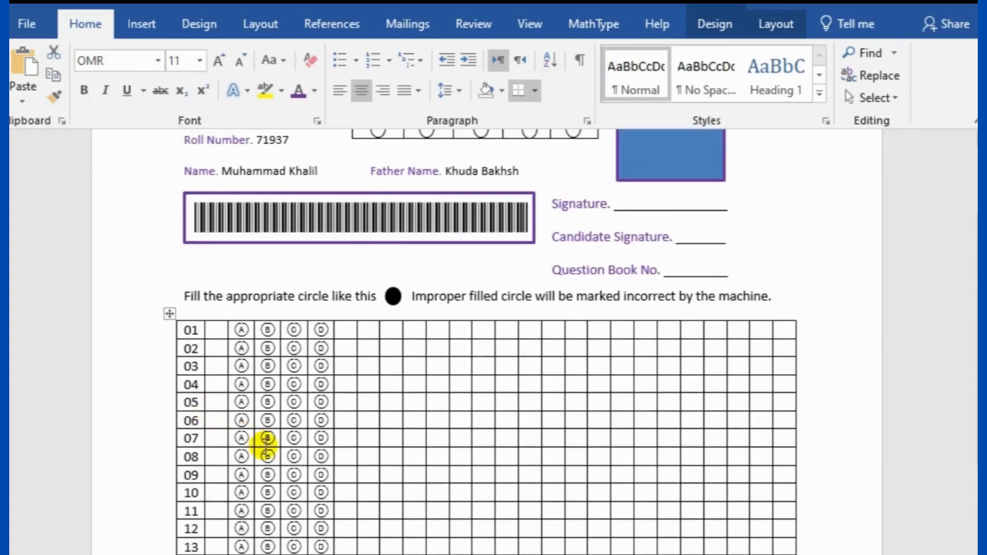
Colour all A–D bubble cells of the first block with the purple standard colour
{"action": "scroll", "coordinate": [264, 438], "scroll_direction": "down", "scroll_amount": 2}
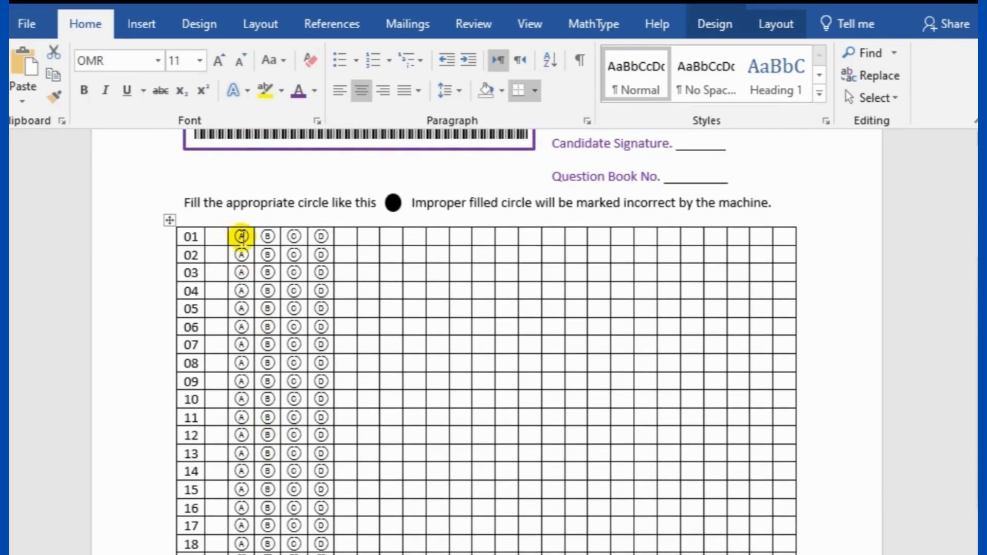
{"action": "left_click_drag", "start_coordinate": [241, 236], "coordinate": [323, 554]}
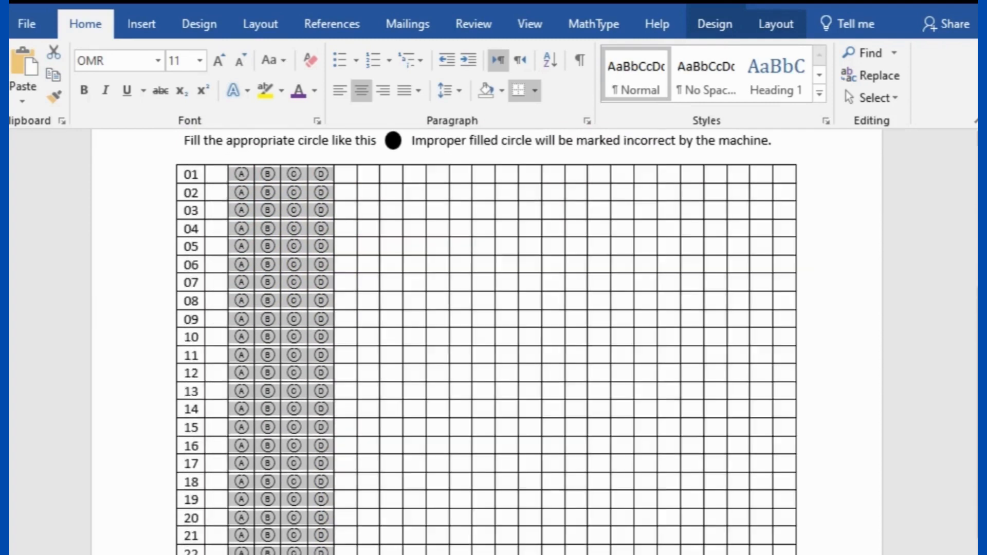
{"action": "left_click", "coordinate": [314, 91]}
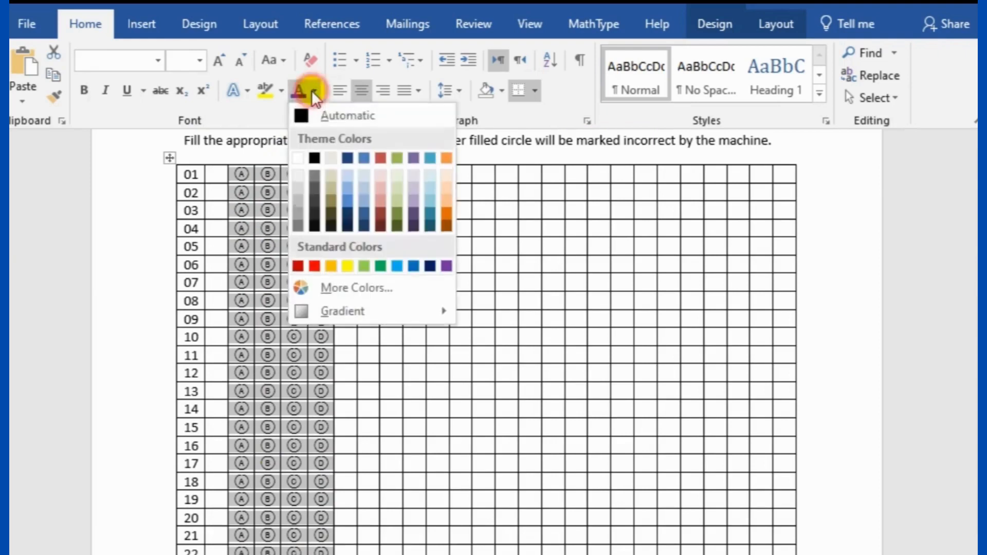
{"action": "left_click", "coordinate": [446, 265]}
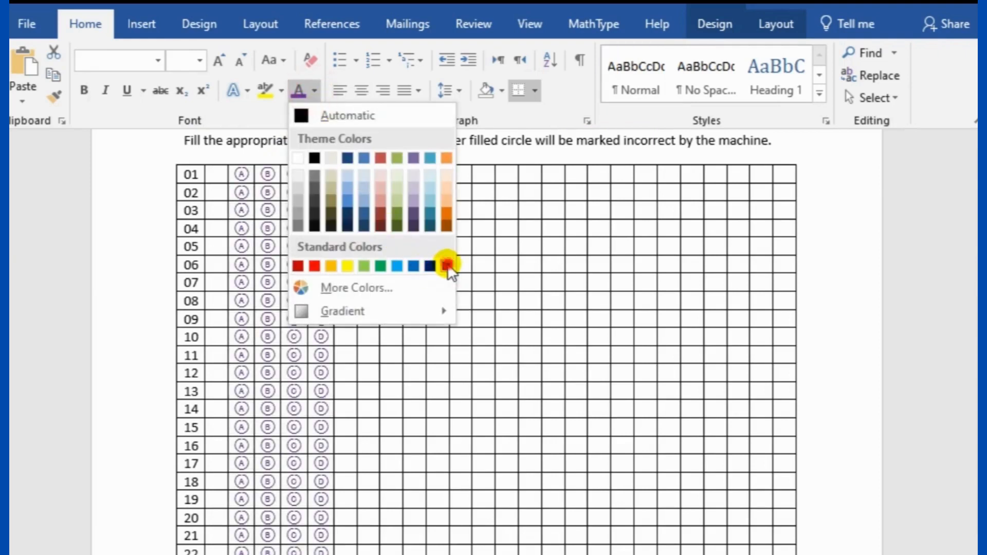
{"action": "left_click", "coordinate": [843, 279]}
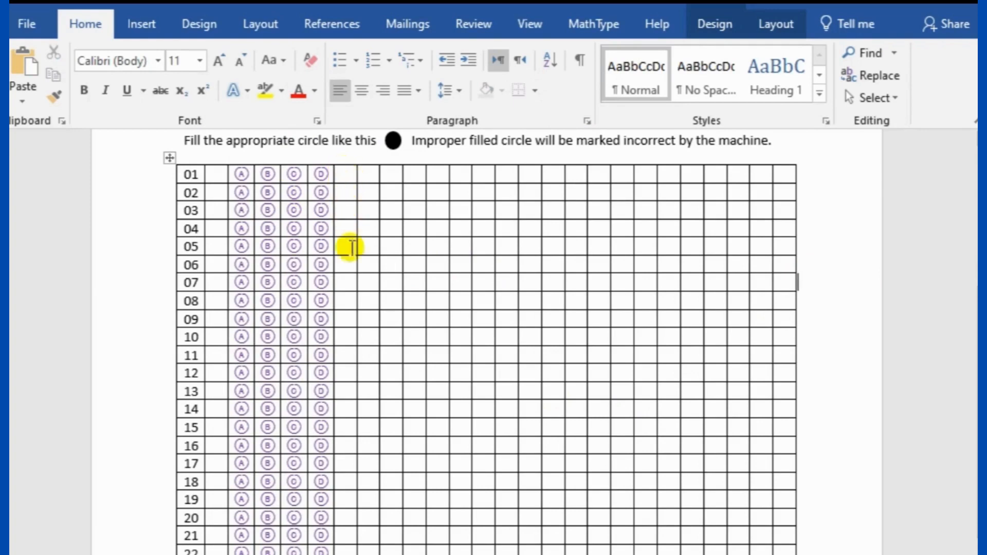
Enter the second block's question numbers, starting at 26, right of the D bubbles
{"action": "left_click", "coordinate": [369, 175]}
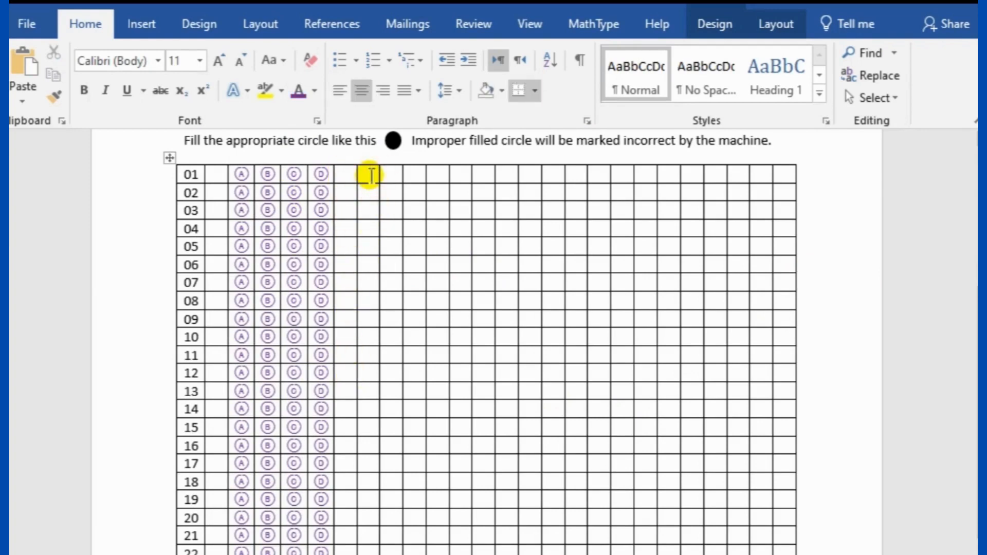
{"action": "type", "text": "25"}
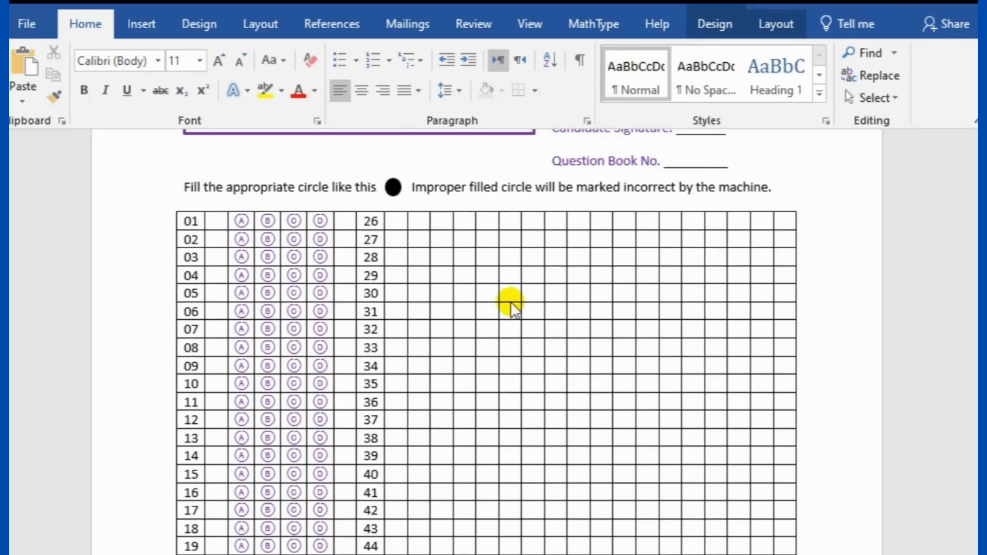
{"action": "scroll", "coordinate": [463, 304], "scroll_direction": "down", "scroll_amount": 3}
{"action": "scroll", "coordinate": [435, 318], "scroll_direction": "up", "scroll_amount": 2}
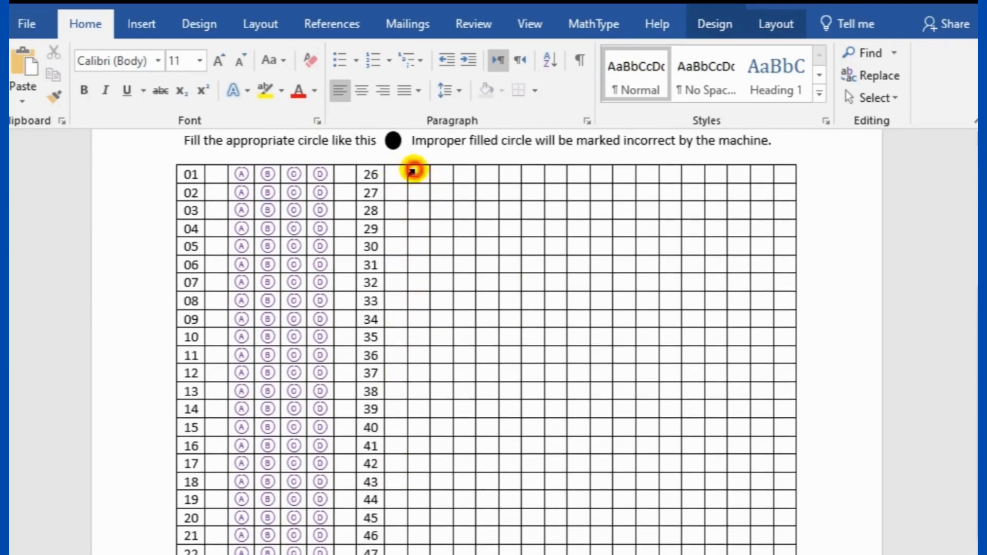
{"action": "left_click", "coordinate": [417, 169]}
Copy the first block's purple A–D bubbles into the cells beside questions 26 onward
{"action": "left_click", "coordinate": [242, 175]}
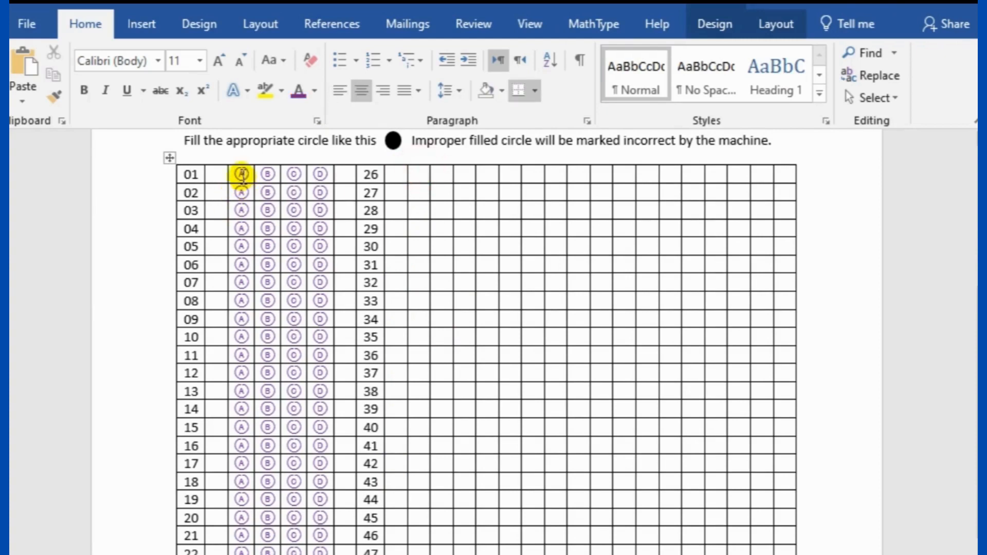
{"action": "mouse_move", "coordinate": [241, 174]}
{"action": "left_mouse_down"}
{"action": "mouse_move", "coordinate": [320, 205]}
{"action": "mouse_move", "coordinate": [329, 554]}
{"action": "left_mouse_up"}
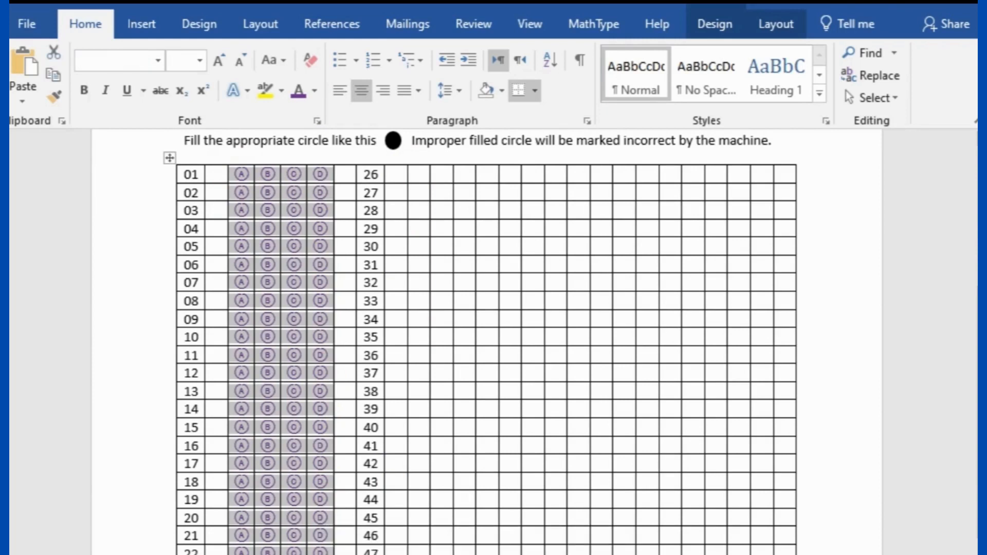
{"action": "left_click", "coordinate": [419, 174]}
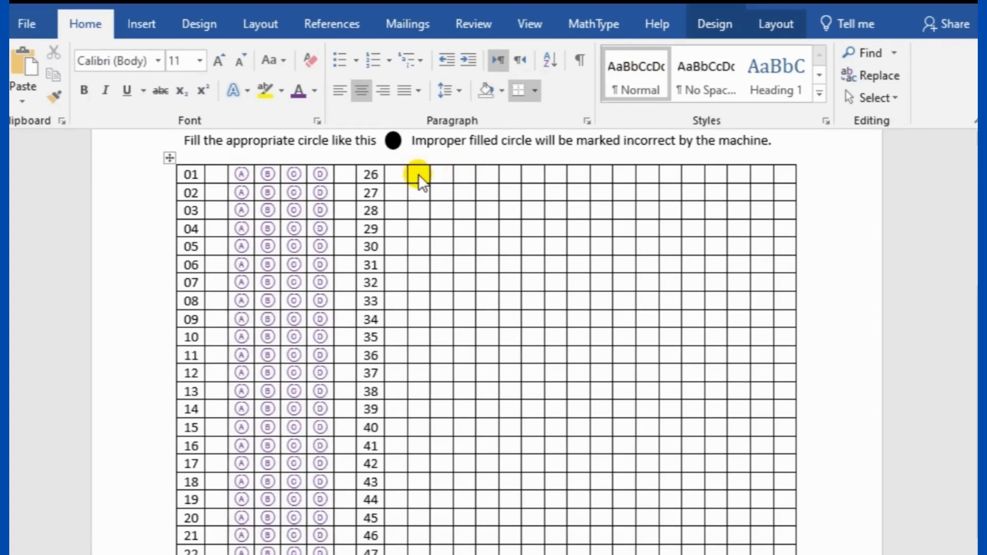
{"action": "key", "text": "ctrl+v"}
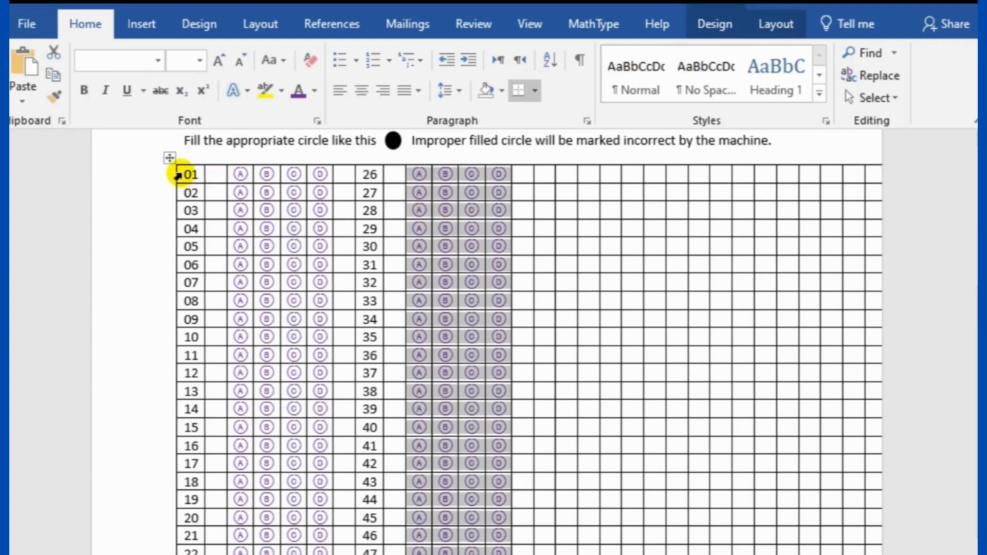
{"action": "left_click_drag", "start_coordinate": [187, 173], "coordinate": [192, 553]}
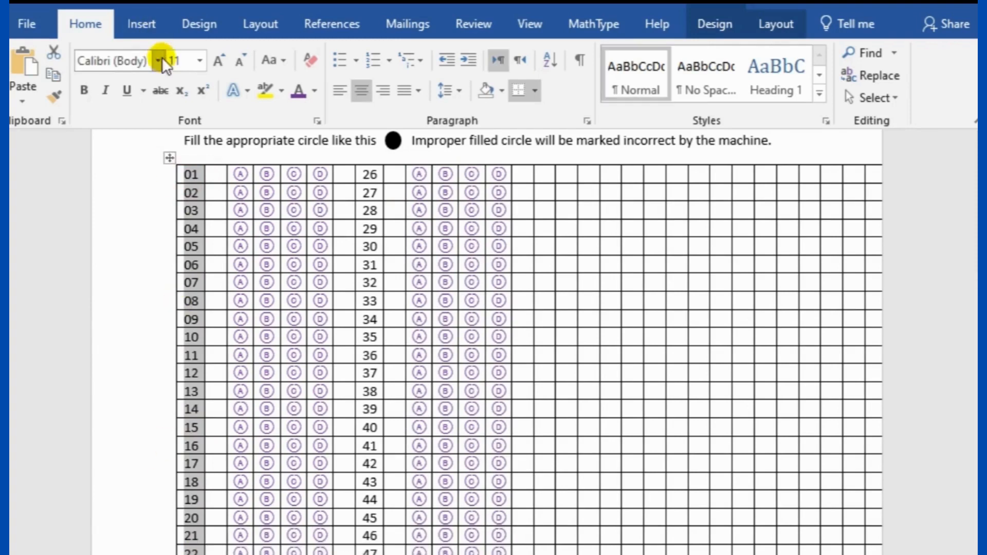
Reduce the 01–25 and 26–50 question number columns to 10 pt
{"action": "left_click", "coordinate": [241, 60]}
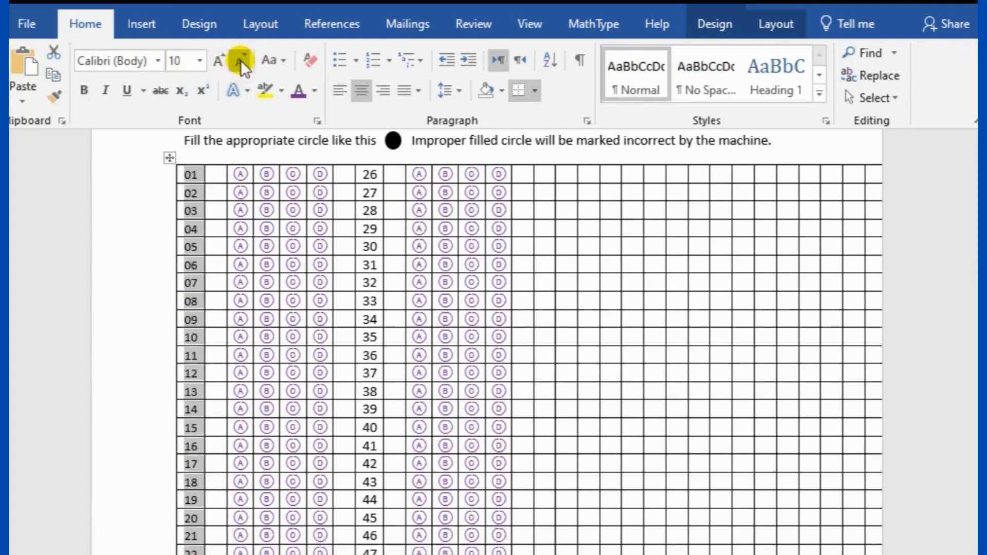
{"action": "left_click", "coordinate": [117, 147]}
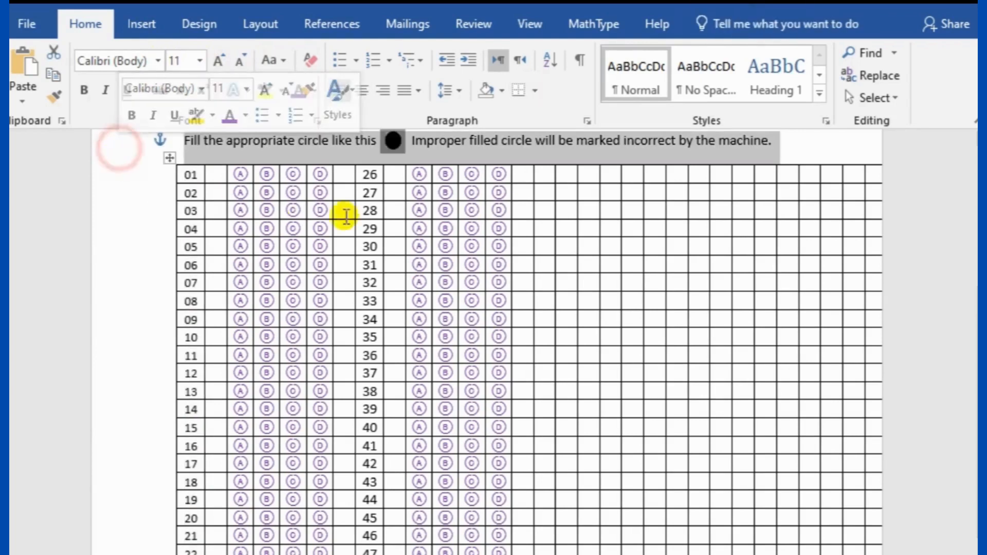
{"action": "left_click_drag", "start_coordinate": [358, 174], "coordinate": [373, 552]}
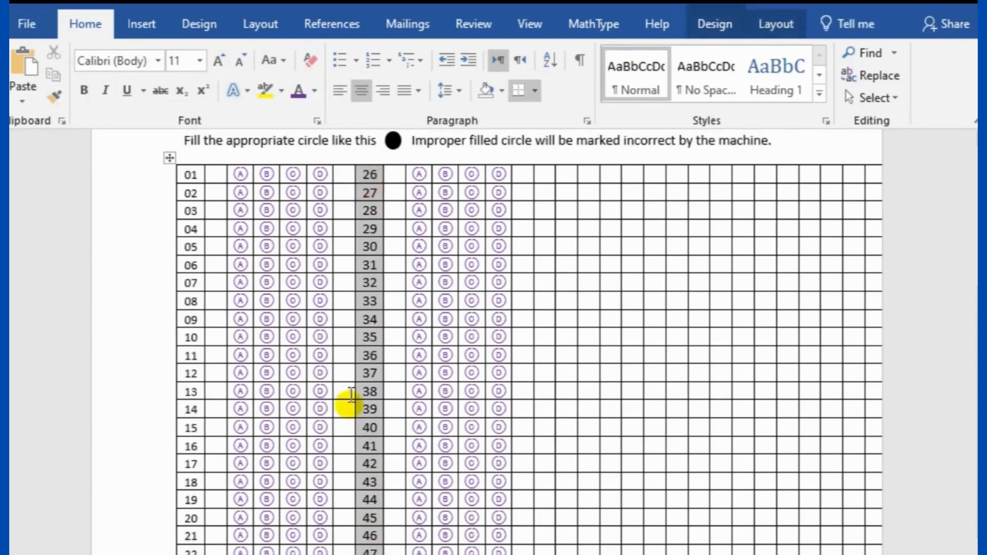
{"action": "left_click", "coordinate": [244, 65]}
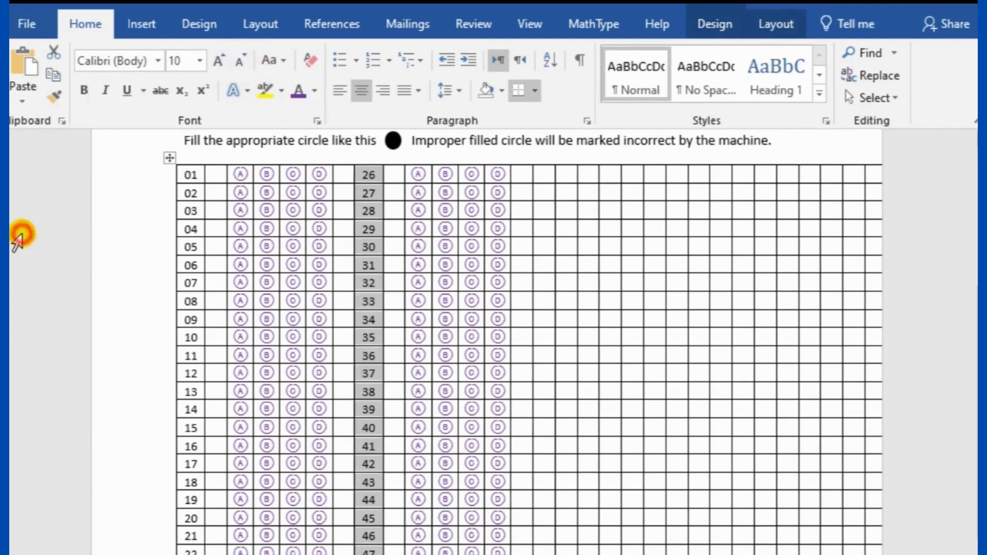
{"action": "left_click", "coordinate": [20, 232]}
Paste the second block's A–D bubbles beside questions 51 onward
{"action": "left_click", "coordinate": [129, 230]}
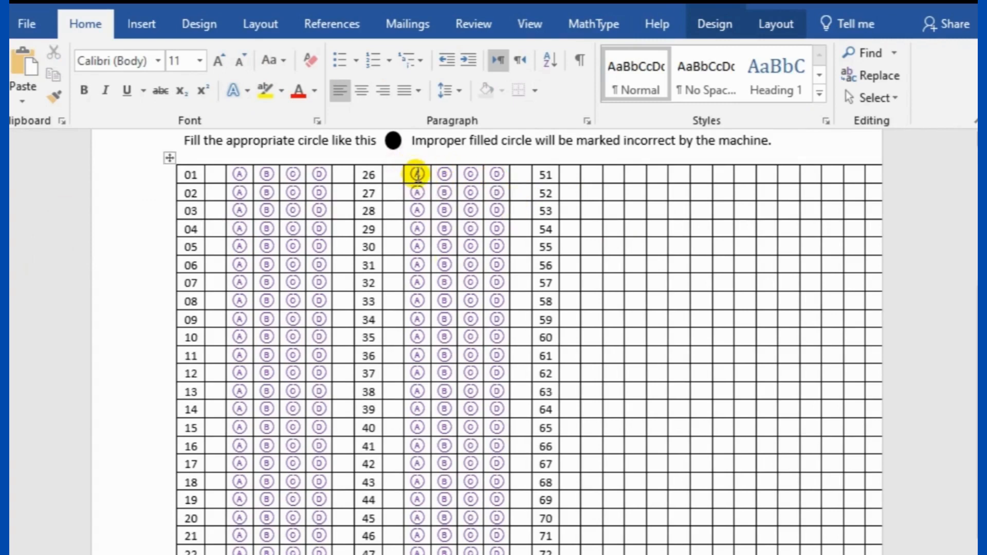
{"action": "left_click_drag", "start_coordinate": [415, 174], "coordinate": [477, 553]}
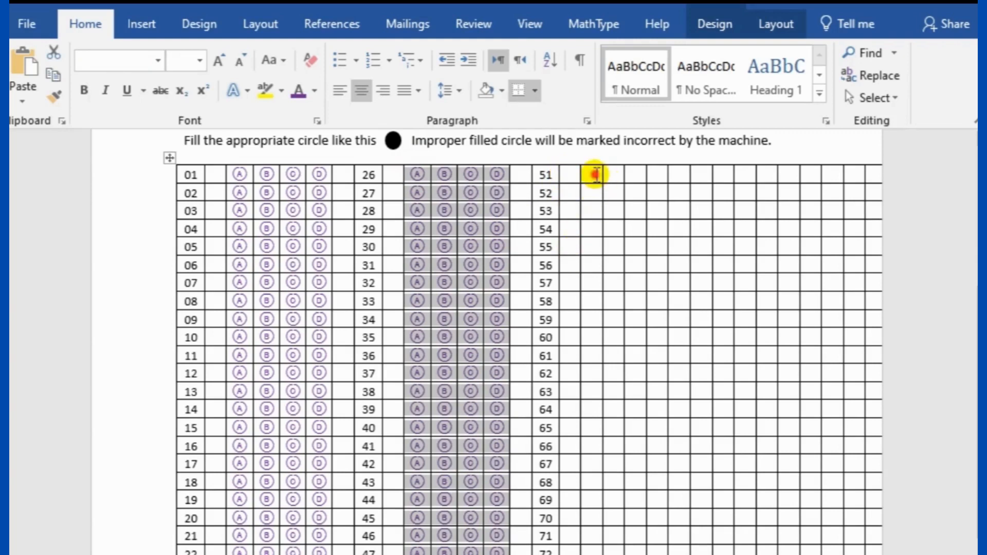
{"action": "left_click", "coordinate": [596, 176]}
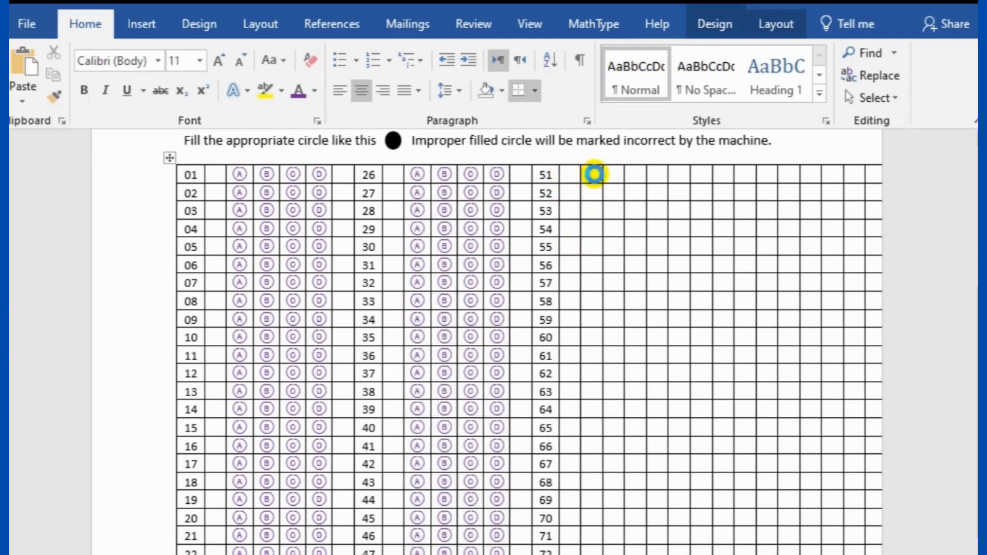
{"action": "key", "text": "ctrl+v"}
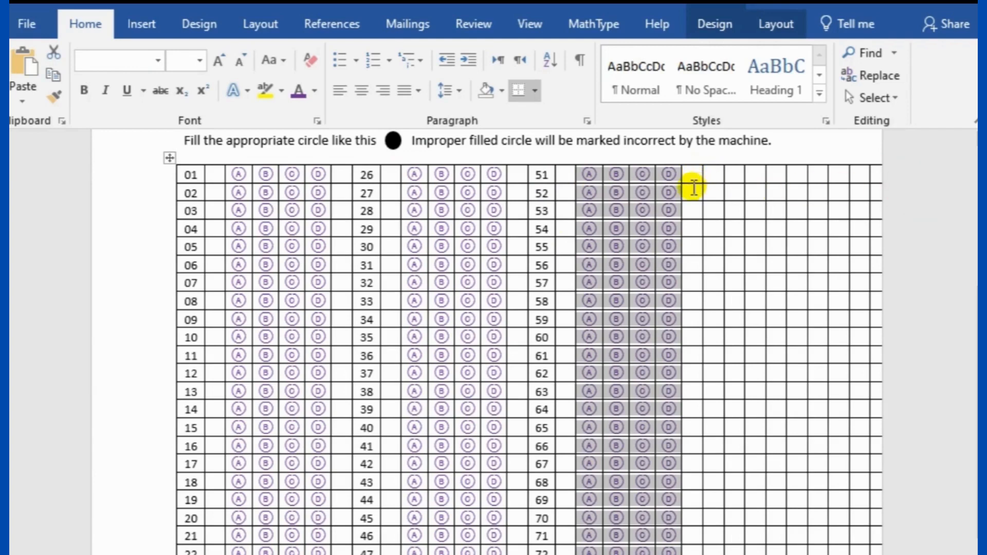
{"action": "left_click", "coordinate": [923, 215]}
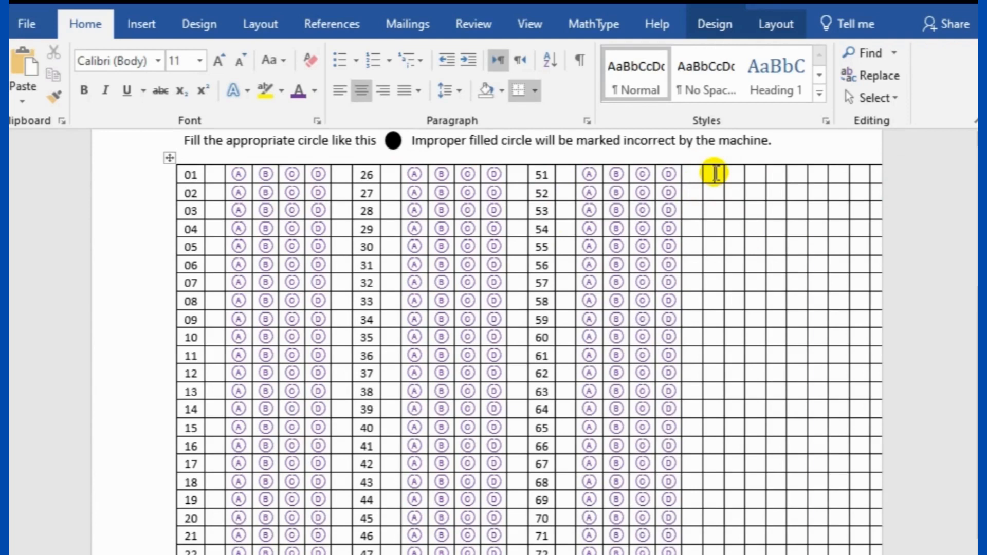
Number the fourth block's first cells 76, 77 and 78
{"action": "left_click", "coordinate": [715, 173]}
{"action": "type", "text": "76"}
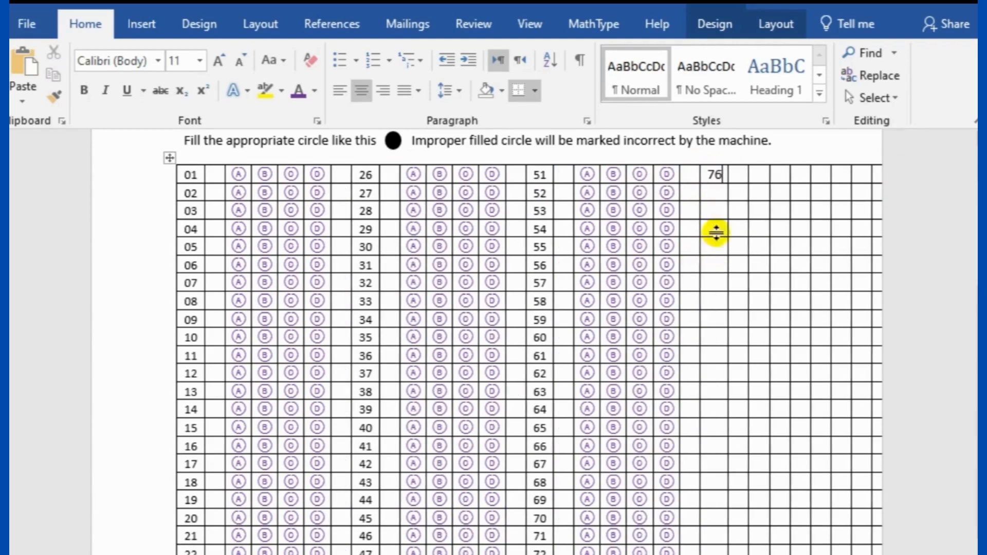
{"action": "left_click", "coordinate": [718, 191]}
{"action": "type", "text": "77"}
{"action": "left_click", "coordinate": [716, 213]}
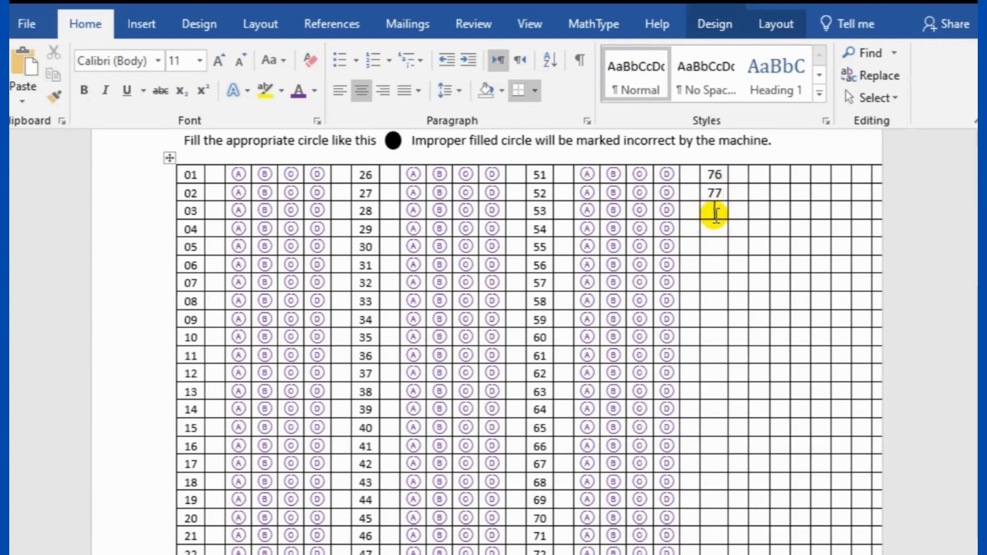
{"action": "type", "text": "78"}
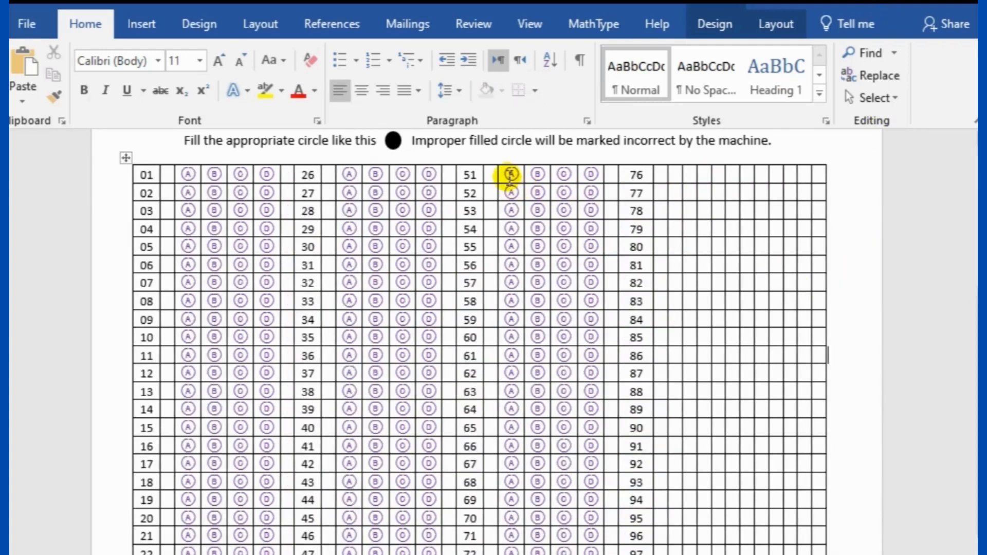
Copy the third block's A–D bubbles beside questions 76 onward
{"action": "left_click_drag", "start_coordinate": [510, 175], "coordinate": [591, 554]}
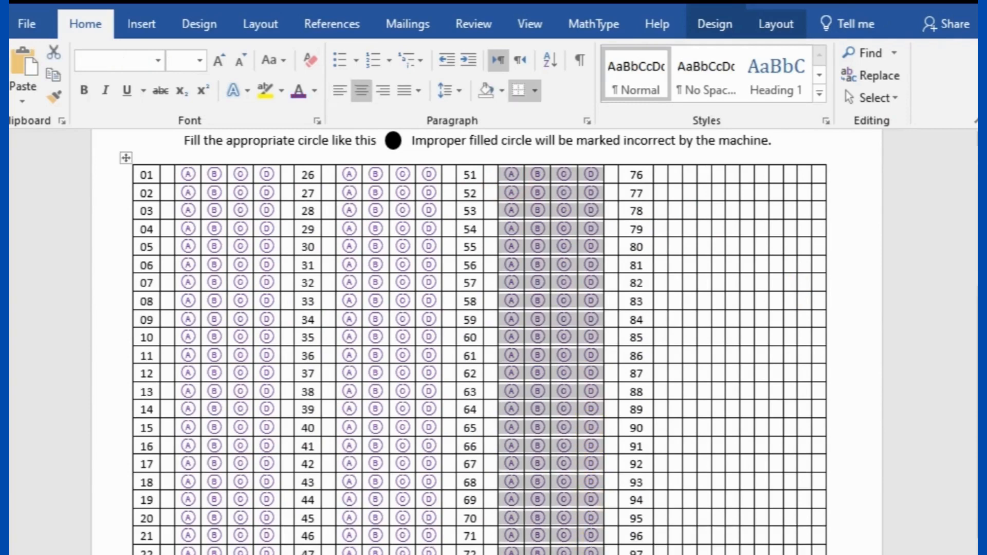
{"action": "left_click", "coordinate": [679, 174]}
{"action": "key", "text": "ctrl+v"}
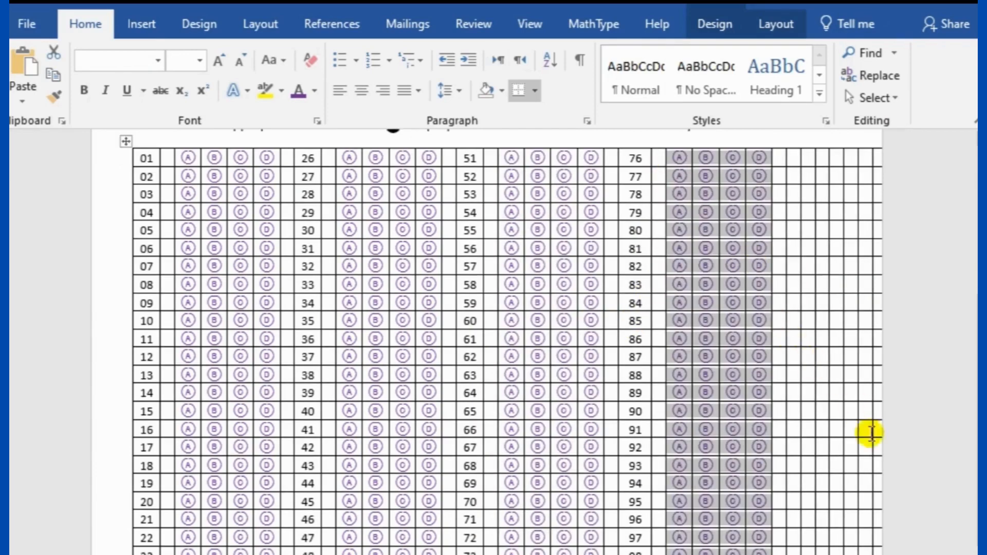
Select the empty columns right of the fourth block
{"action": "left_click", "coordinate": [882, 554]}
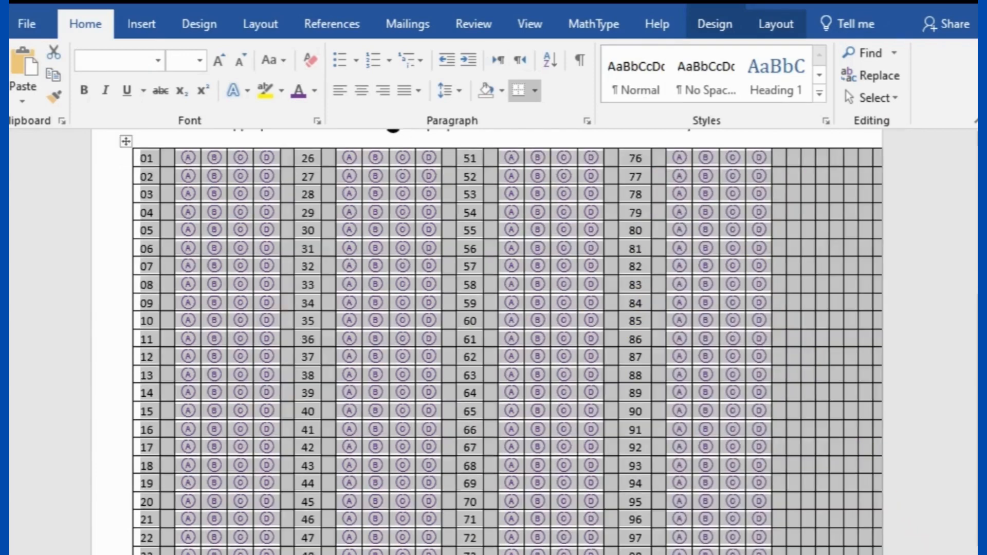
{"action": "left_click_drag", "start_coordinate": [882, 554], "coordinate": [864, 553]}
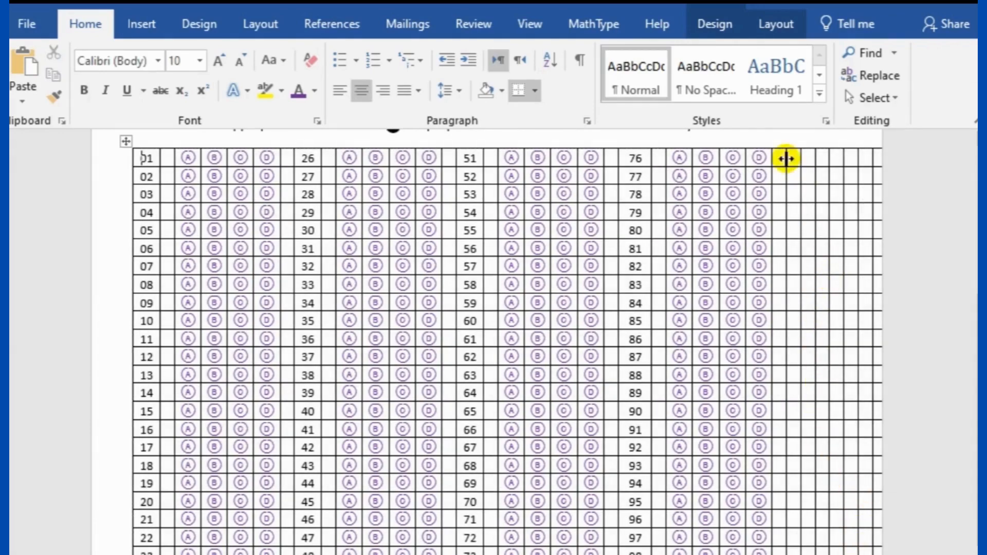
{"action": "left_click_drag", "start_coordinate": [782, 159], "coordinate": [869, 554]}
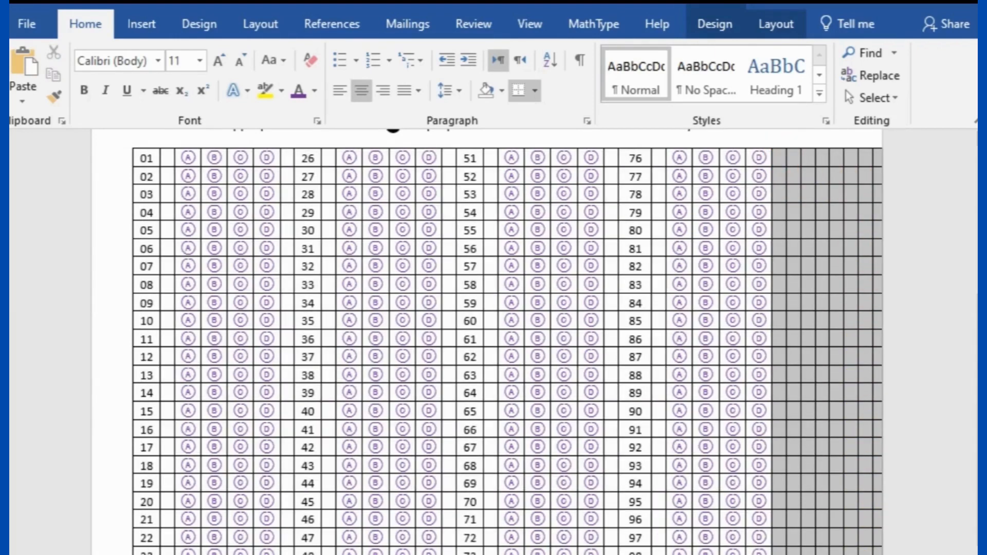
Delete the selected empty columns, then the last three remaining empty columns
{"action": "right_click", "coordinate": [820, 326]}
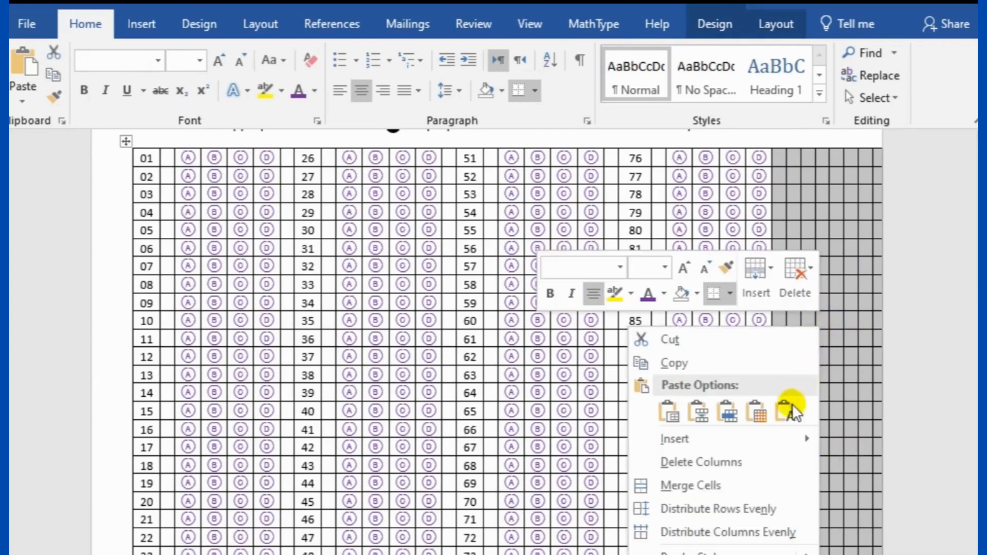
{"action": "left_click", "coordinate": [751, 462]}
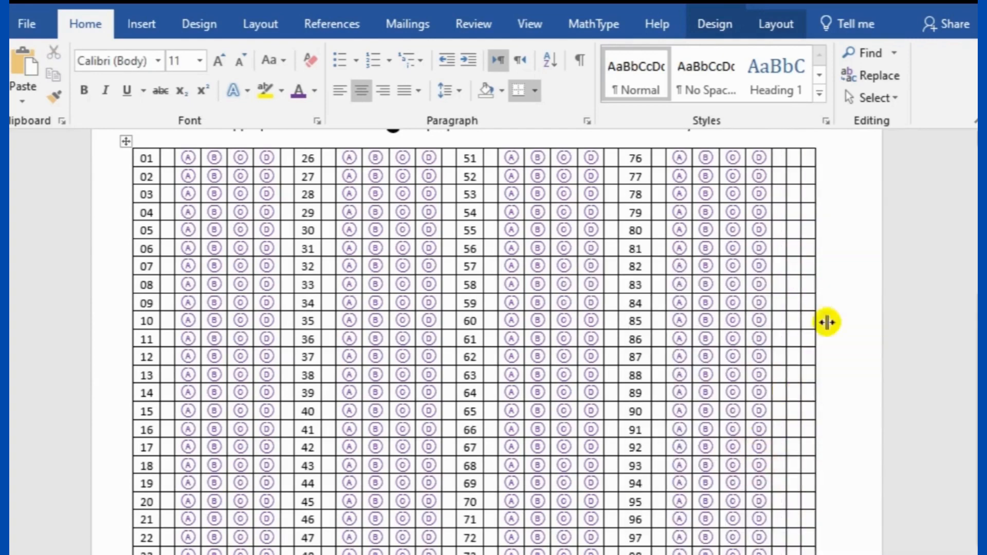
{"action": "left_click", "coordinate": [780, 155]}
{"action": "left_click_drag", "start_coordinate": [787, 175], "coordinate": [800, 553]}
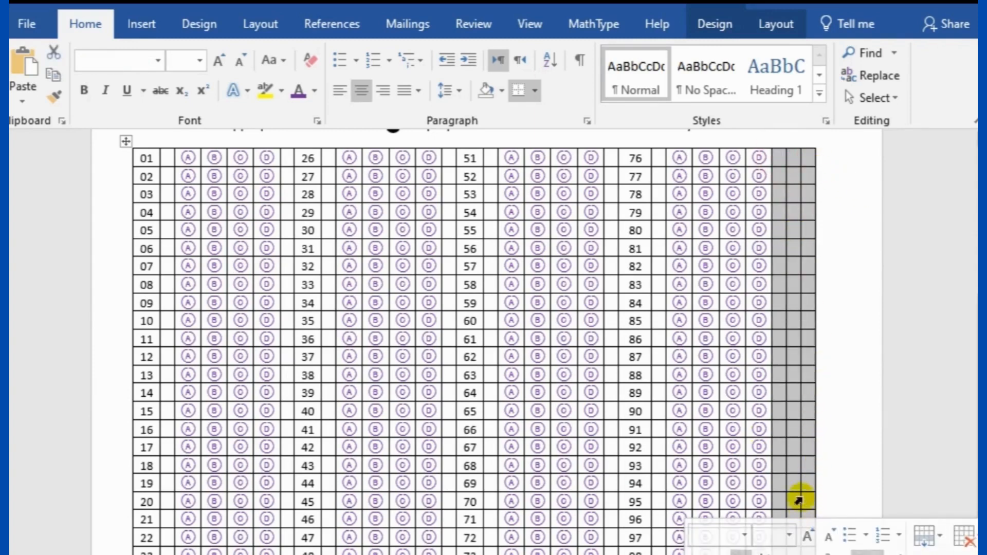
{"action": "right_click", "coordinate": [796, 485]}
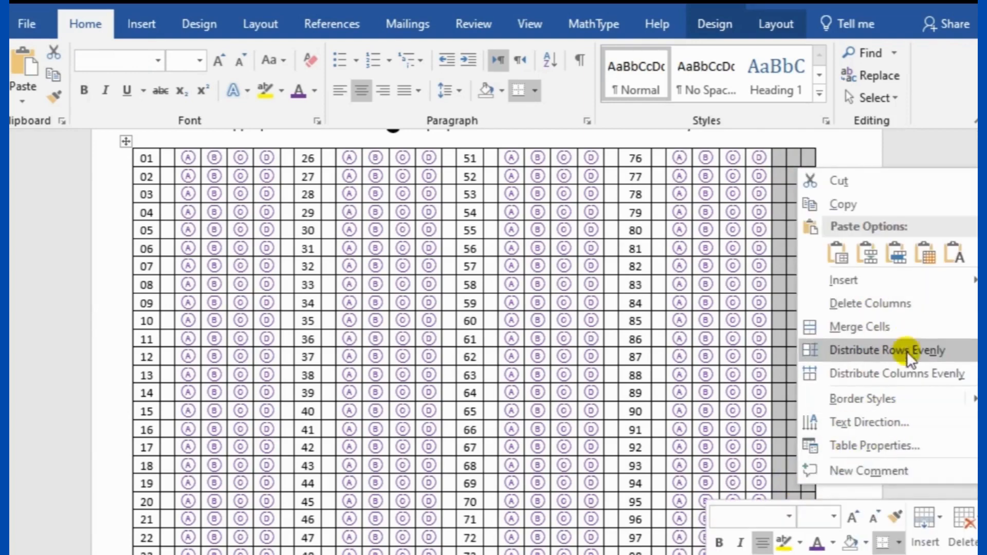
{"action": "left_click", "coordinate": [877, 304]}
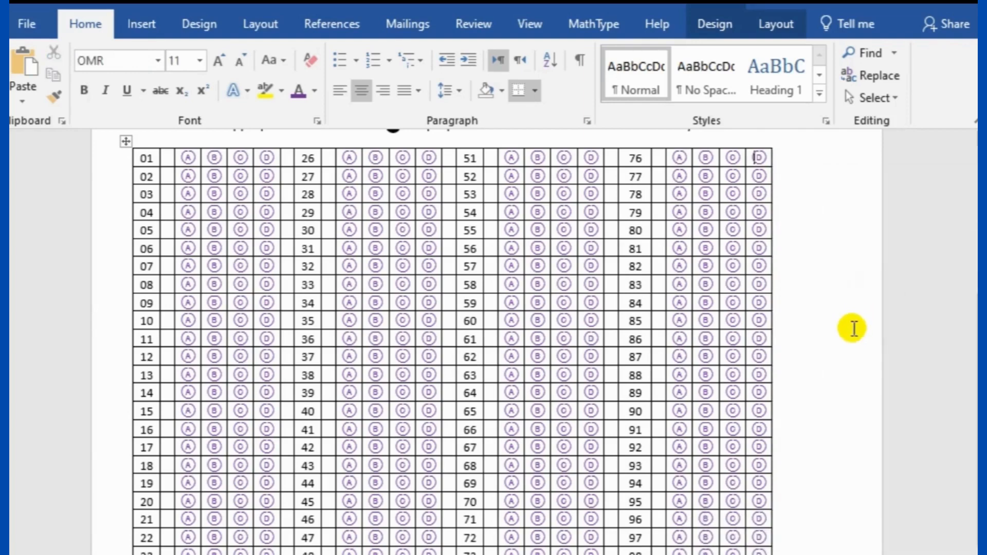
Select the whole answer table and centre it horizontally on the page
{"action": "scroll", "coordinate": [380, 222], "scroll_direction": "up", "scroll_amount": 3}
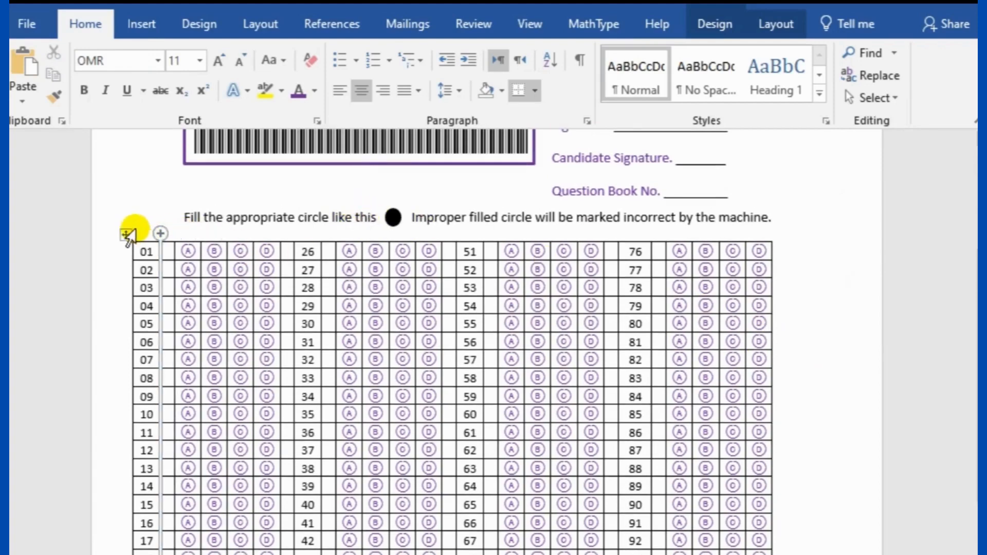
{"action": "left_click", "coordinate": [127, 238]}
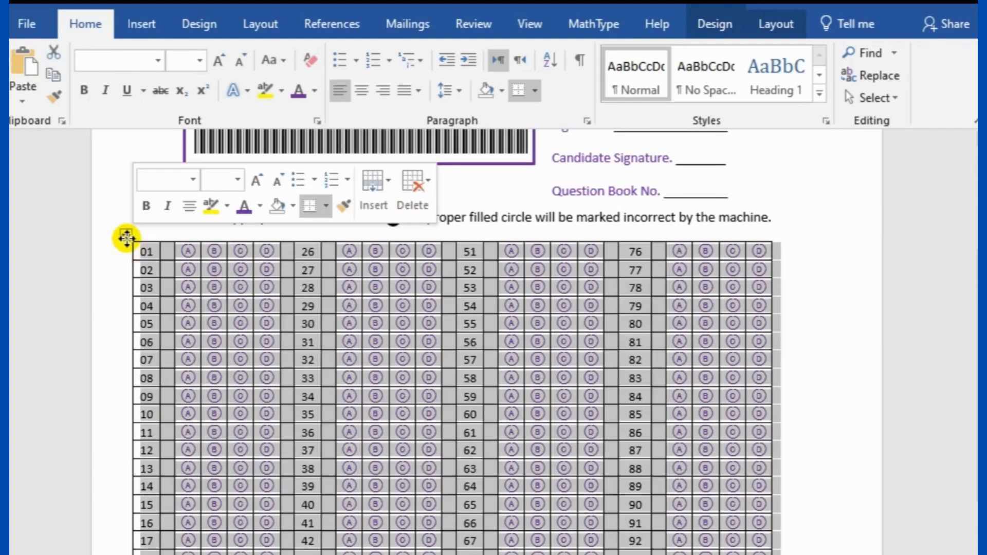
{"action": "left_click", "coordinate": [363, 94]}
{"action": "left_click", "coordinate": [859, 315]}
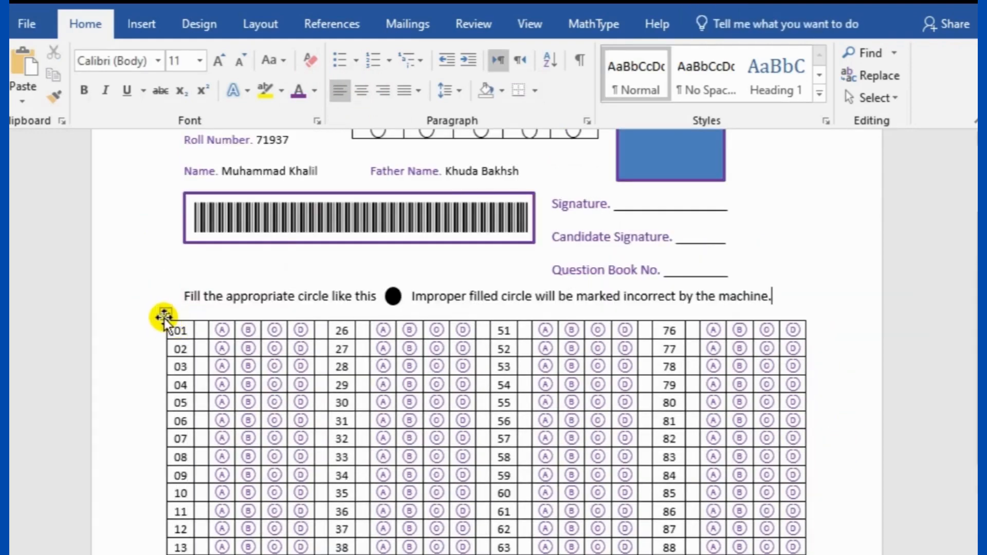
Set the answer table's borders to No Border, leaving only the numbers and bubbles
{"action": "right_click", "coordinate": [164, 315]}
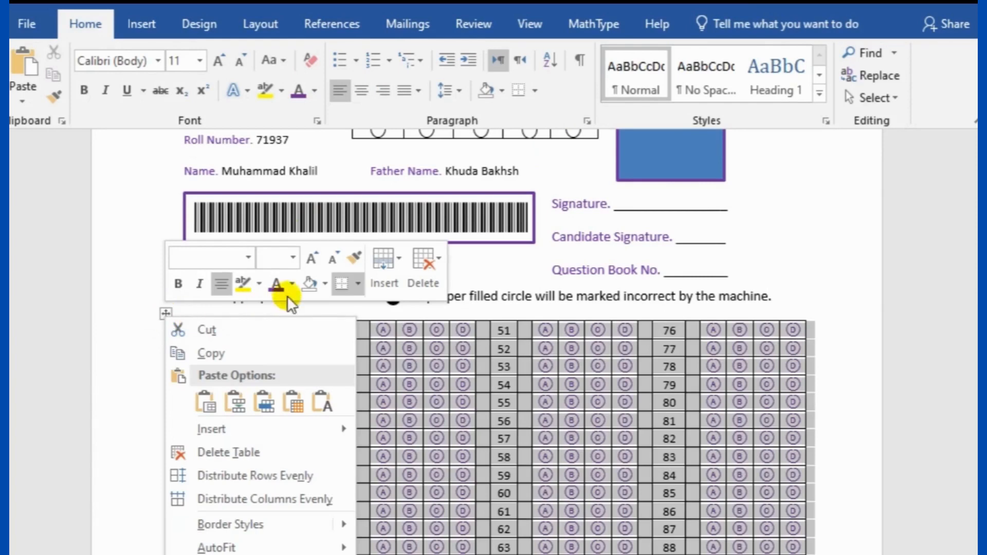
{"action": "left_click", "coordinate": [357, 284]}
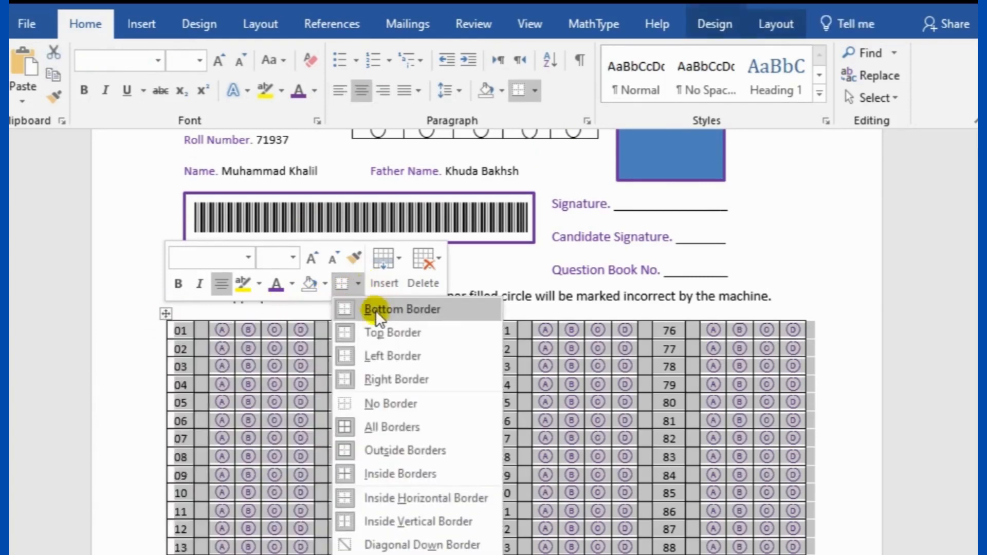
{"action": "left_click", "coordinate": [395, 400]}
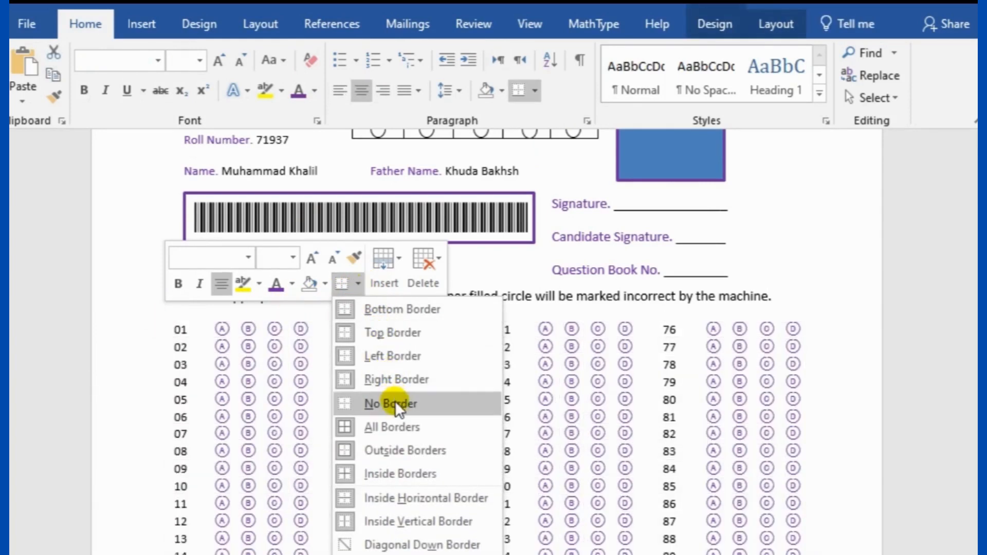
{"action": "left_click", "coordinate": [391, 403]}
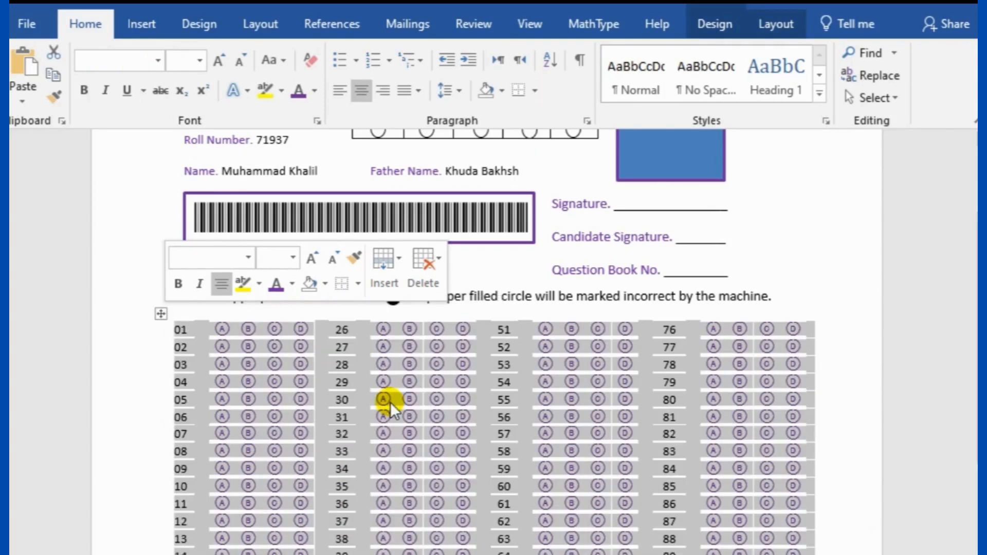
{"action": "left_click", "coordinate": [807, 267]}
{"action": "scroll", "coordinate": [822, 381], "scroll_direction": "down", "scroll_amount": 4}
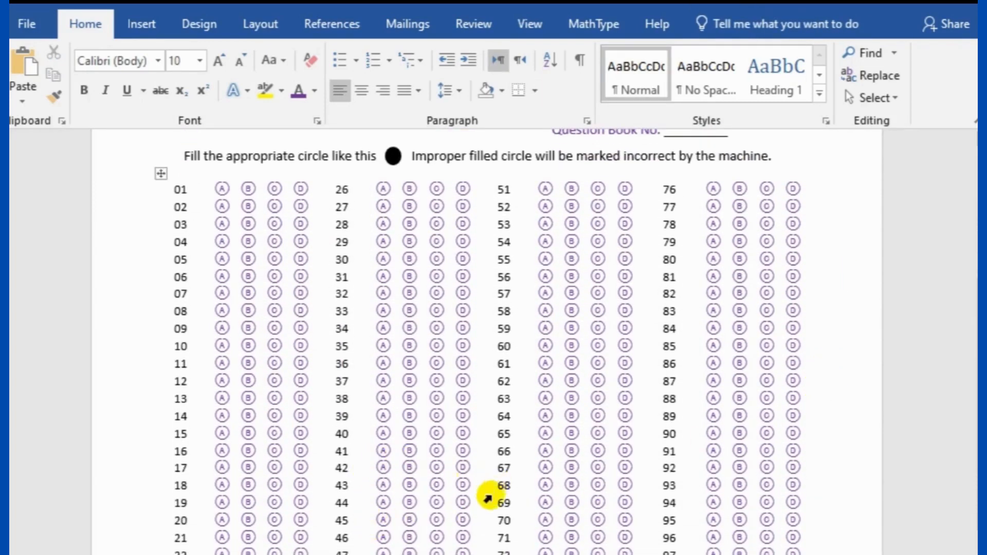
{"action": "scroll", "coordinate": [410, 511], "scroll_direction": "up", "scroll_amount": 3}
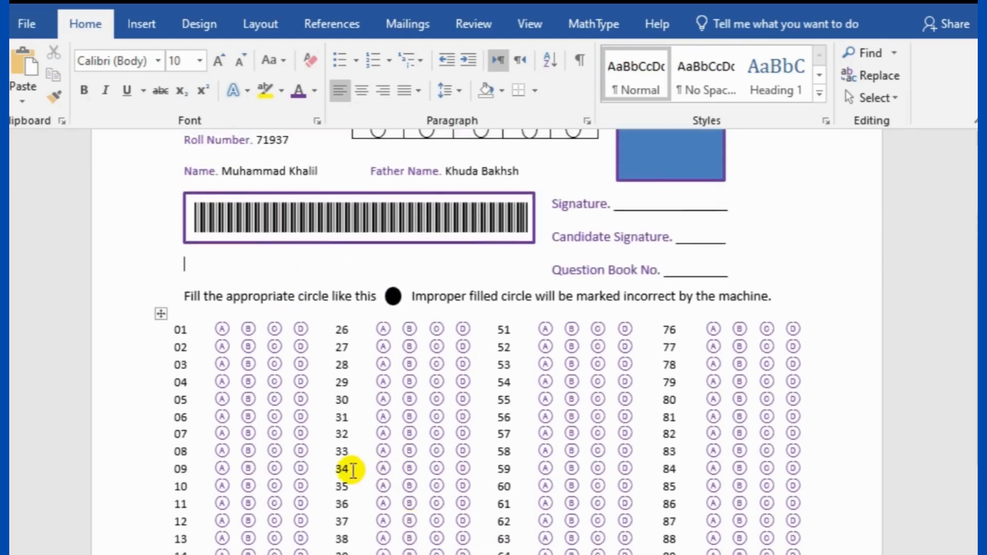
{"action": "scroll", "coordinate": [353, 470], "scroll_direction": "up", "scroll_amount": 3}
{"action": "scroll", "coordinate": [426, 483], "scroll_direction": "down", "scroll_amount": 3}
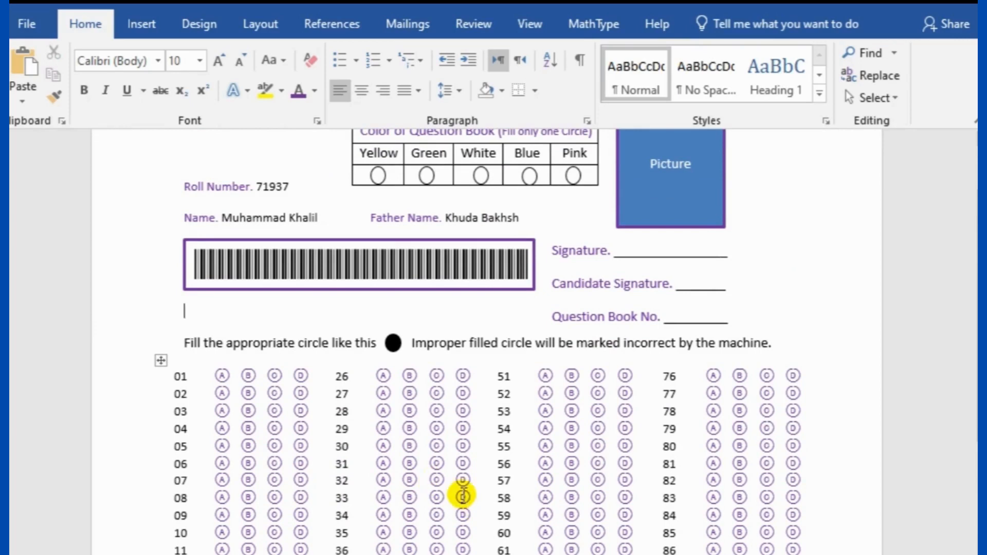
{"action": "scroll", "coordinate": [464, 494], "scroll_direction": "down", "scroll_amount": 8}
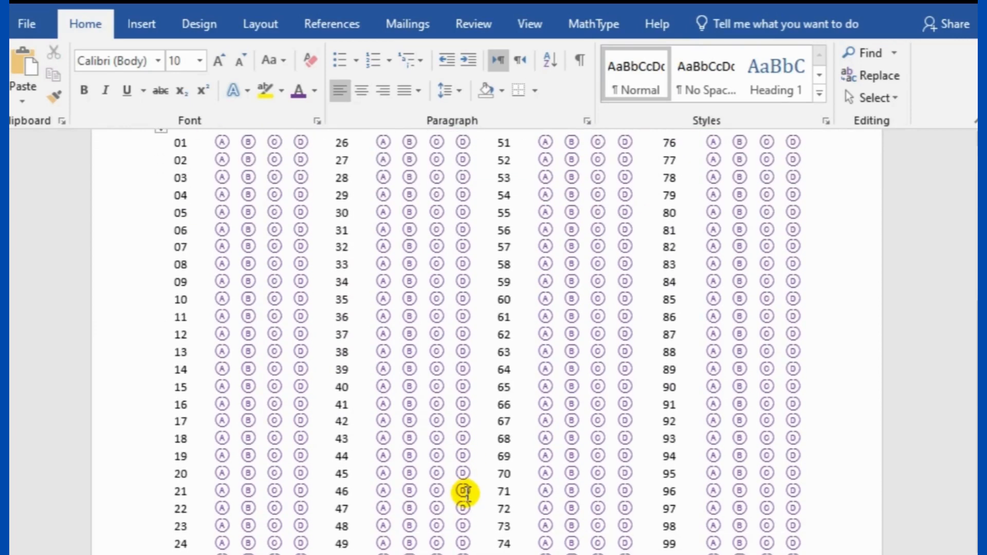
{"action": "scroll", "coordinate": [487, 339], "scroll_direction": "up", "scroll_amount": 10}
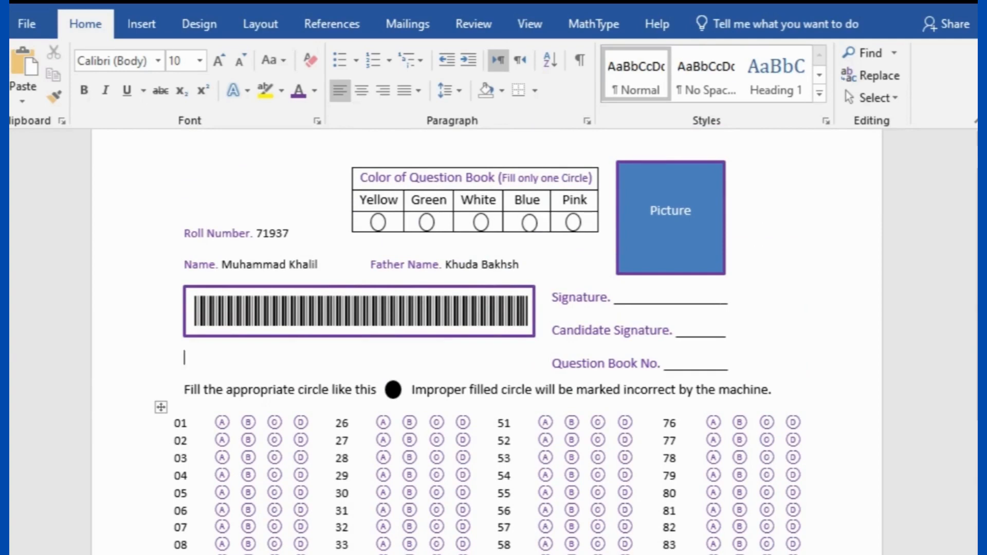
{"action": "scroll", "coordinate": [370, 535], "scroll_direction": "down", "scroll_amount": 6}
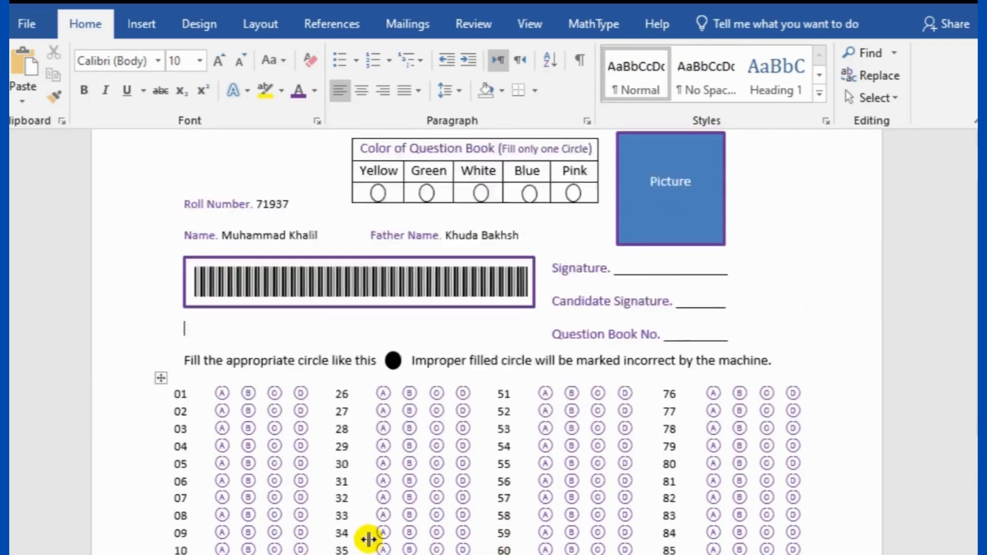
{"action": "scroll", "coordinate": [369, 539], "scroll_direction": "down", "scroll_amount": 3}
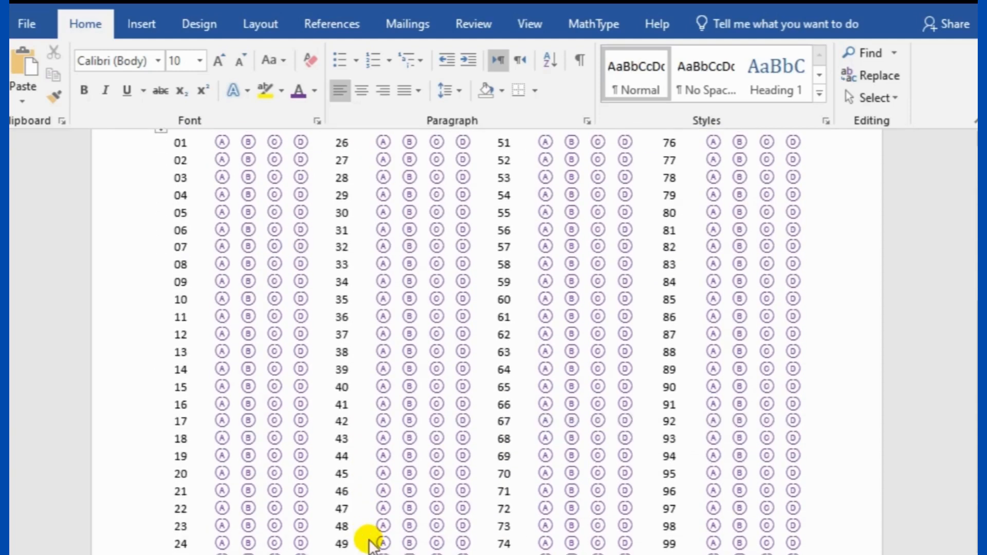
{"action": "scroll", "coordinate": [370, 538], "scroll_direction": "up", "scroll_amount": 10}
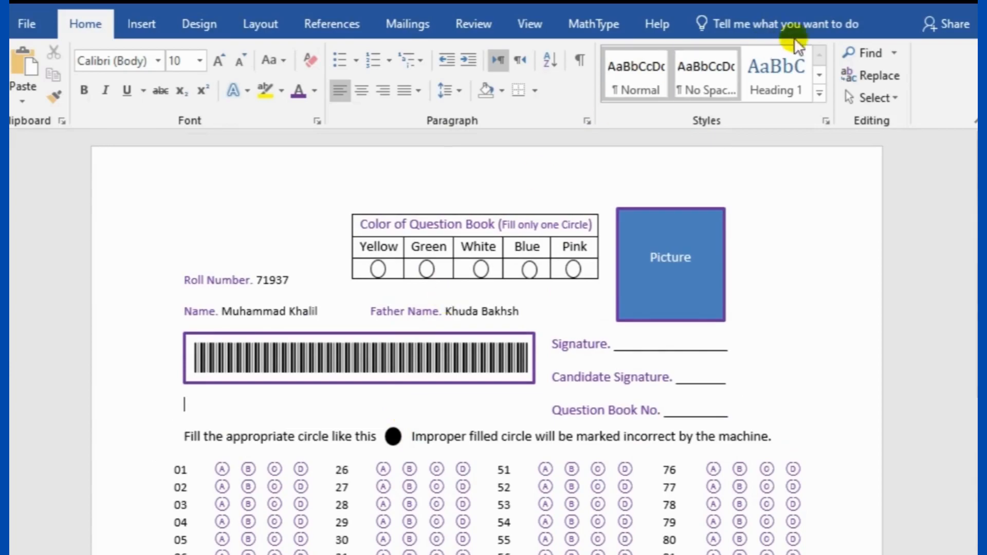